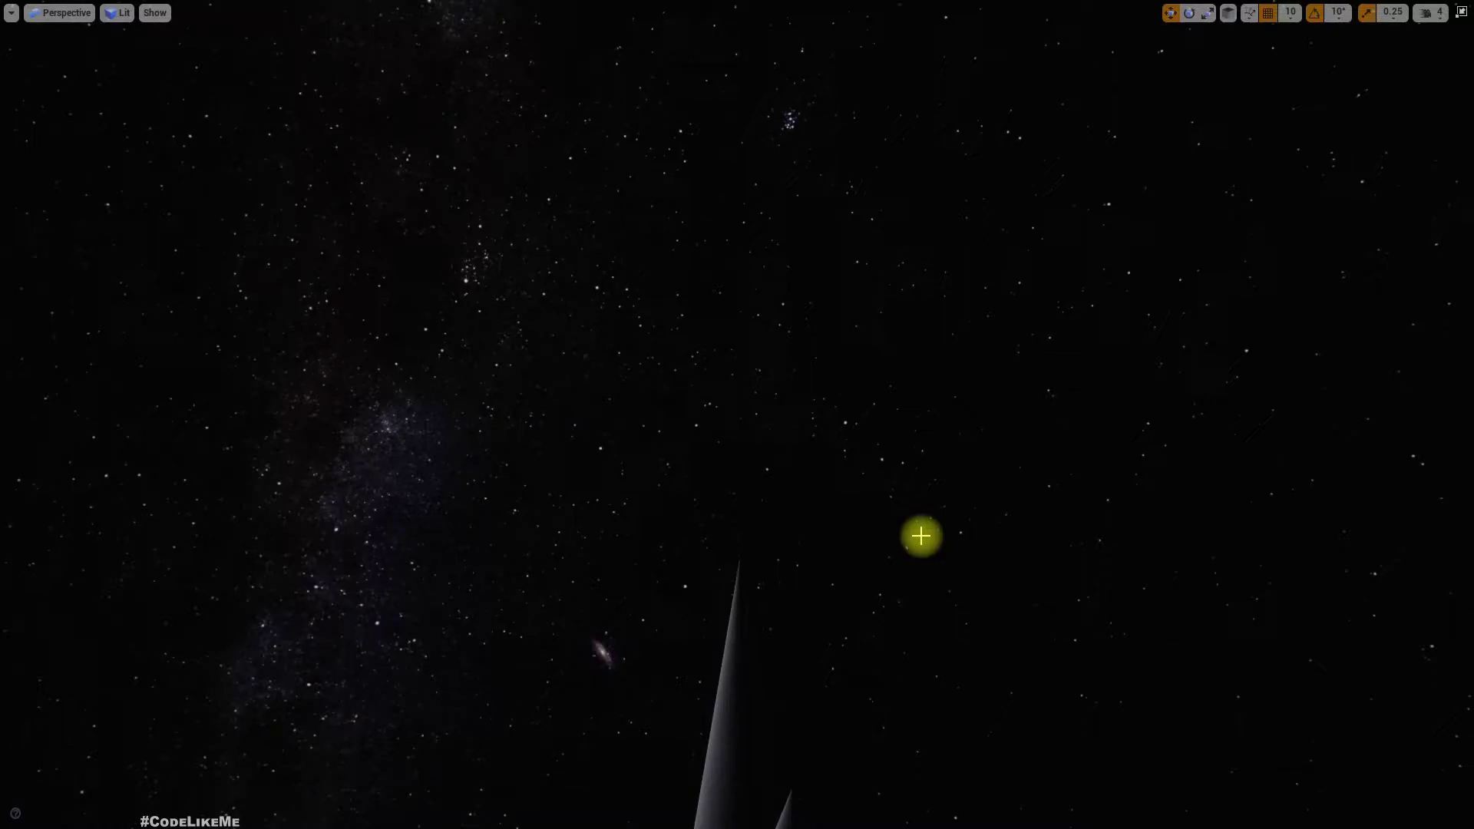
Examine the stars and crescent moon around the level, and return the viewport from fullscreen to its normal size
right_drag(921, 536, 760, 538)
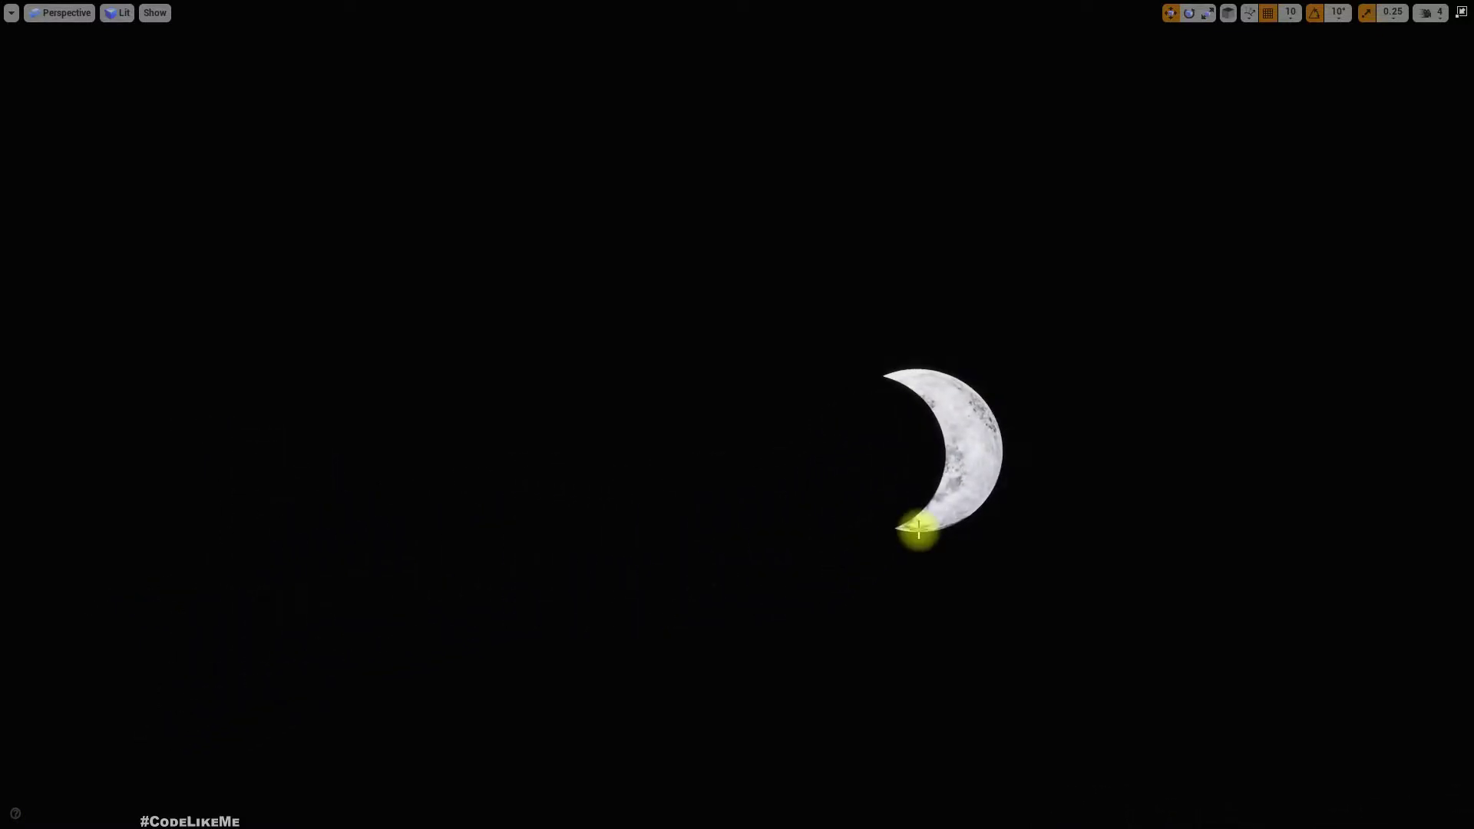
right_drag(919, 529, 1030, 587)
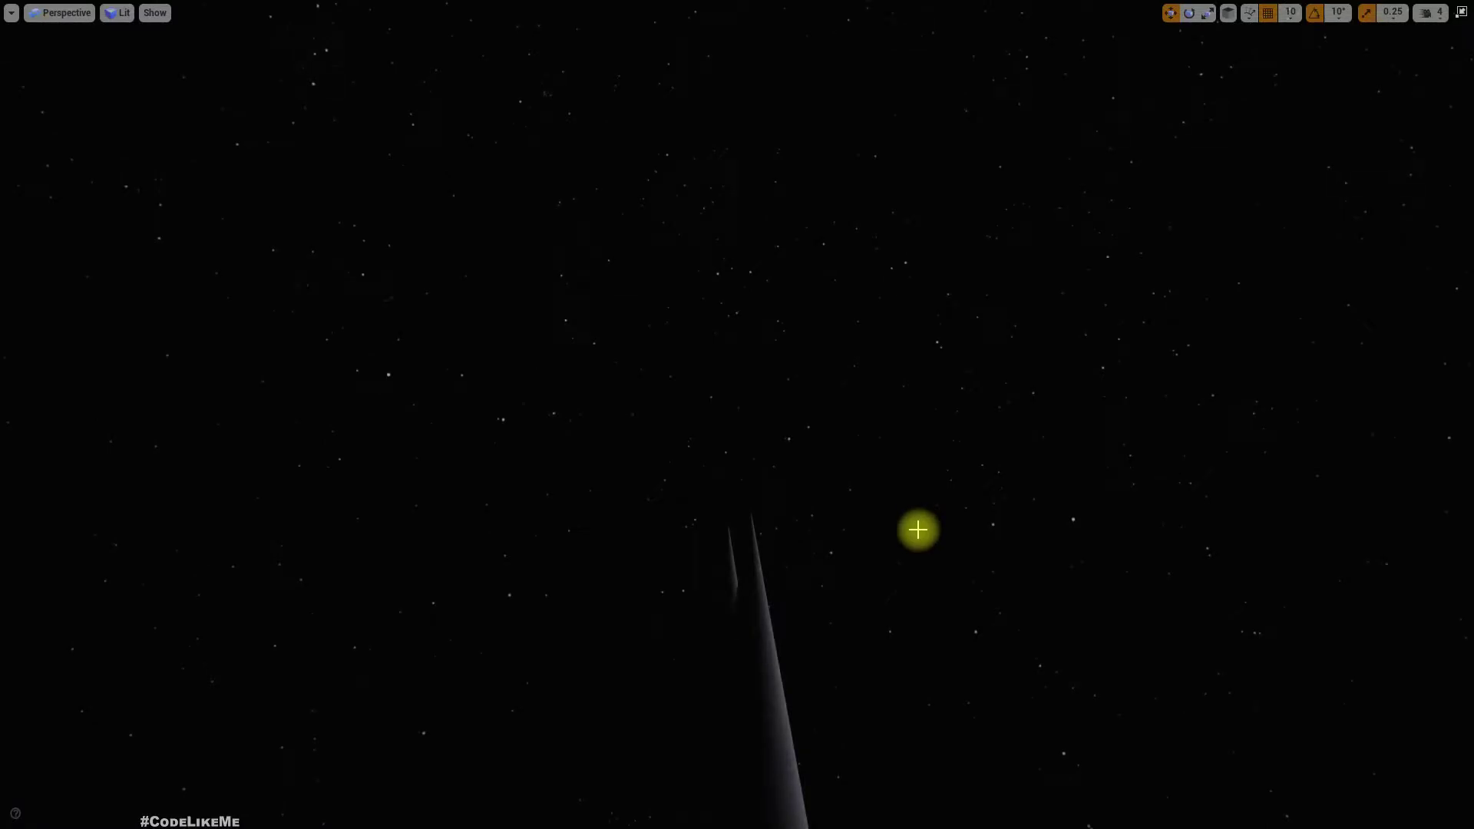
mouse_move(919, 530)
right_down()
mouse_move(983, 526)
mouse_move(918, 530)
right_up()
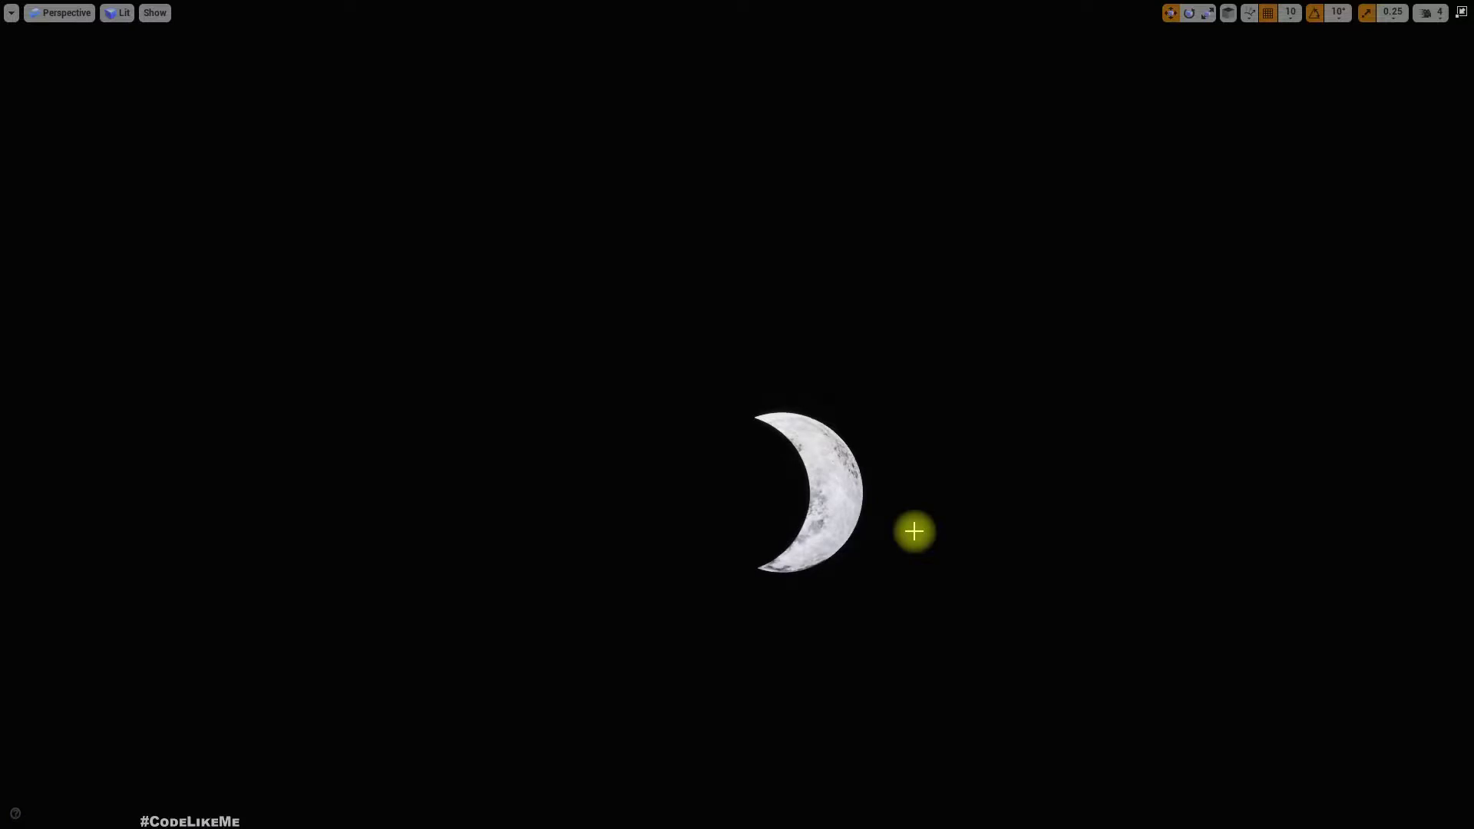
right_drag(912, 526, 883, 564)
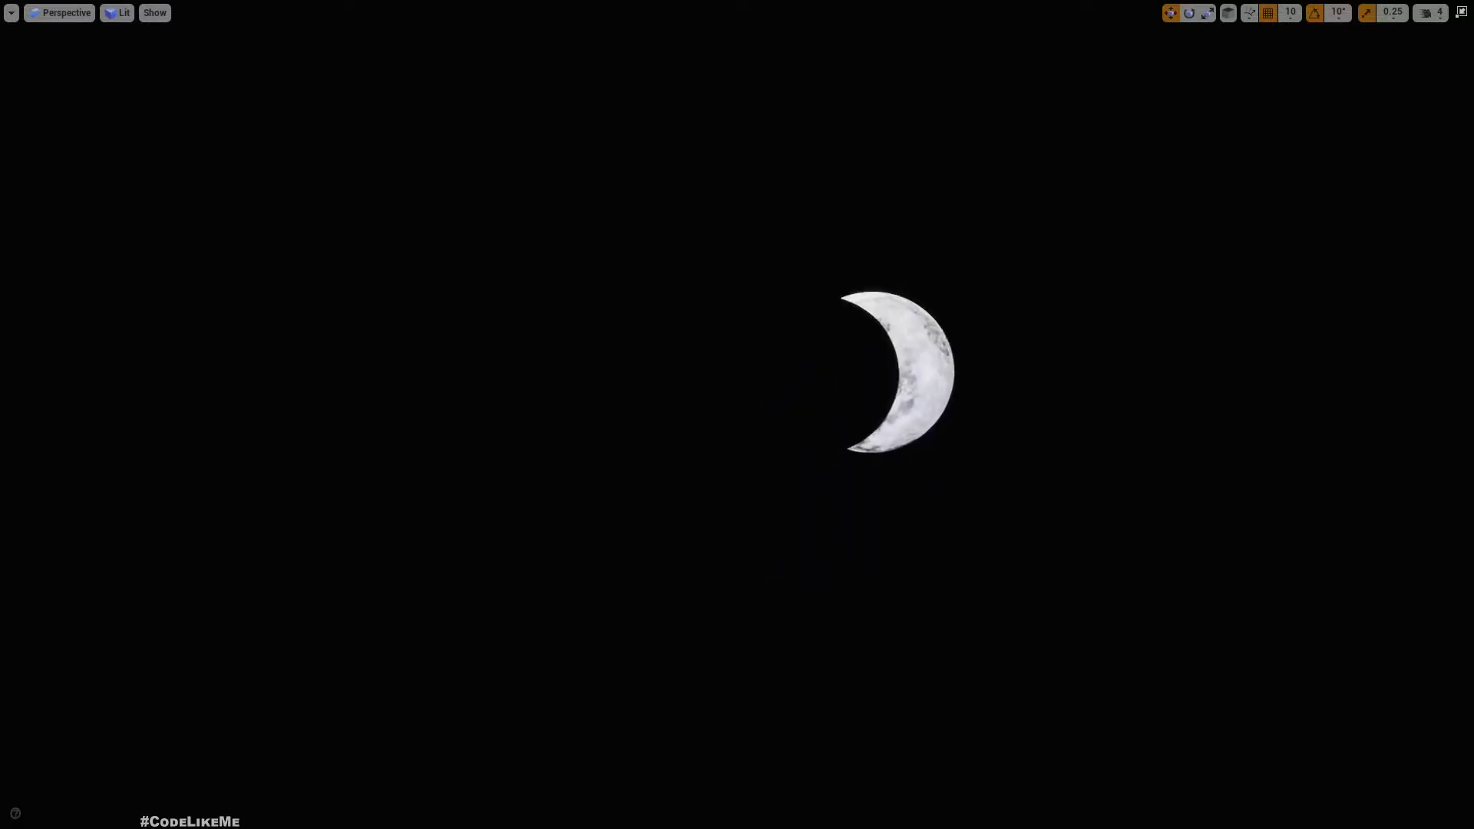
key(F11)
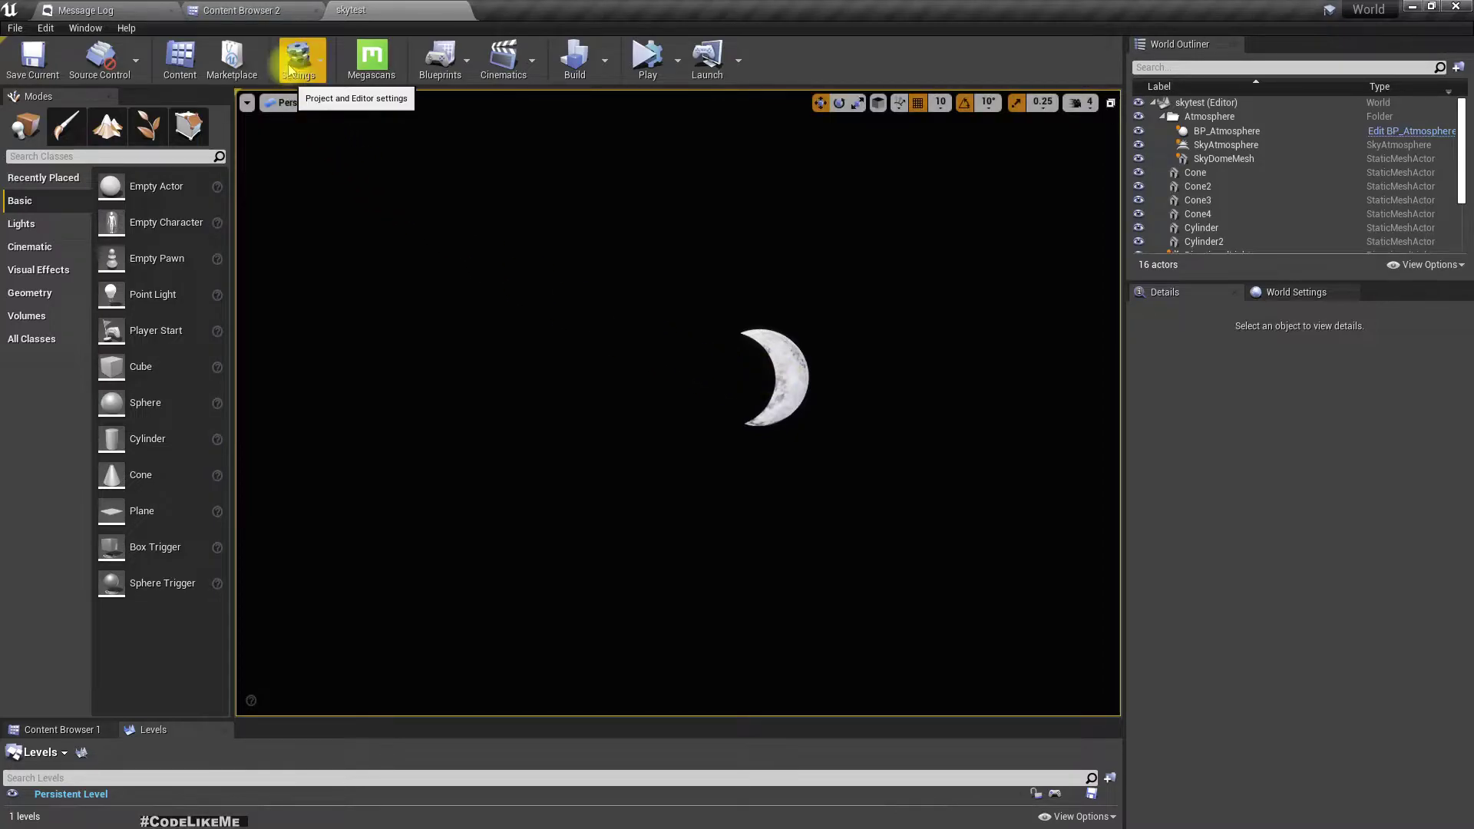
mouse_move(658, 329)
right_down()
mouse_move(430, 328)
mouse_move(656, 327)
right_up()
right_drag(777, 388, 799, 383)
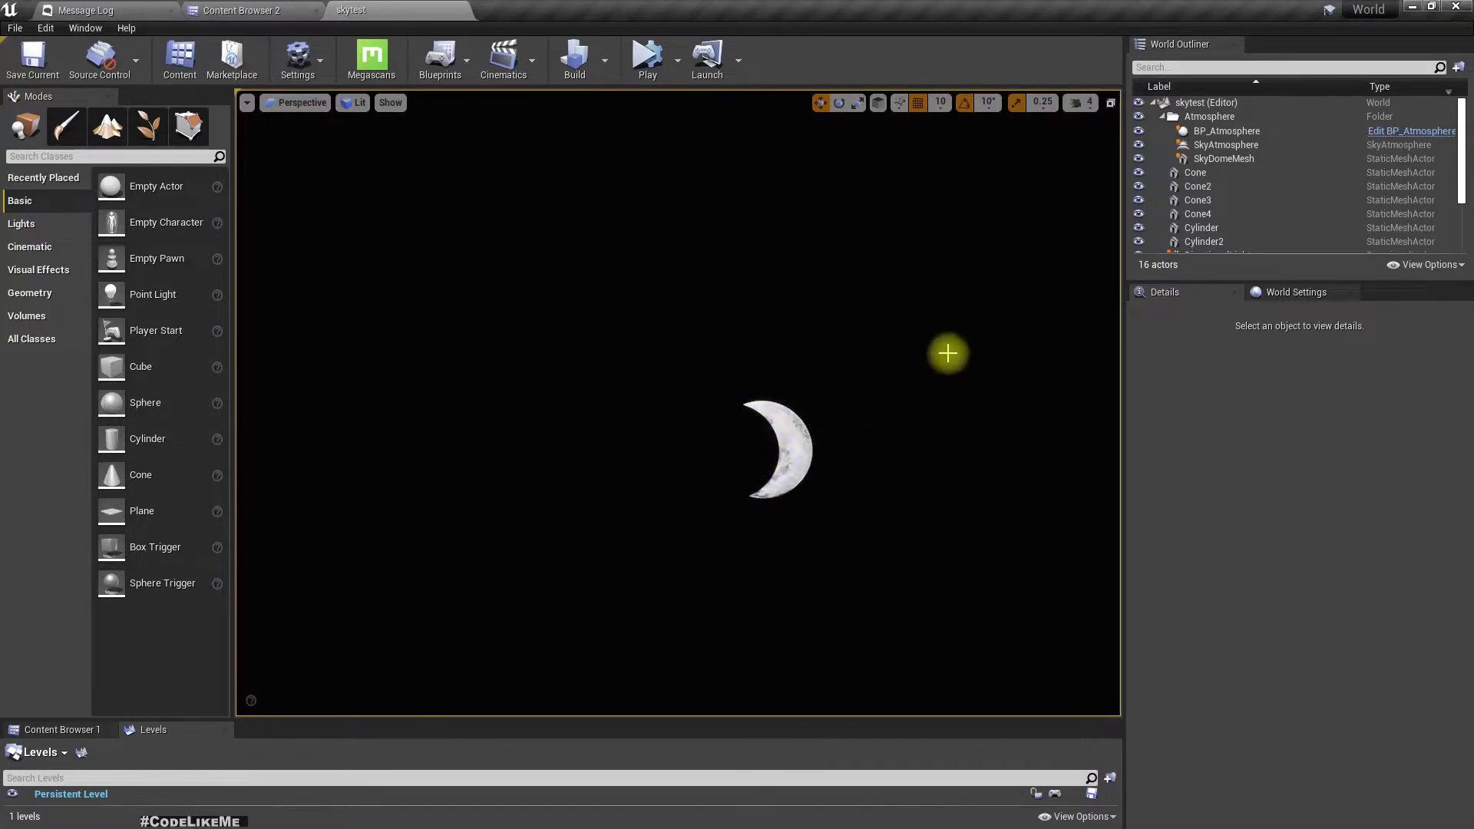
Set the Phase of BP_Atmosphere to 1.0 for a full moon
click(1226, 131)
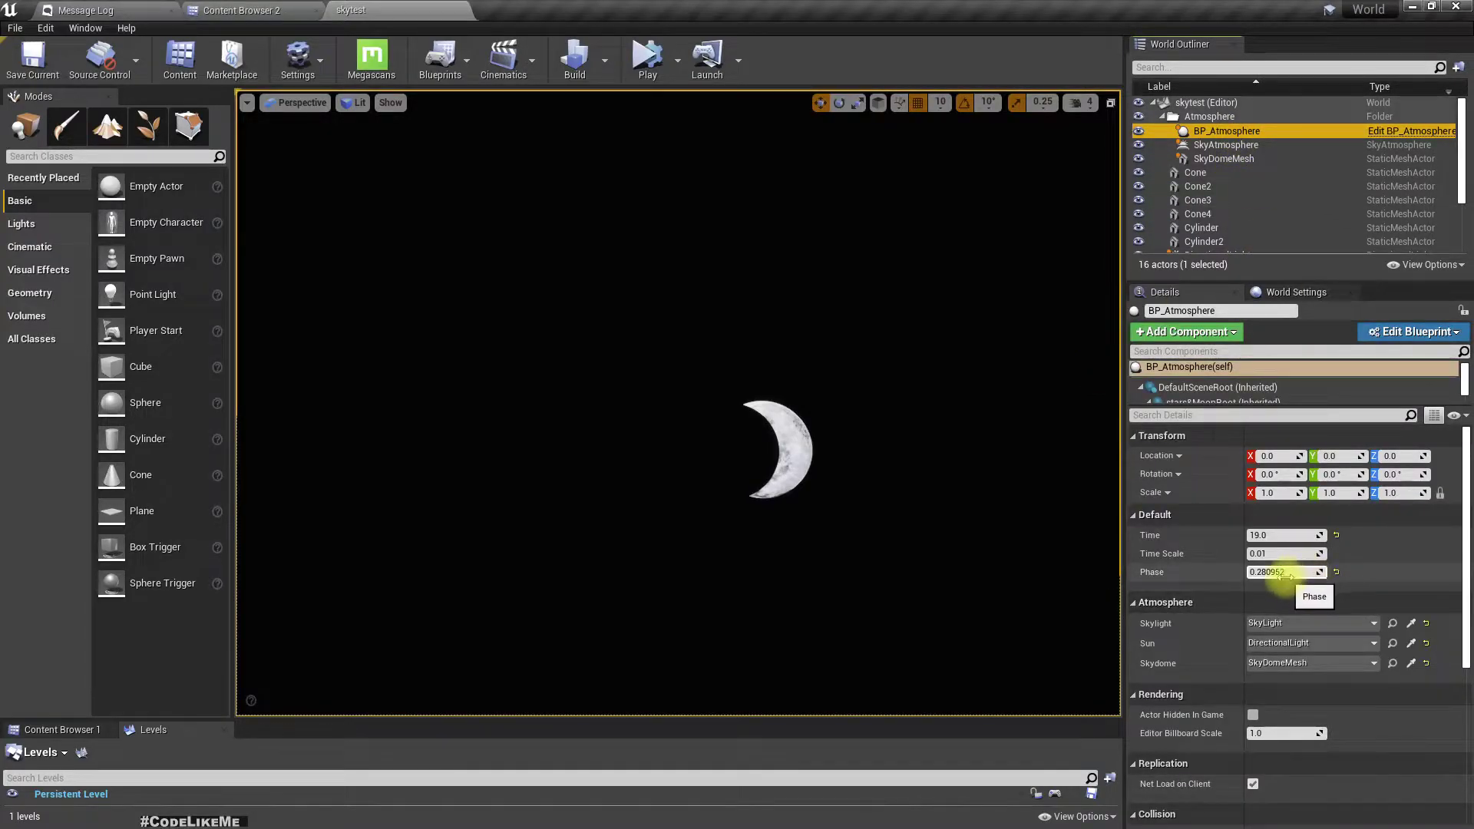
click(1310, 572)
key(Return)
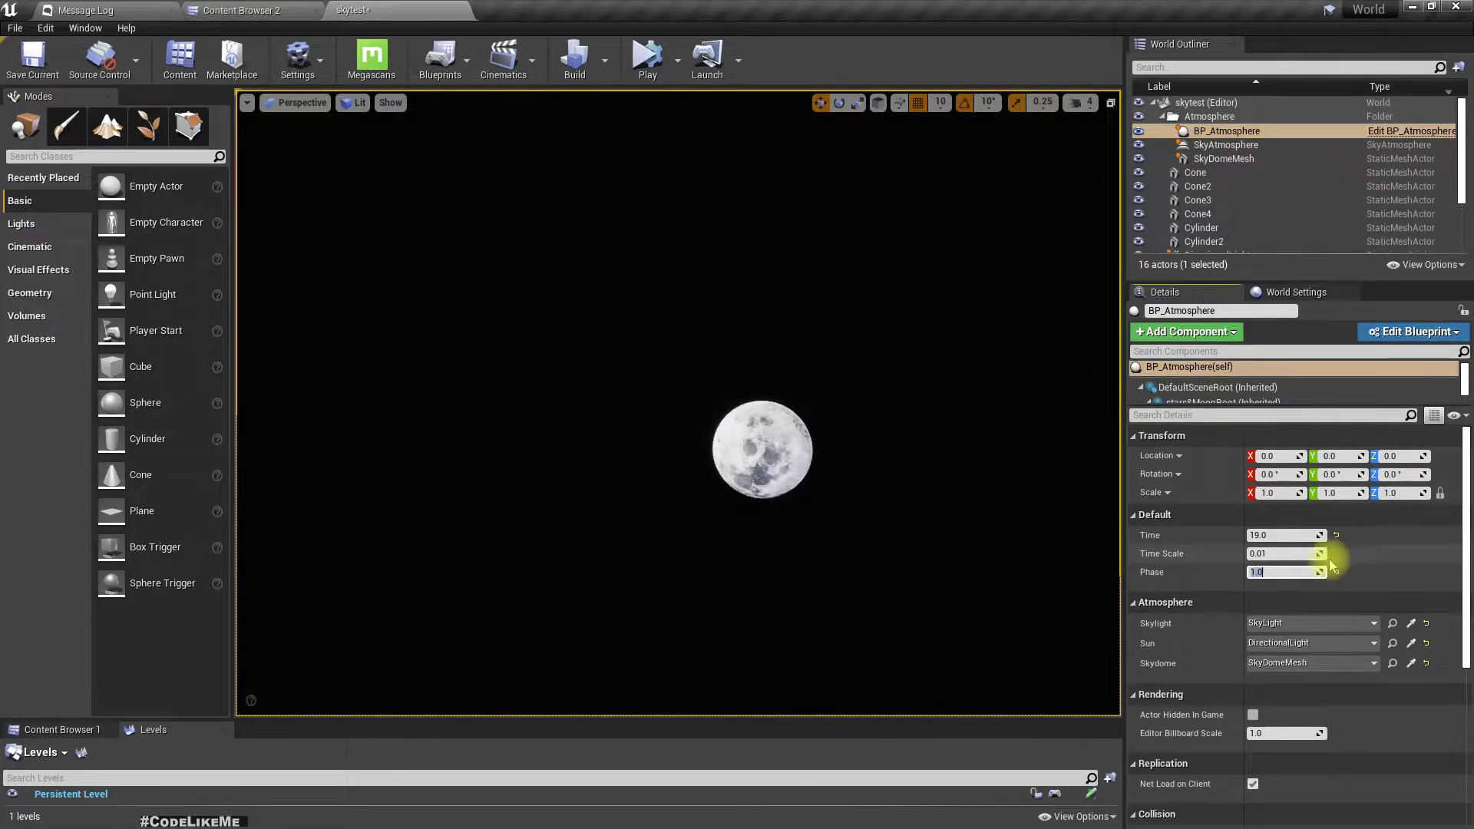
mouse_move(903, 443)
right_down()
mouse_move(903, 461)
mouse_move(903, 443)
right_up()
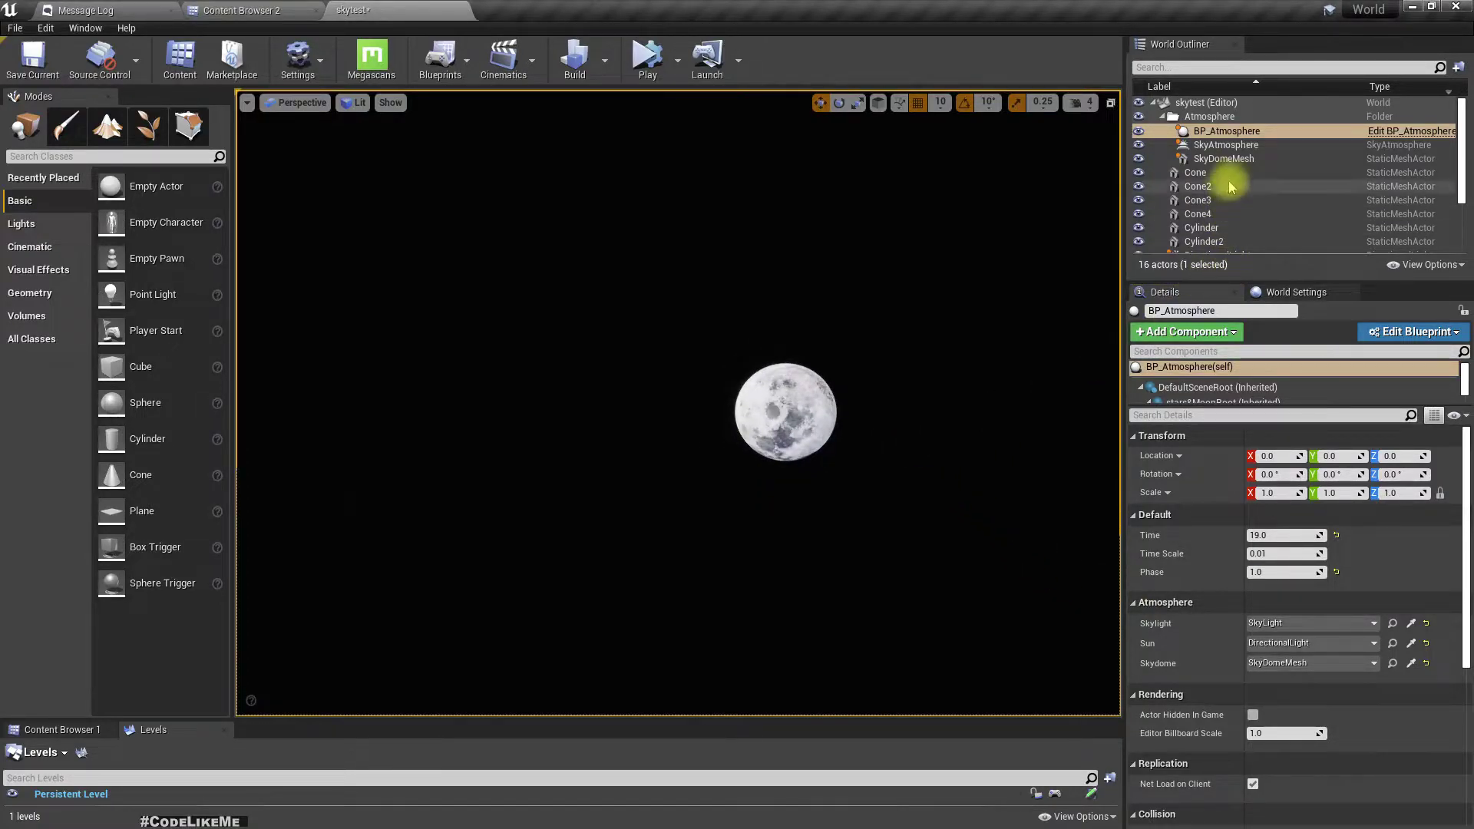
Find the Post Process Volume among the placeable actors and add one to the level near the moon
scroll(1214, 184, down, 3)
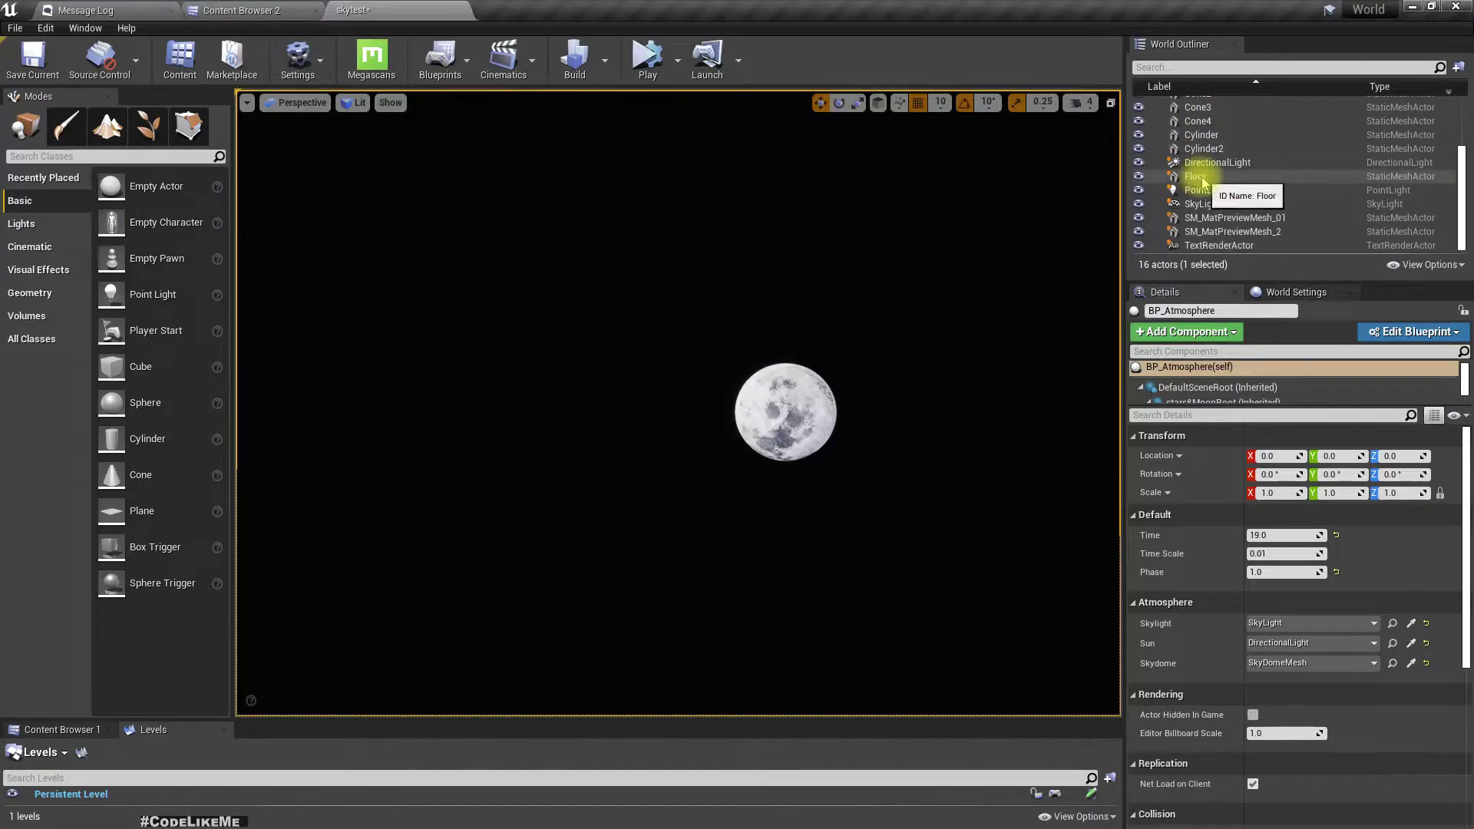
click(118, 156)
text(post)
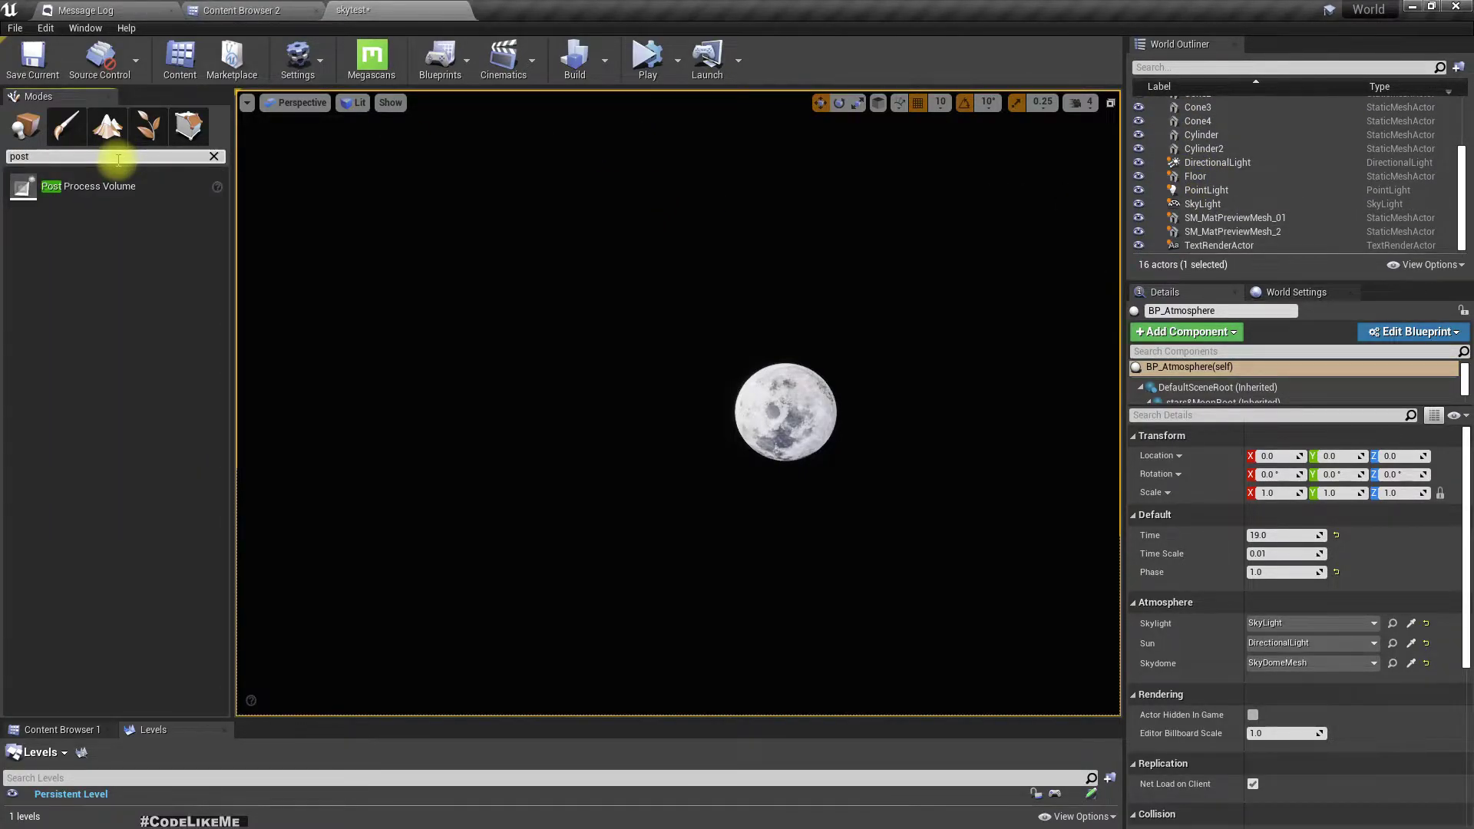
drag(102, 188, 776, 533)
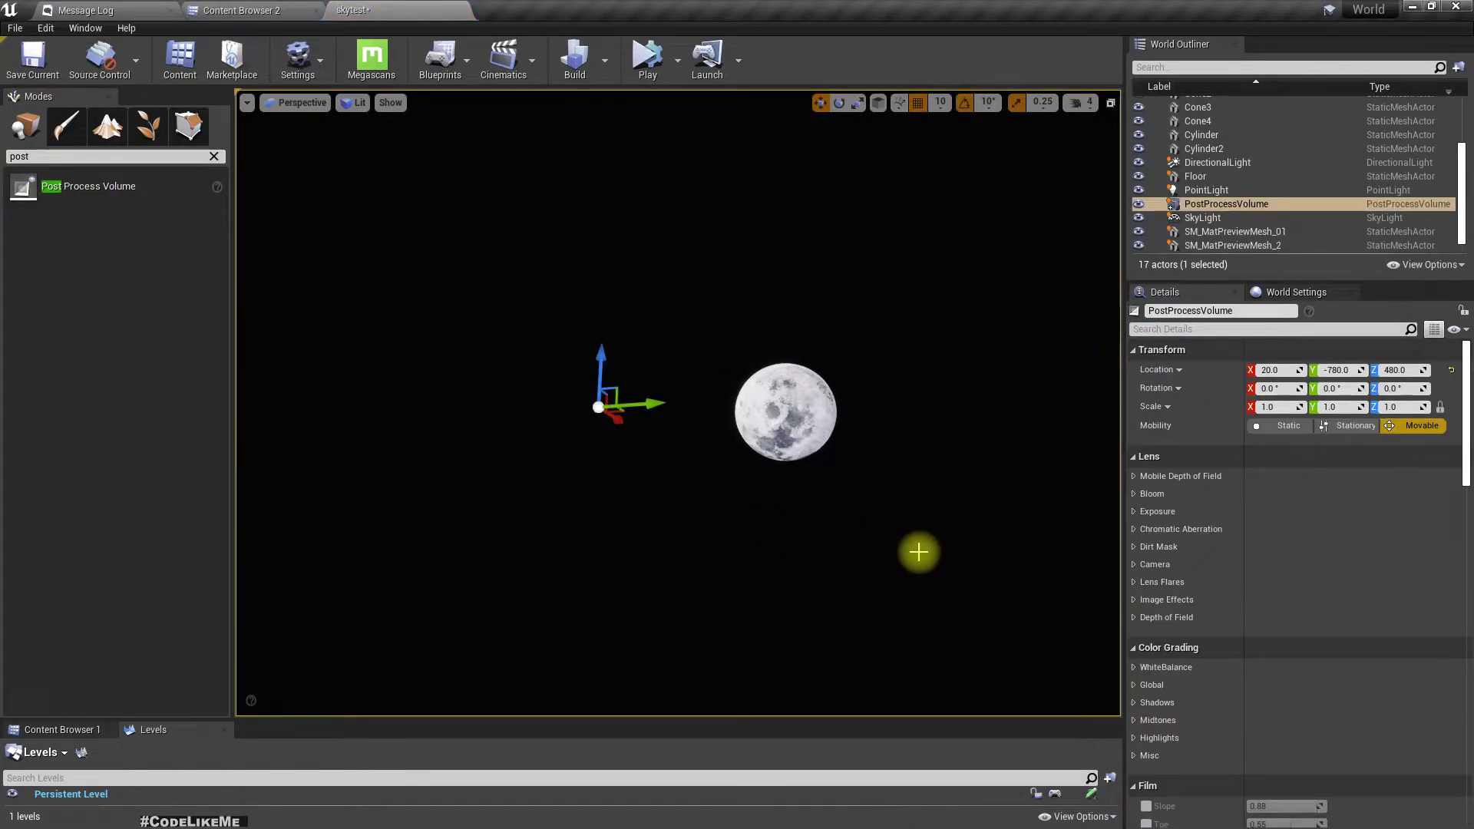
Move PostProcessVolume into the Atmosphere folder of the level
scroll(1316, 198, up, 3)
scroll(1191, 223, down, 3)
drag(1200, 190, 1214, 117)
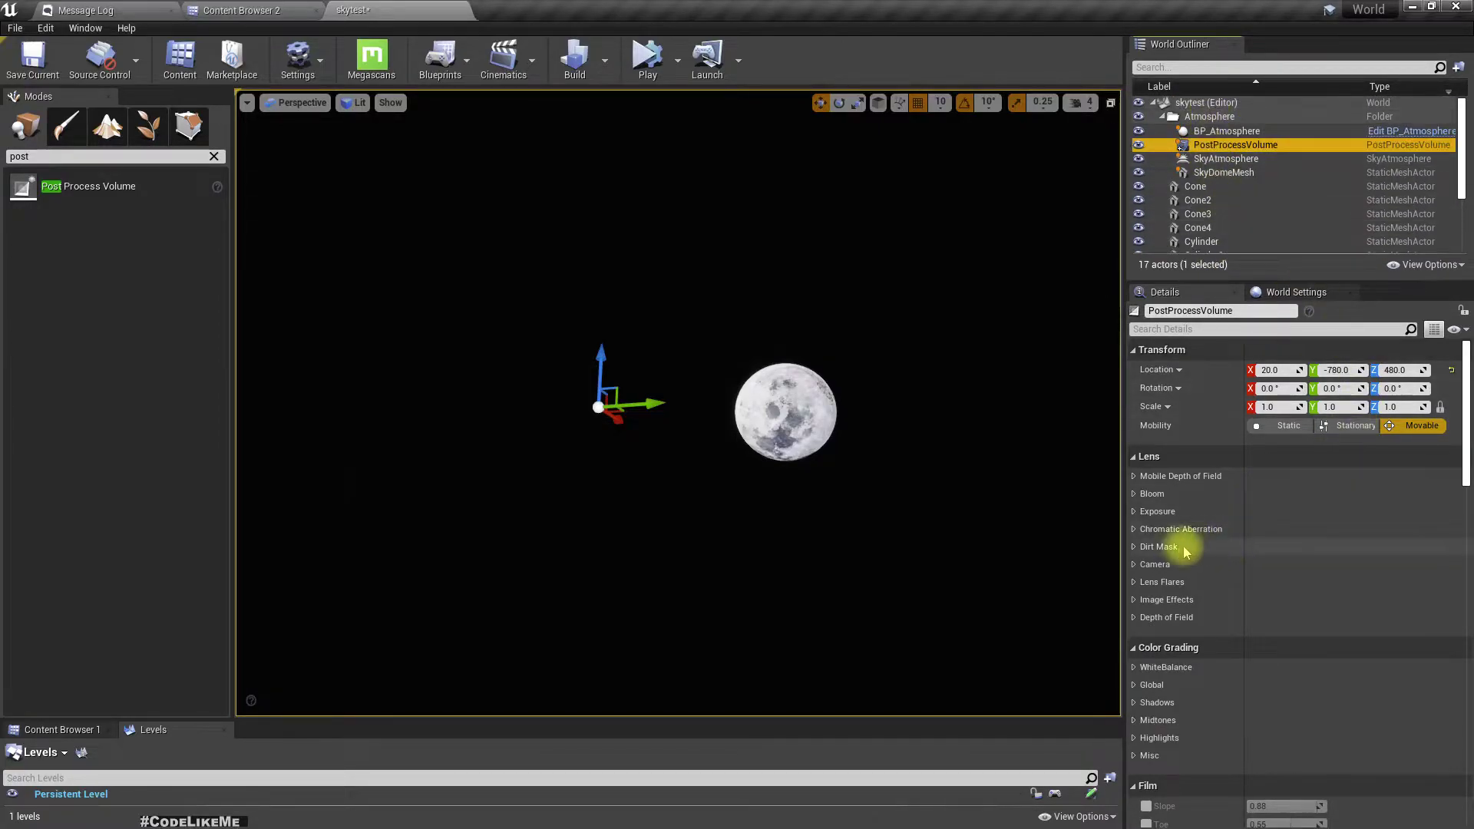
Enable Infinite Extent (Unbound) for the post process volume
scroll(1210, 545, down, 3)
scroll(1207, 545, down, 10)
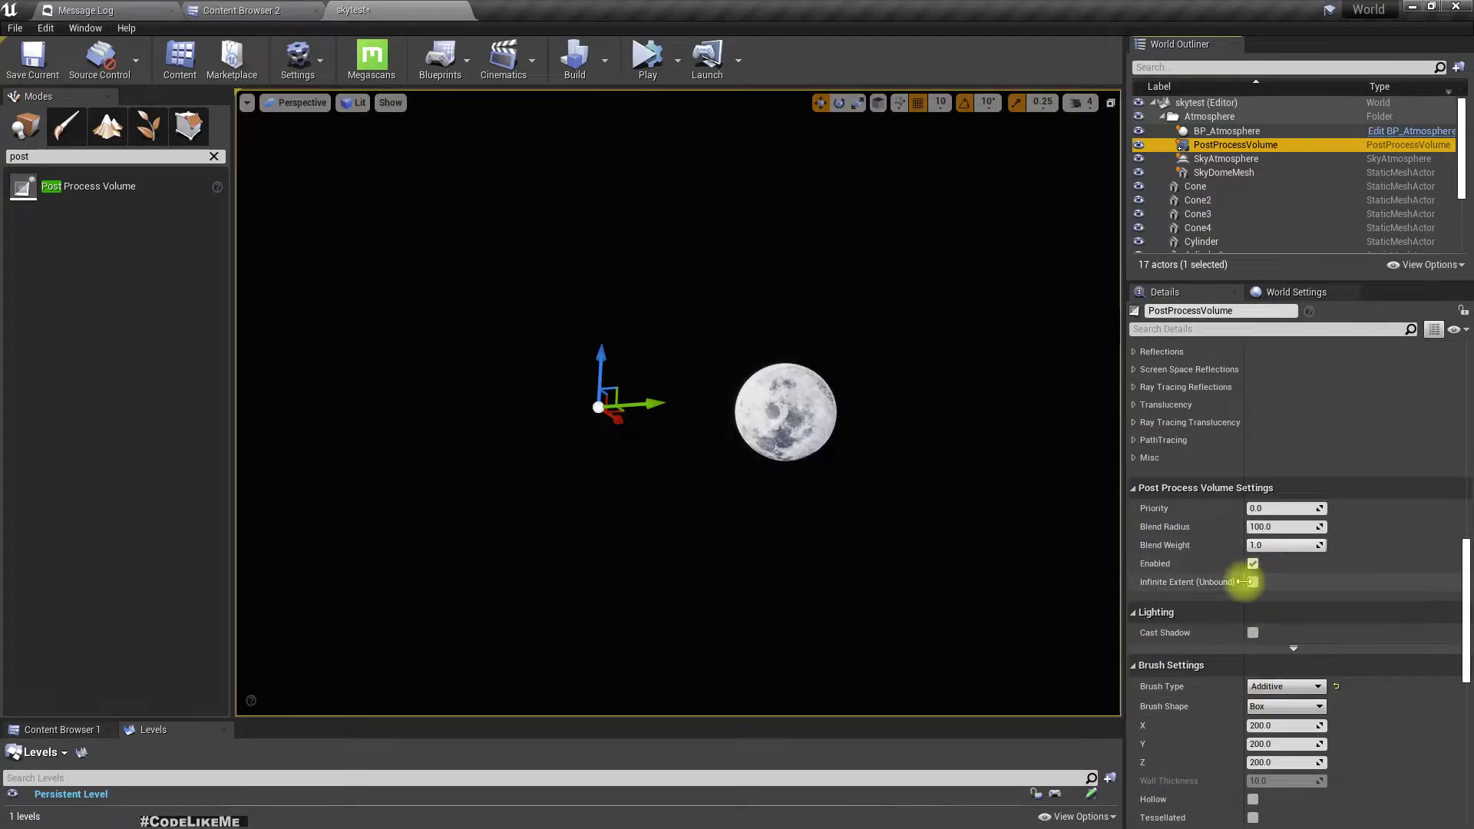
click(1253, 582)
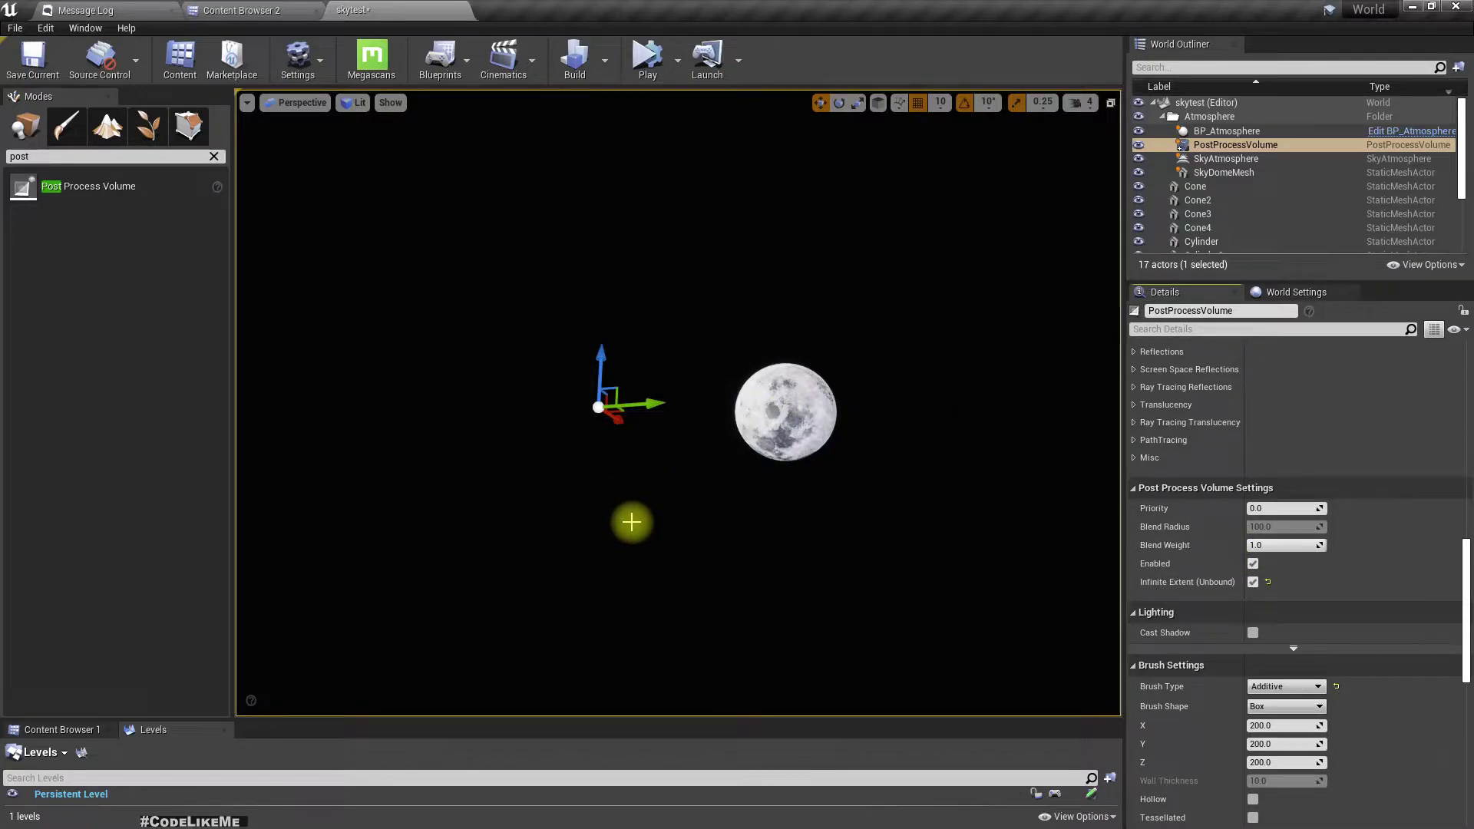
mouse_move(720, 549)
right_down()
mouse_move(845, 493)
mouse_move(717, 551)
right_up()
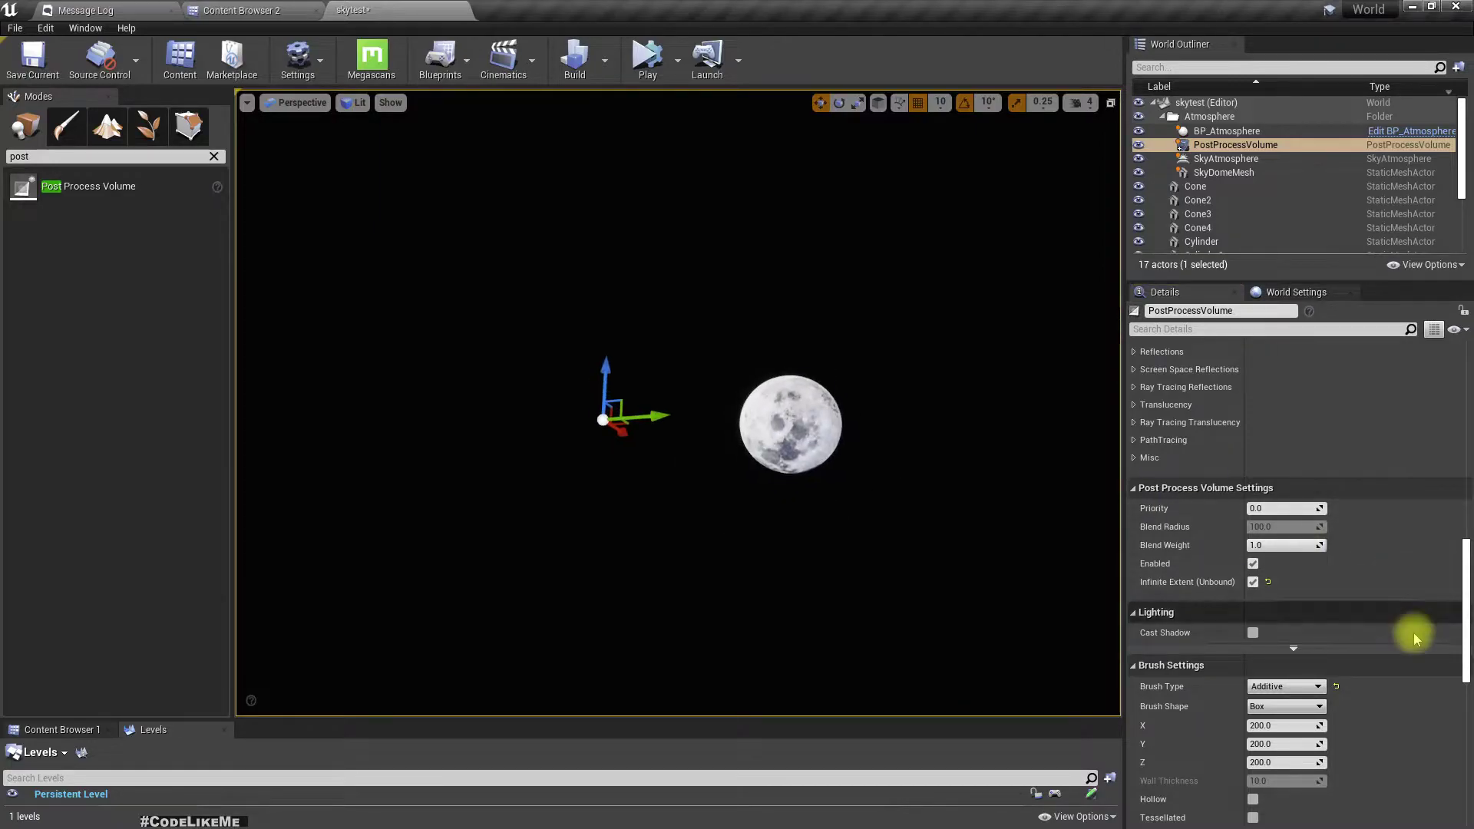
Enable the Min Brightness, Max Brightness and Metering Mode overrides in the volume's Exposure settings
scroll(1263, 464, up, 5)
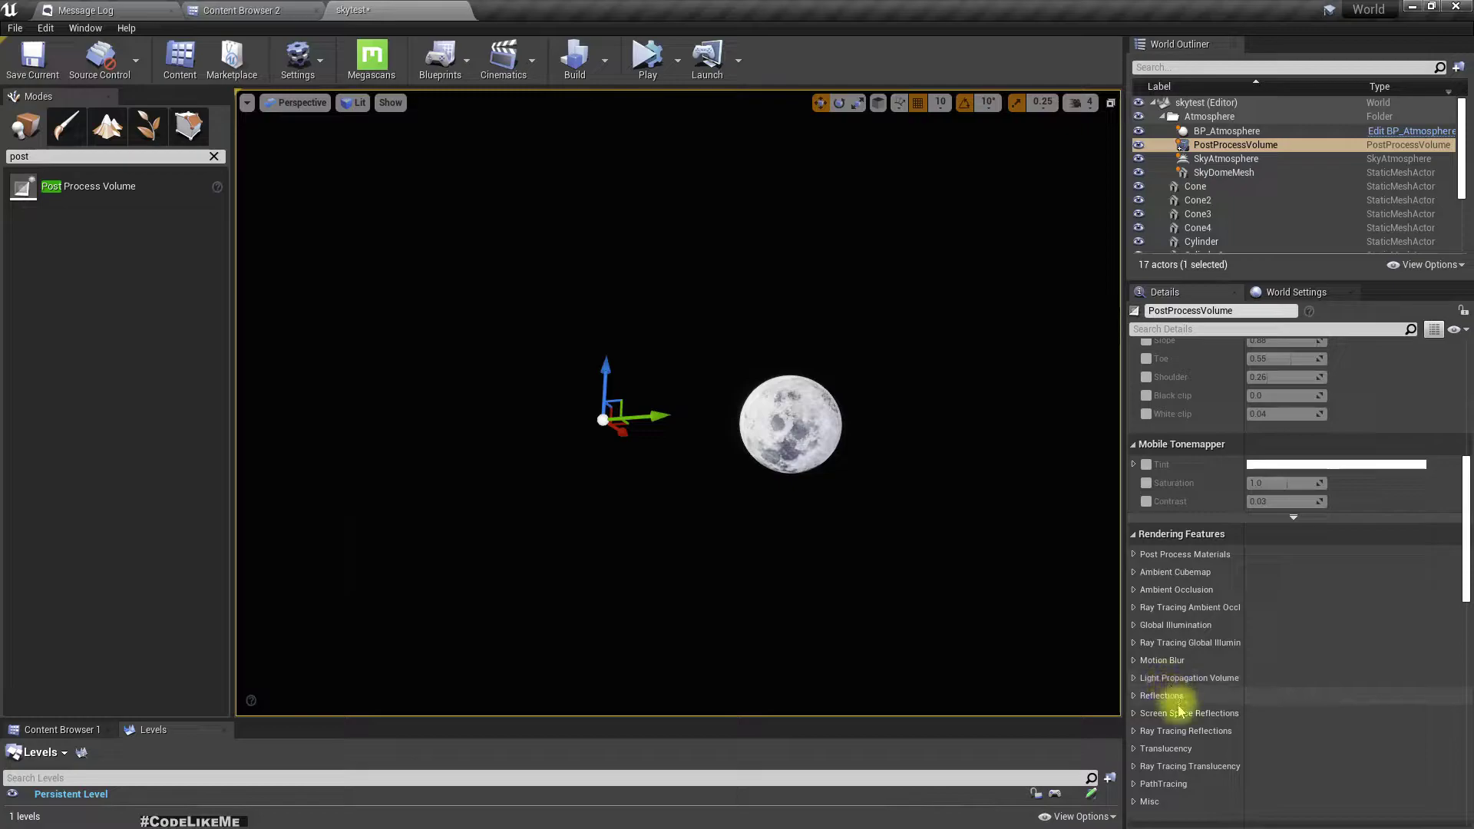
scroll(1171, 694, up, 5)
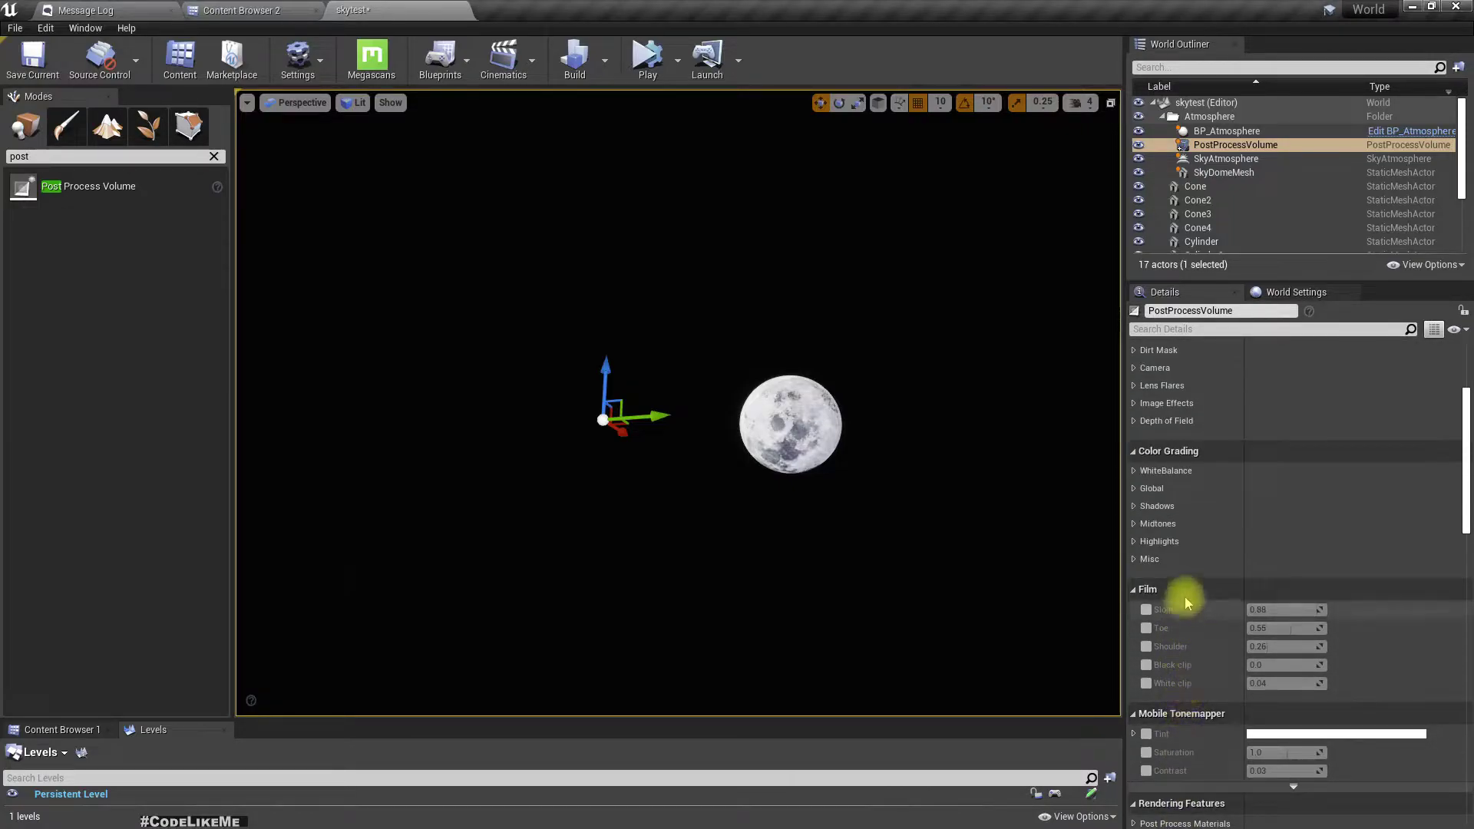
scroll(1175, 569, up, 2)
click(1135, 414)
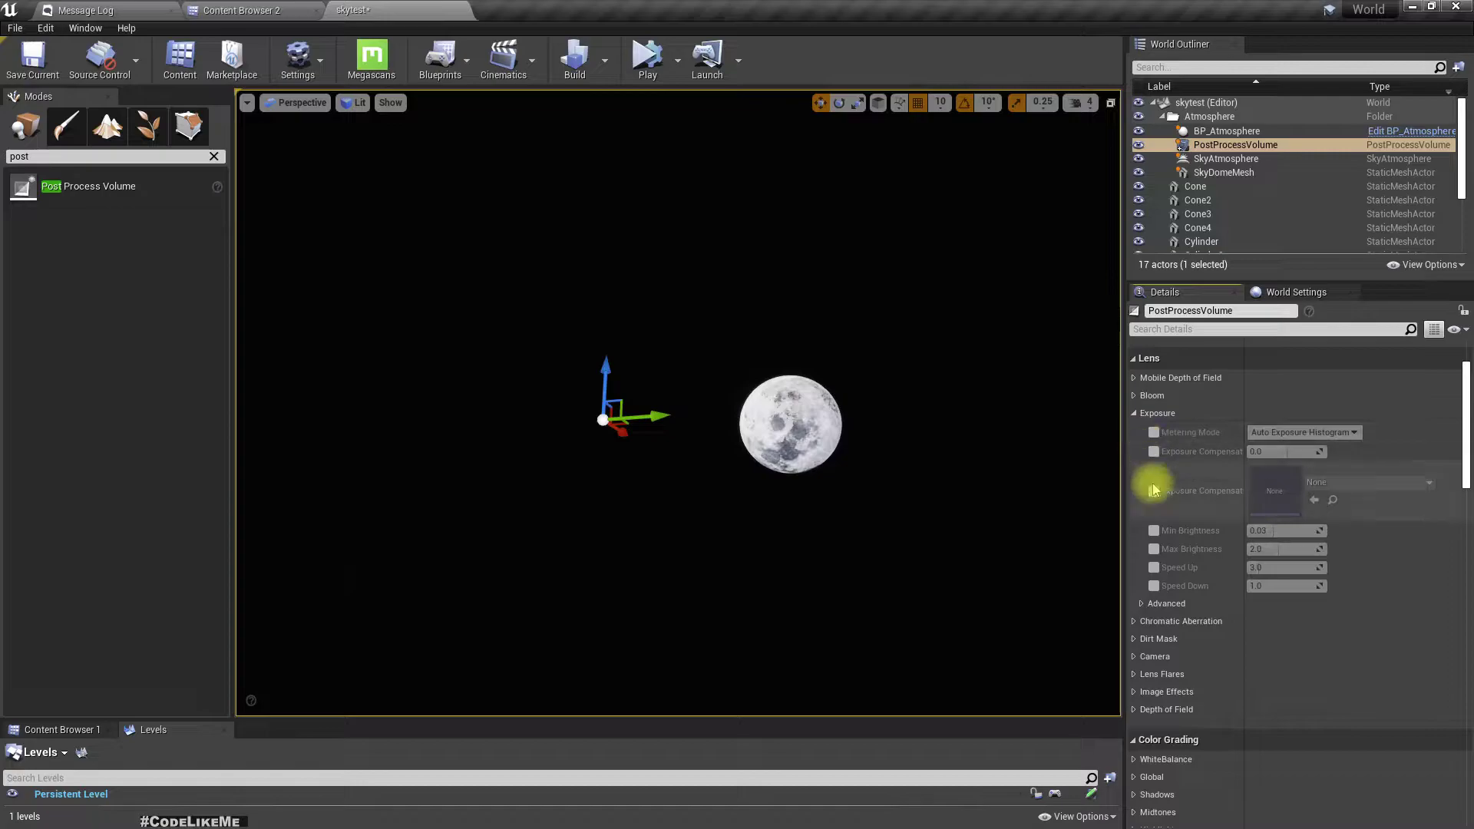
click(1153, 531)
click(1154, 550)
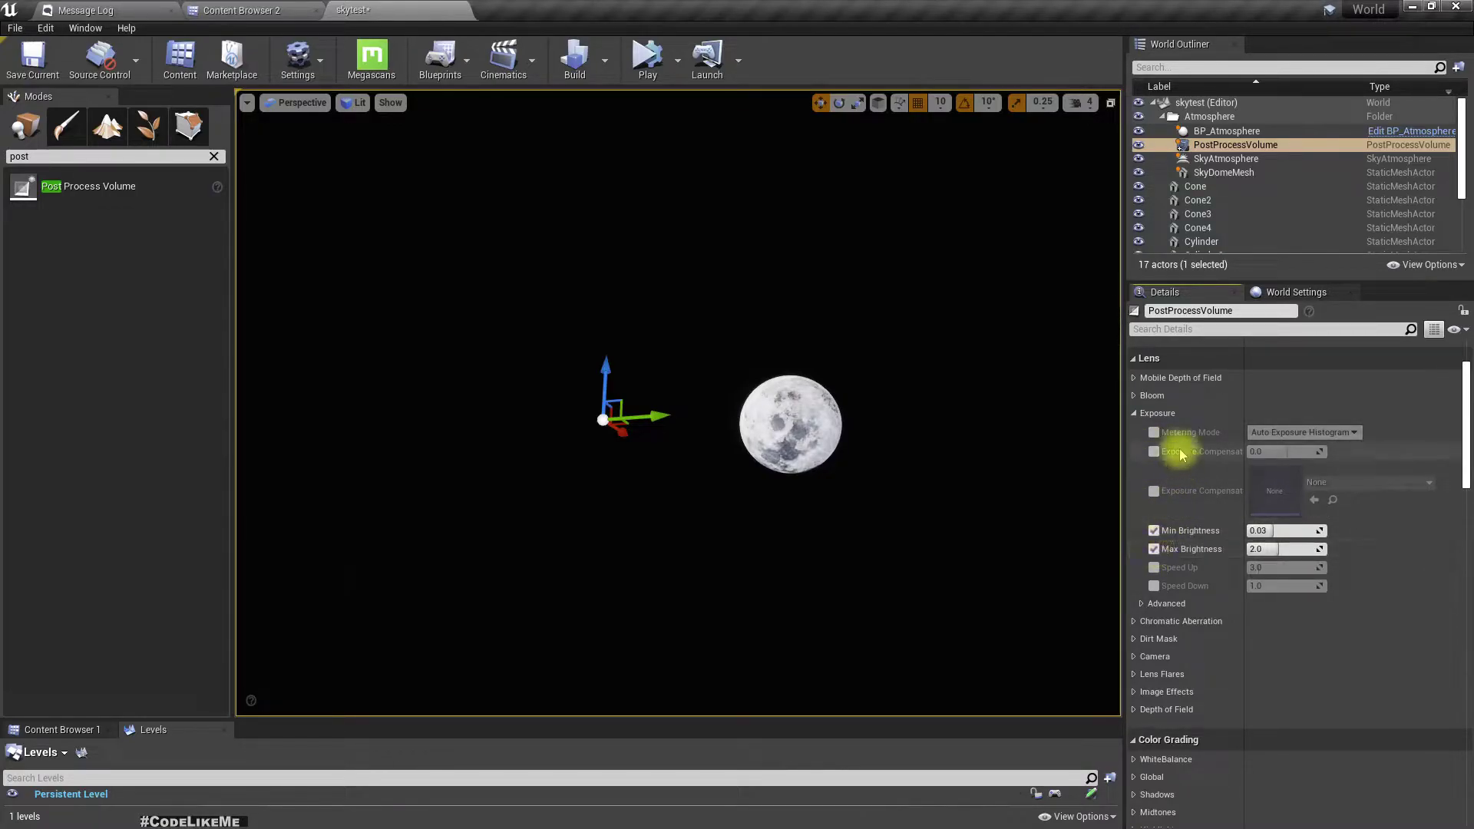
click(1155, 433)
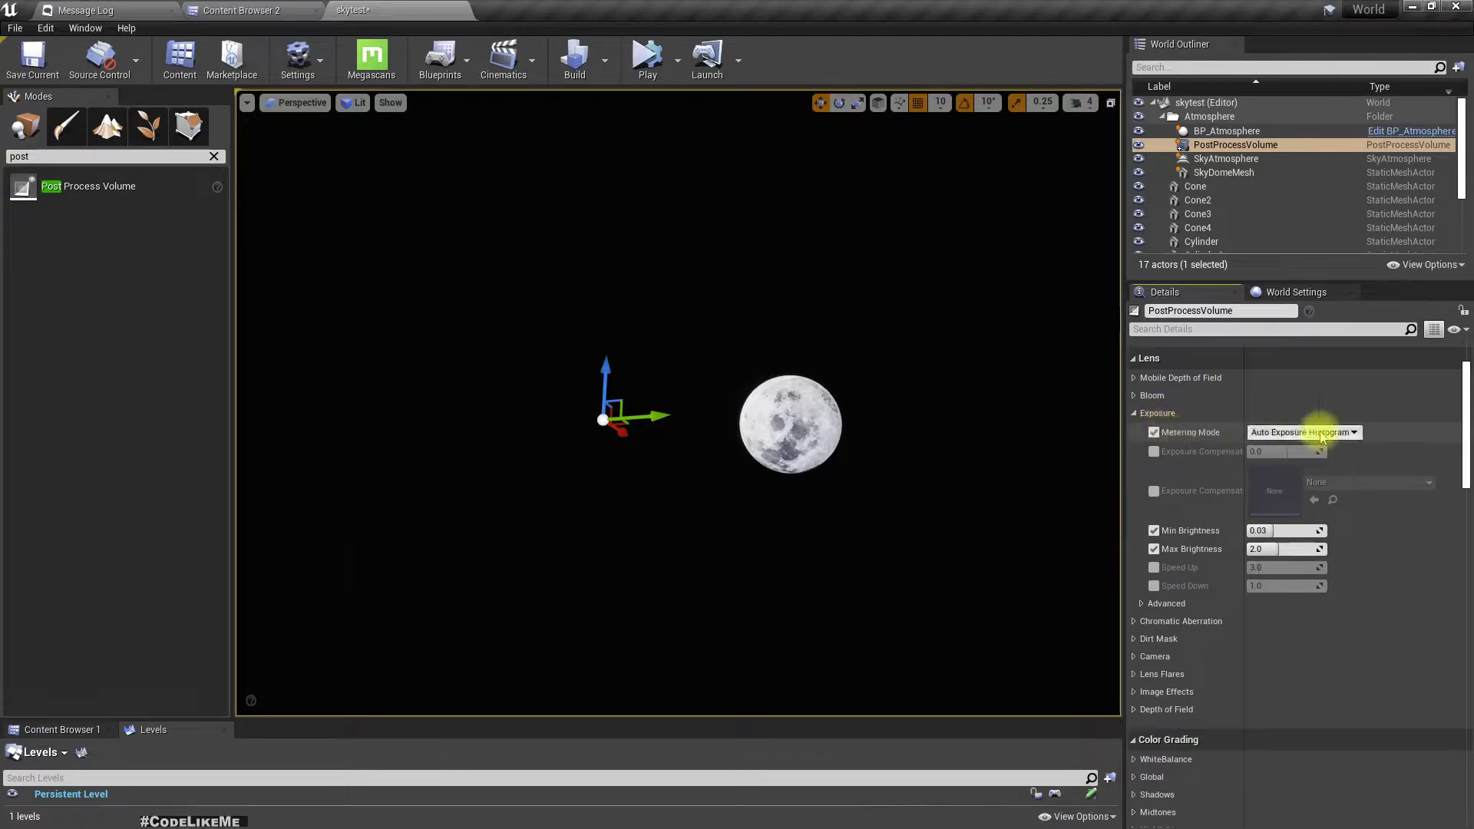
Try Manual metering mode with an exposure compensation of 8.0 on the post process volume
click(1305, 433)
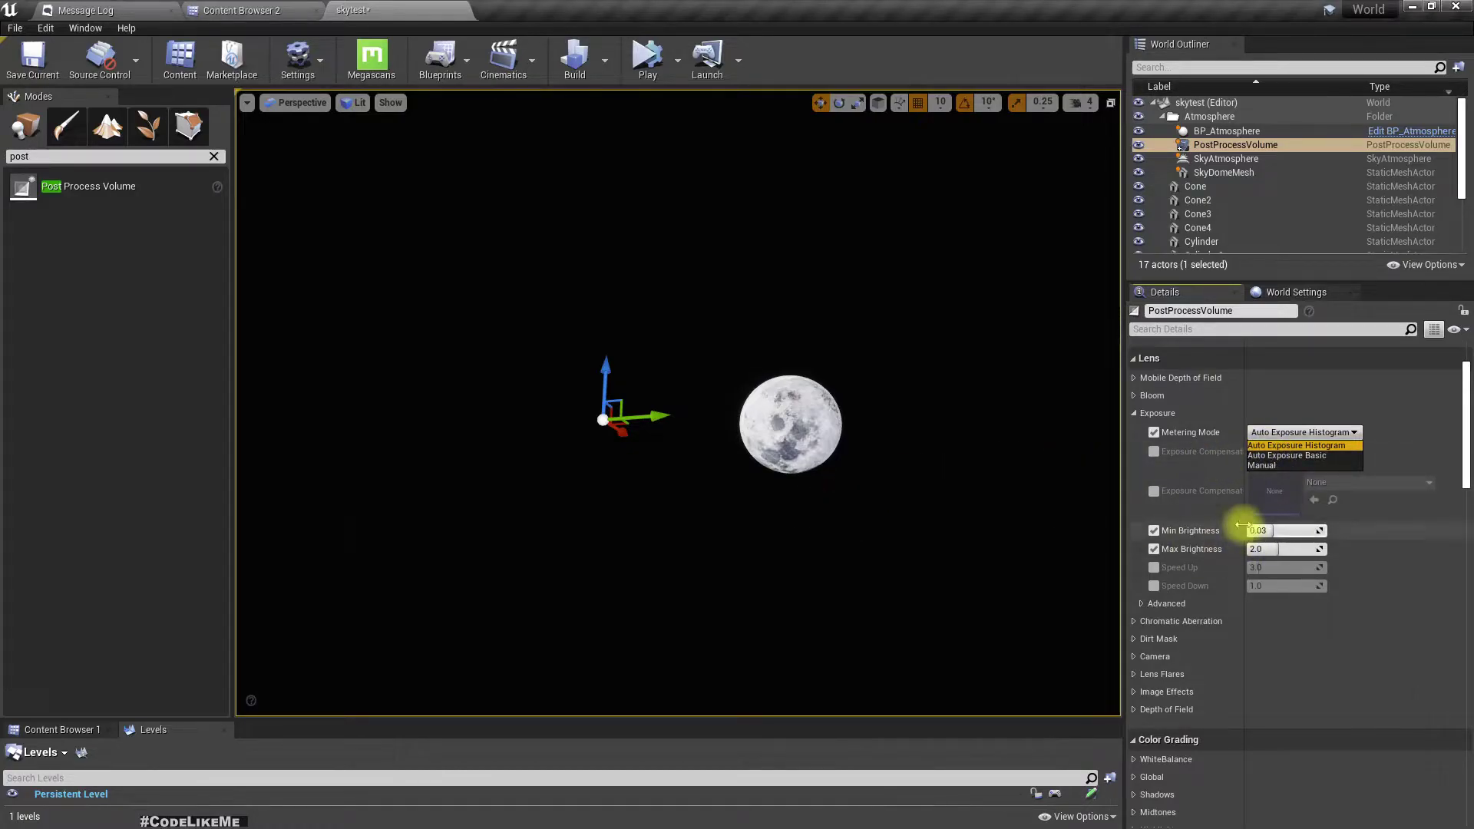
click(1265, 466)
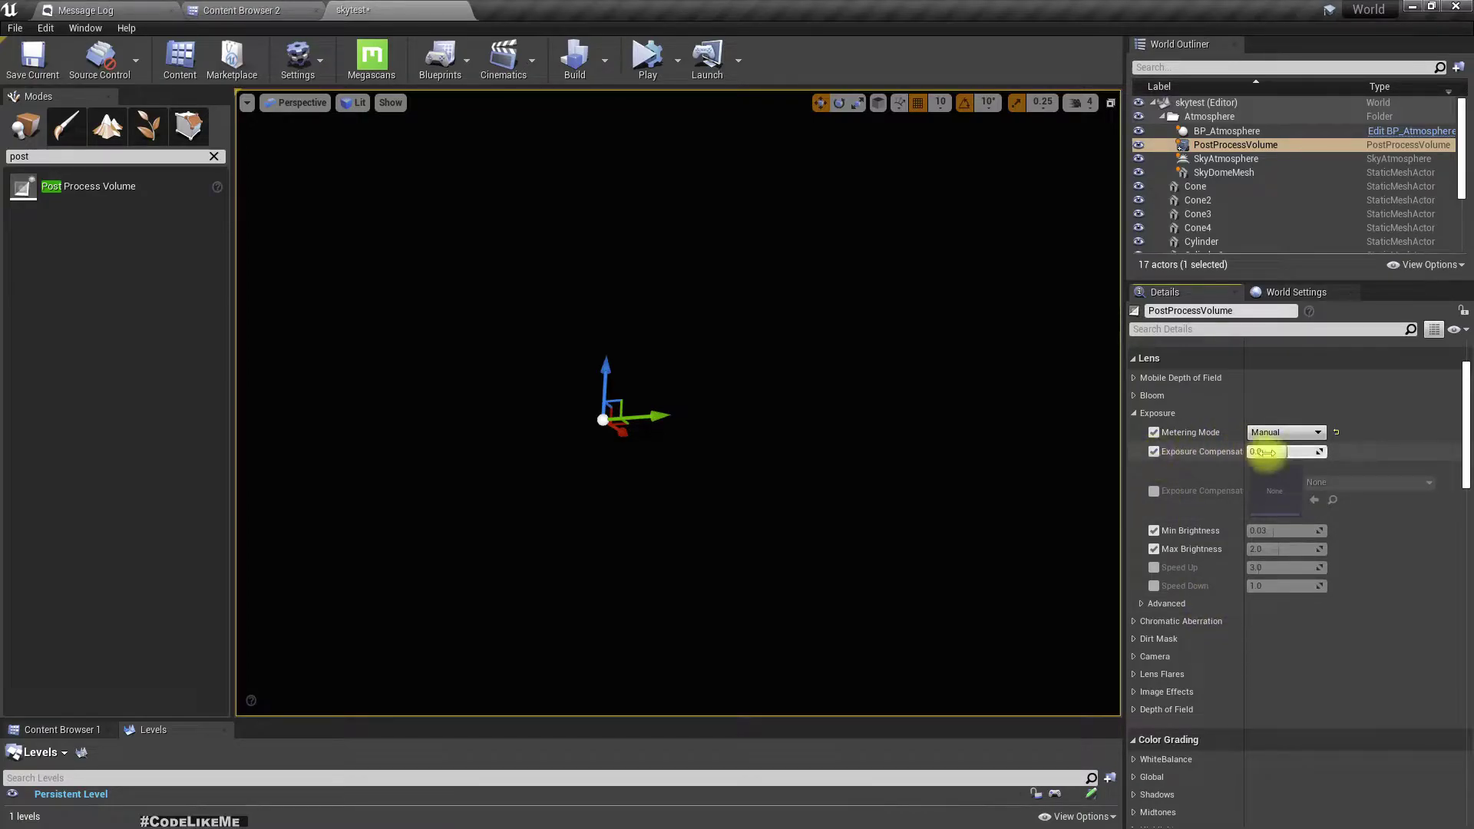
drag(1267, 453, 1327, 453)
right_drag(944, 453, 837, 384)
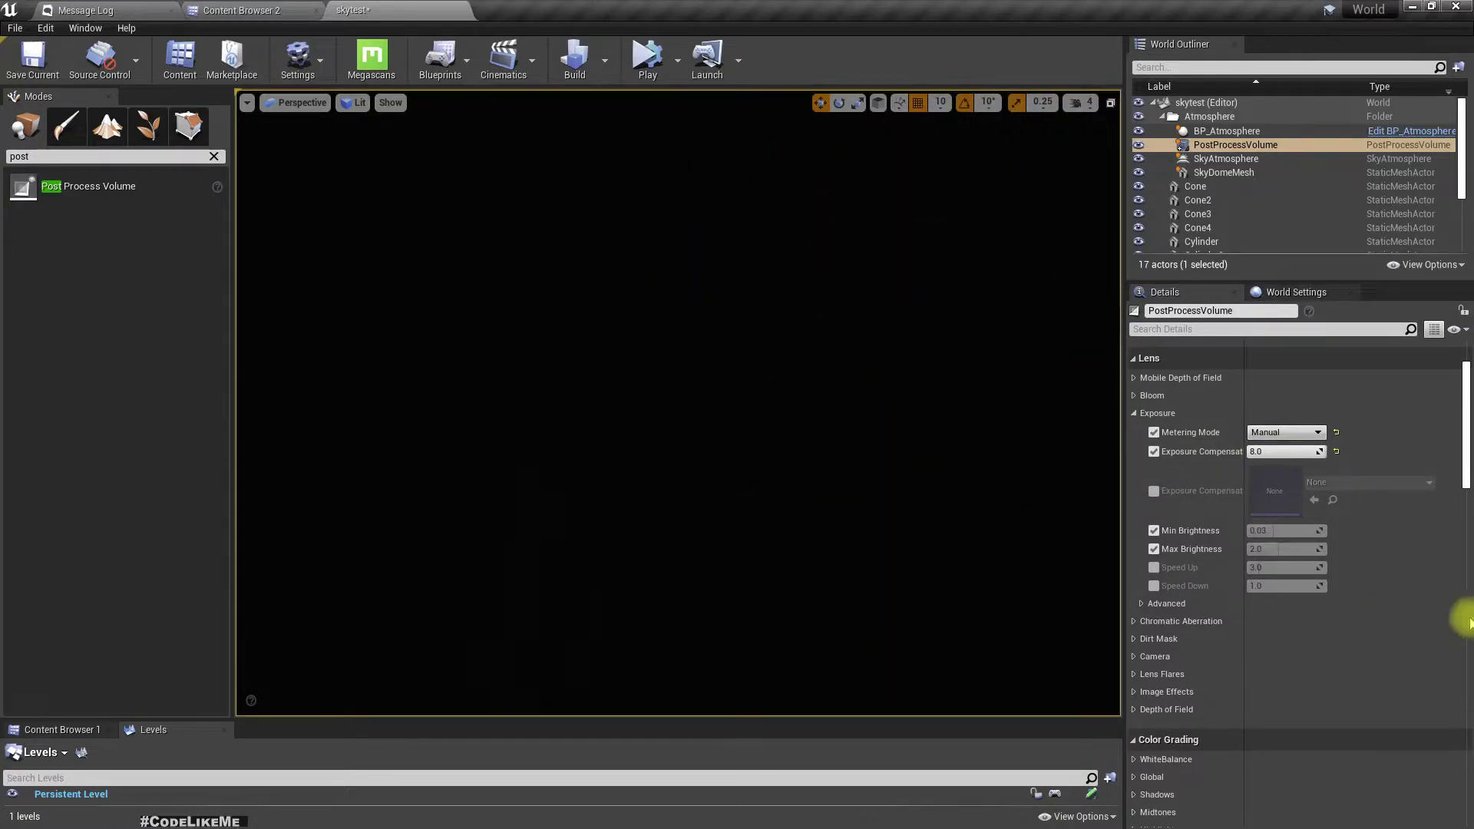
Try an exposure compensation of 0.1 and reset it to its default
click(1306, 452)
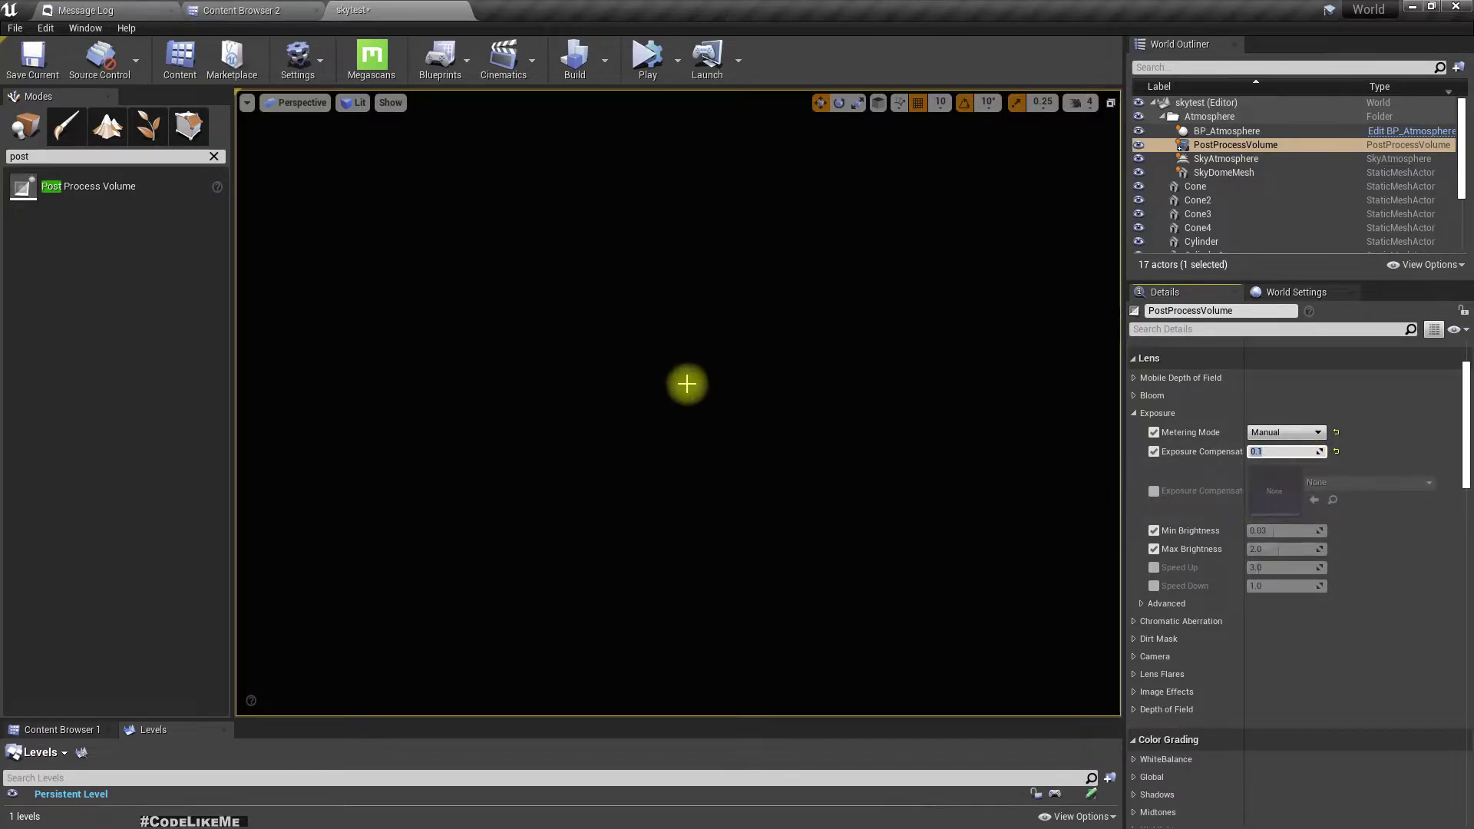
right_drag(686, 385, 922, 453)
right_drag(752, 384, 698, 388)
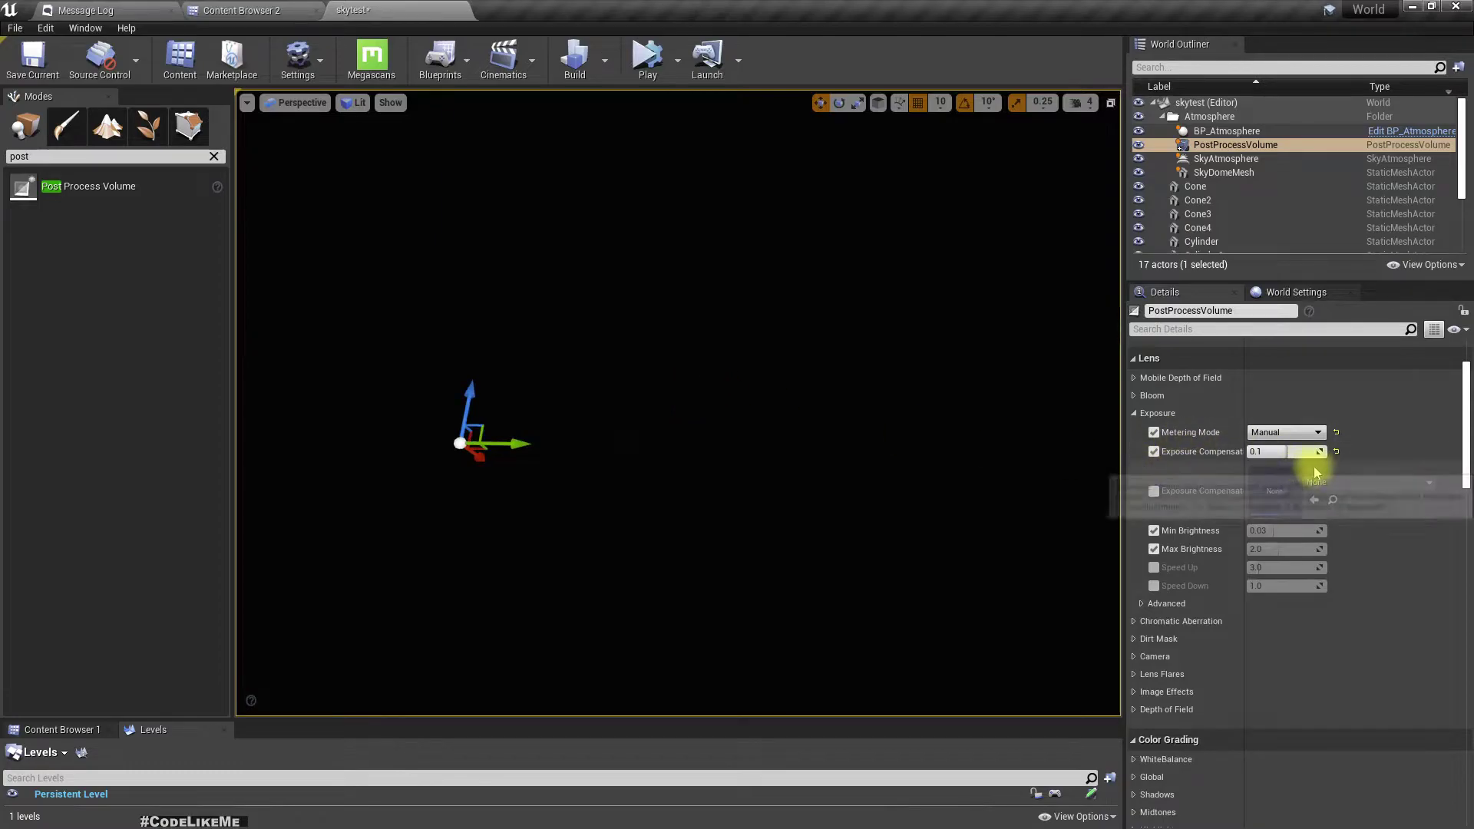
click(1337, 451)
Set the volume's Metering Mode to Auto Exposure Basic and inspect the moon under the new exposure
click(1283, 433)
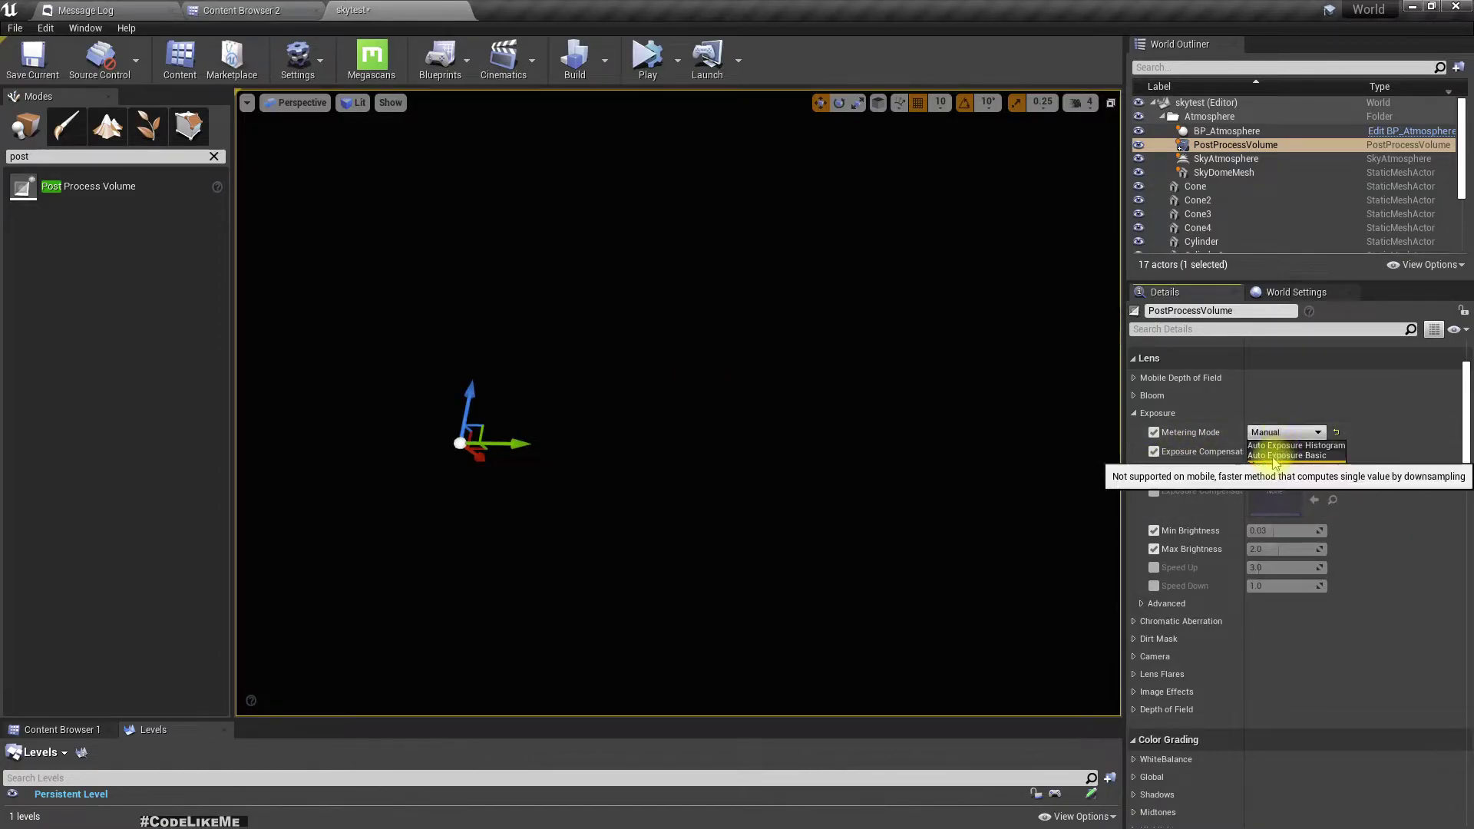
click(1276, 454)
right_drag(964, 516, 805, 530)
right_drag(899, 549, 773, 568)
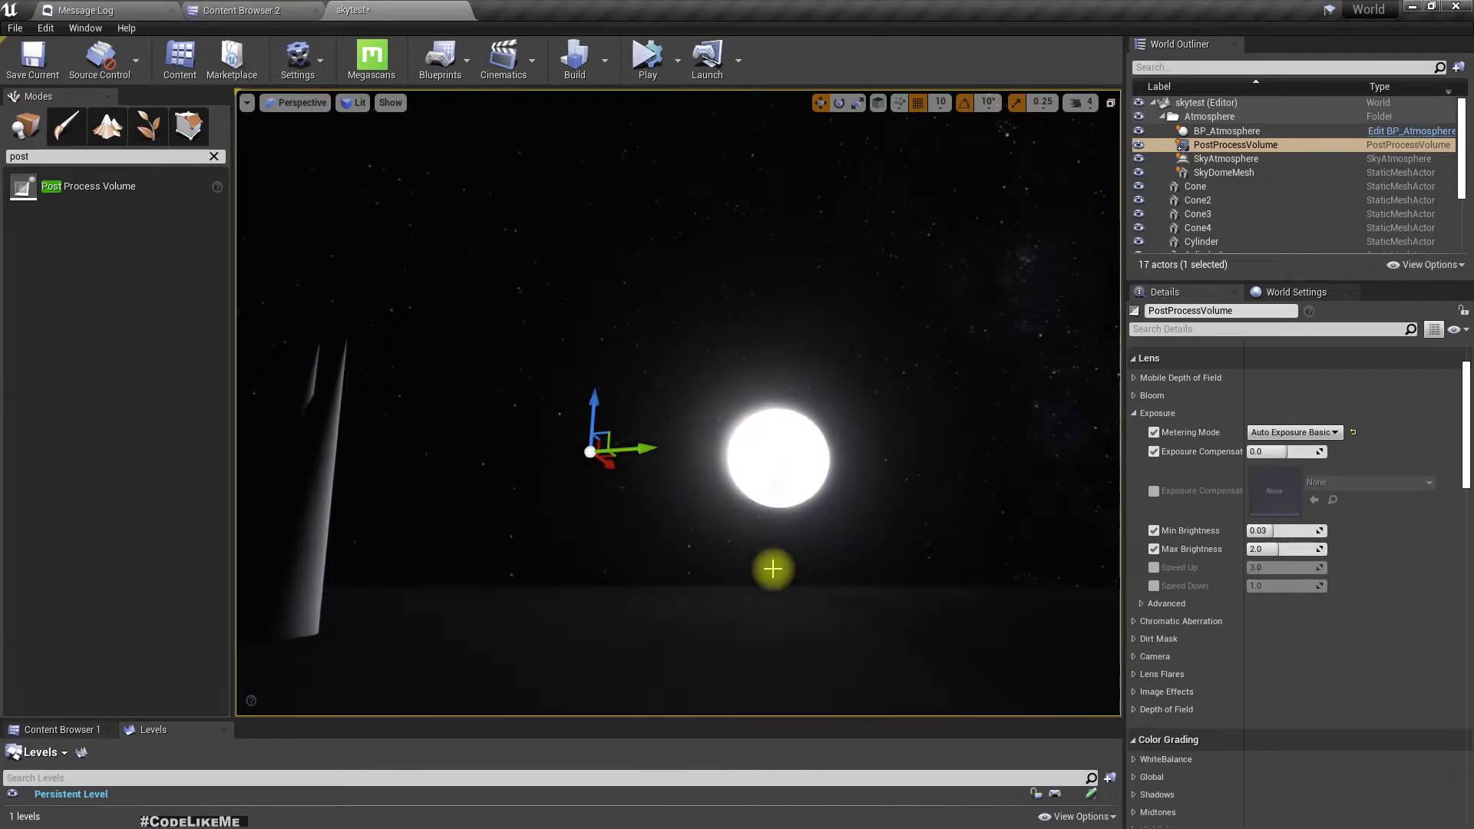
scroll(773, 569, up, 1)
middle_drag(773, 569, 778, 569)
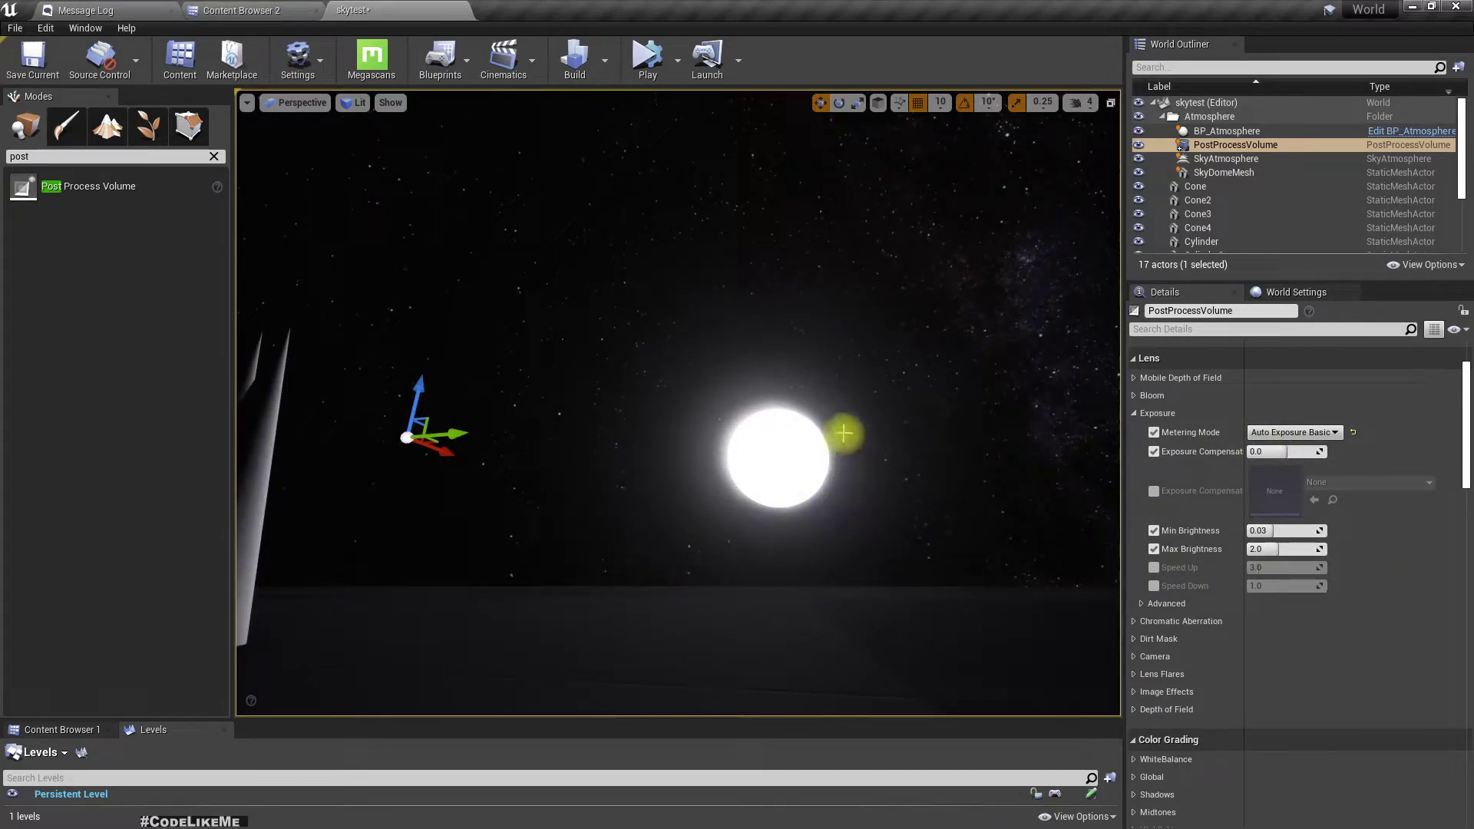
right_drag(959, 446, 977, 433)
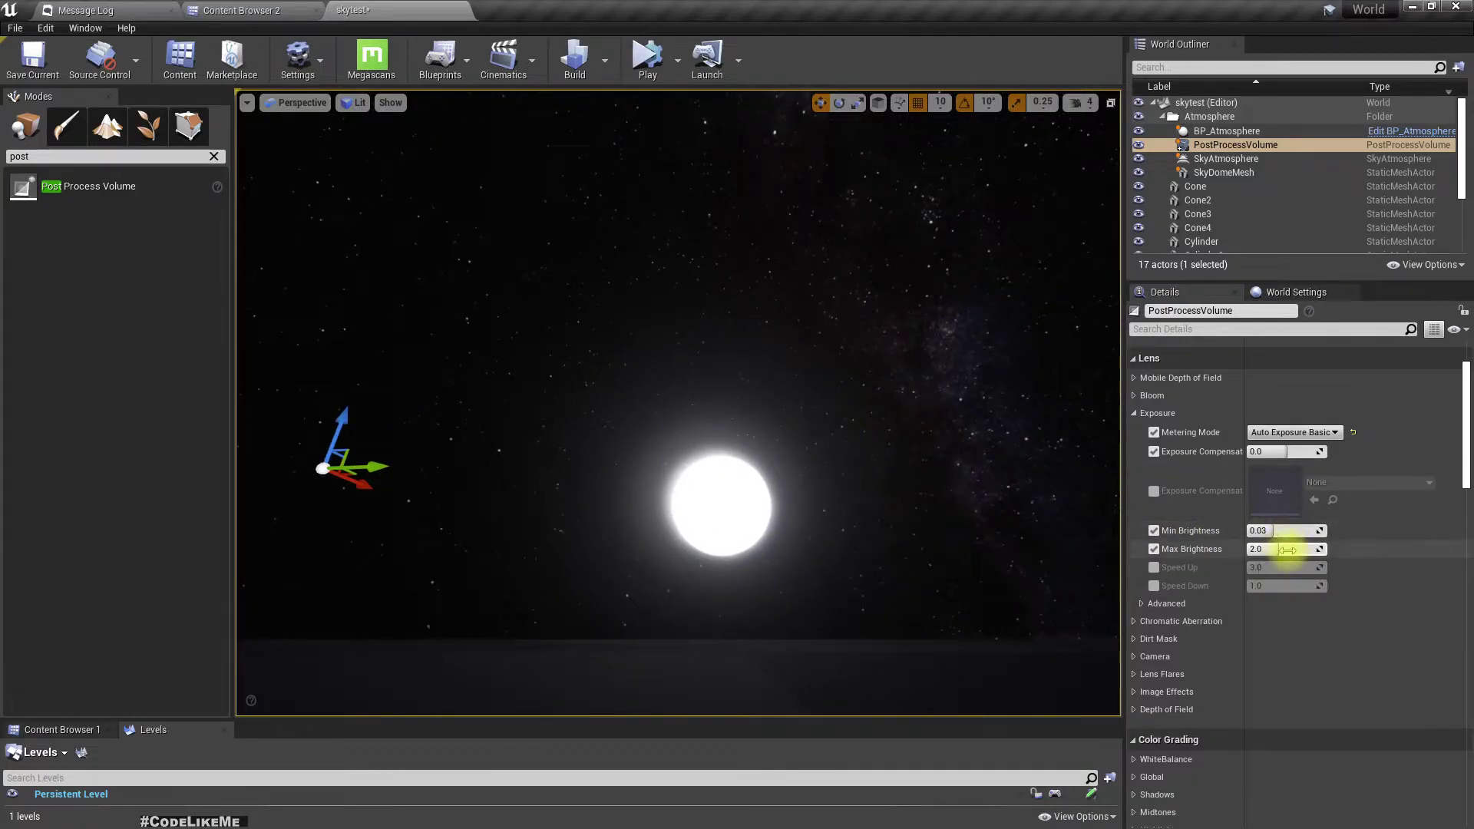
Try a Max Brightness of 4.0, reset it to its default and inspect the moon
drag(1281, 549, 1283, 549)
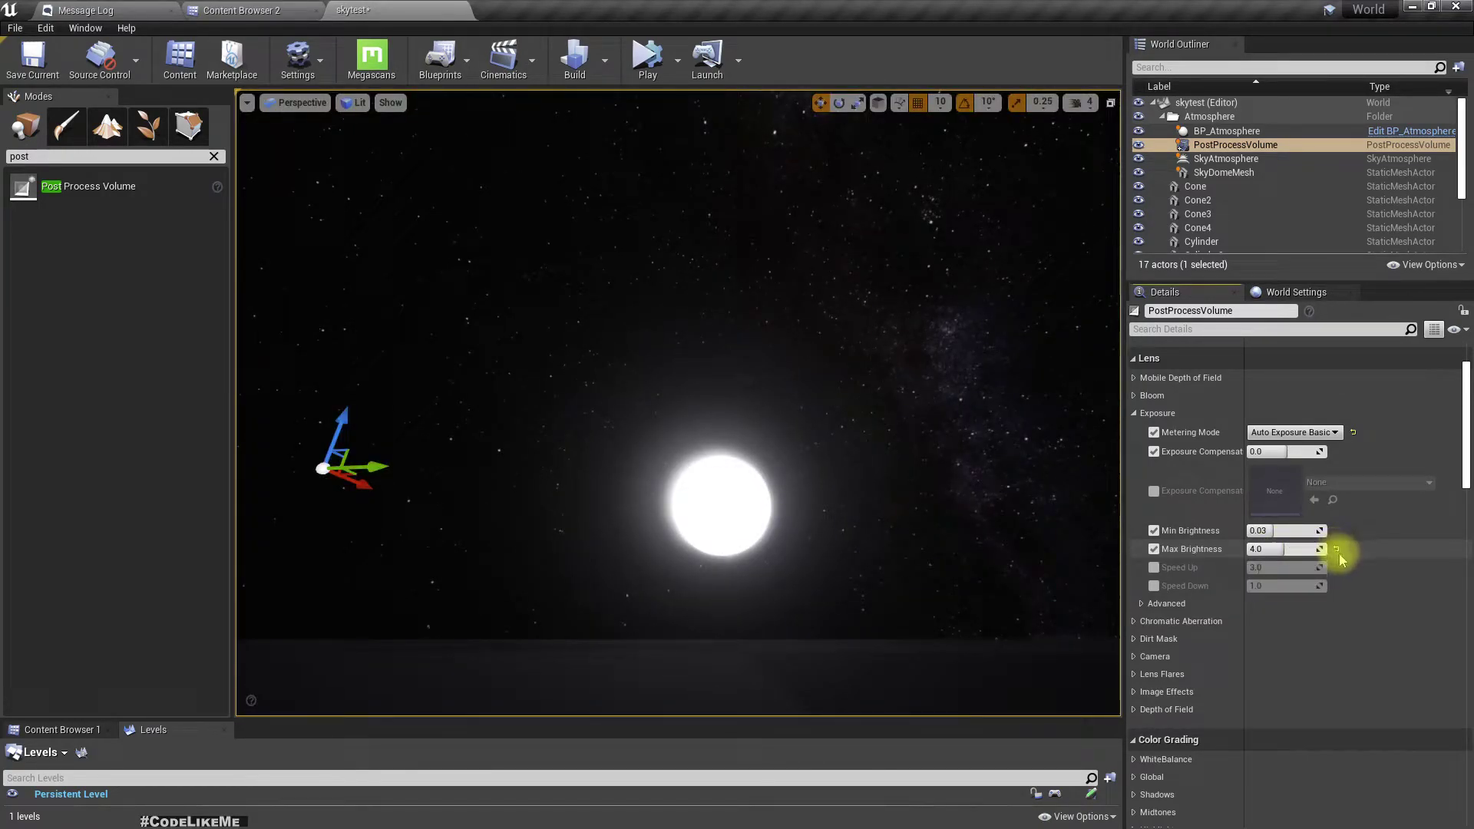
click(1337, 549)
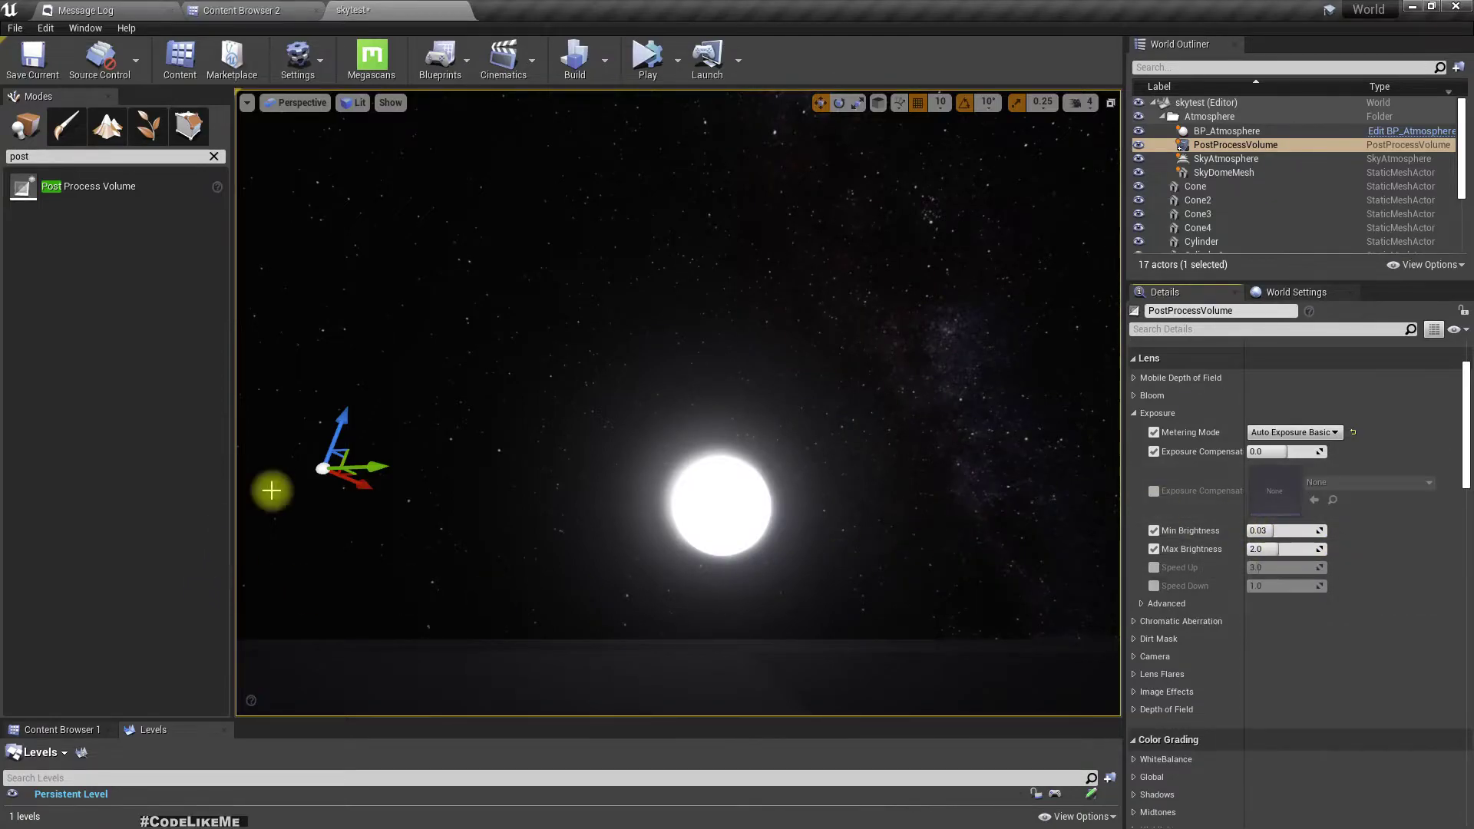
right_drag(515, 471, 534, 477)
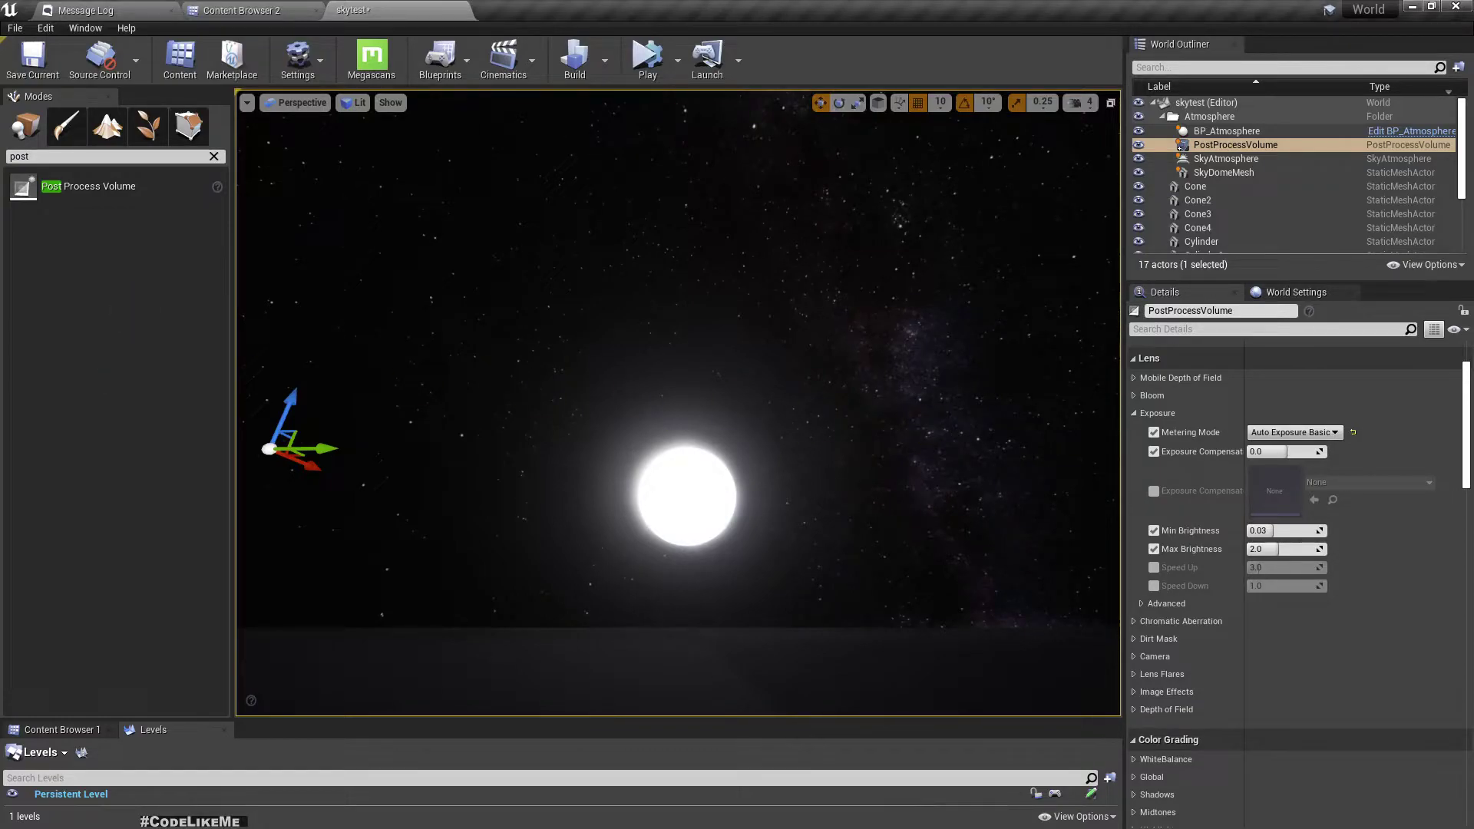
mouse_move(964, 392)
right_down()
mouse_move(1075, 430)
mouse_move(1021, 445)
mouse_move(952, 423)
mouse_move(1006, 422)
mouse_move(964, 392)
right_up()
right_drag(799, 378, 752, 374)
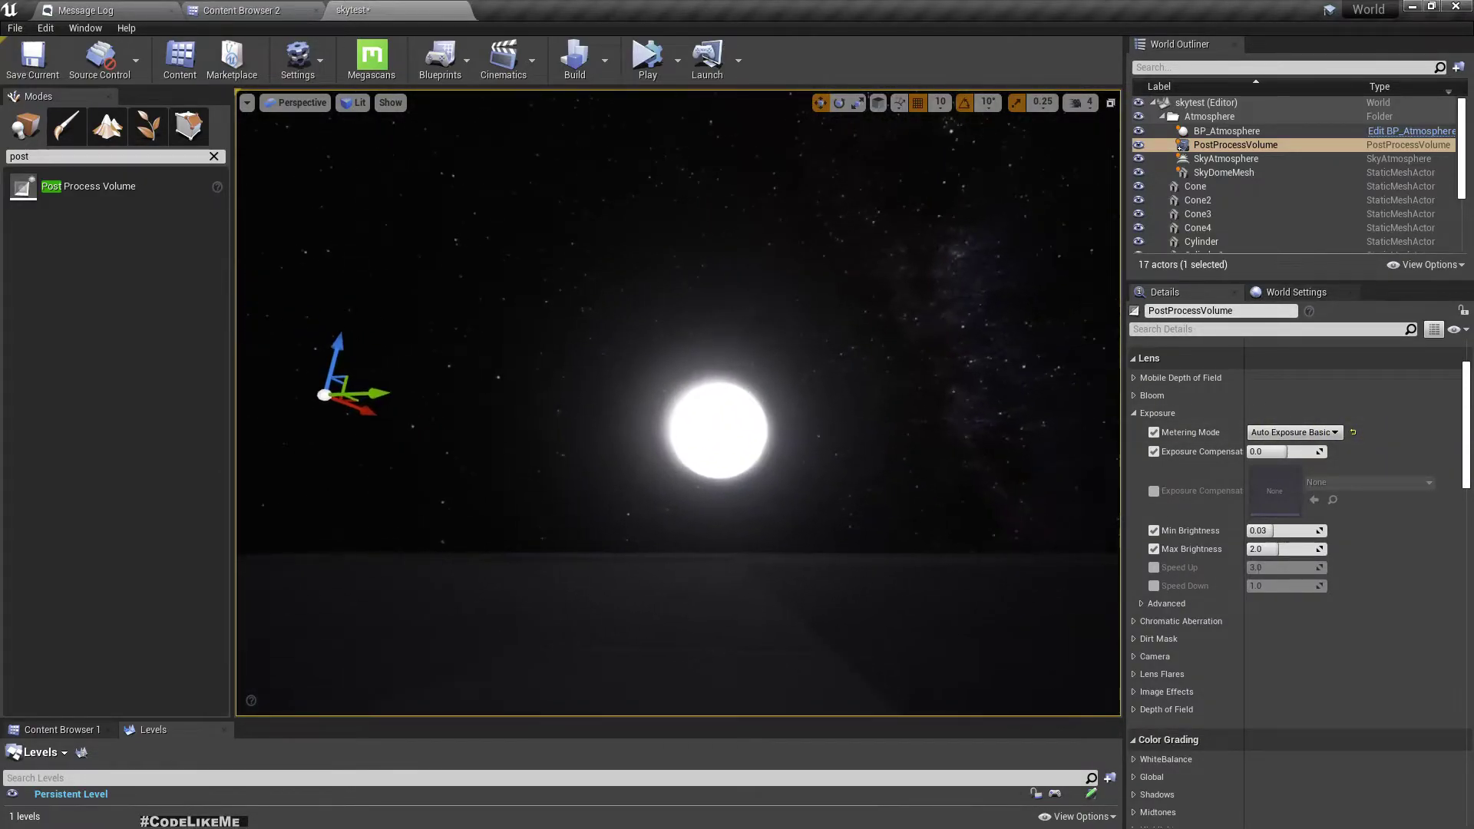
Open the M_Moon material from the moon component of the BP_Atmosphere blueprint and show it over the skytest level
click(1271, 131)
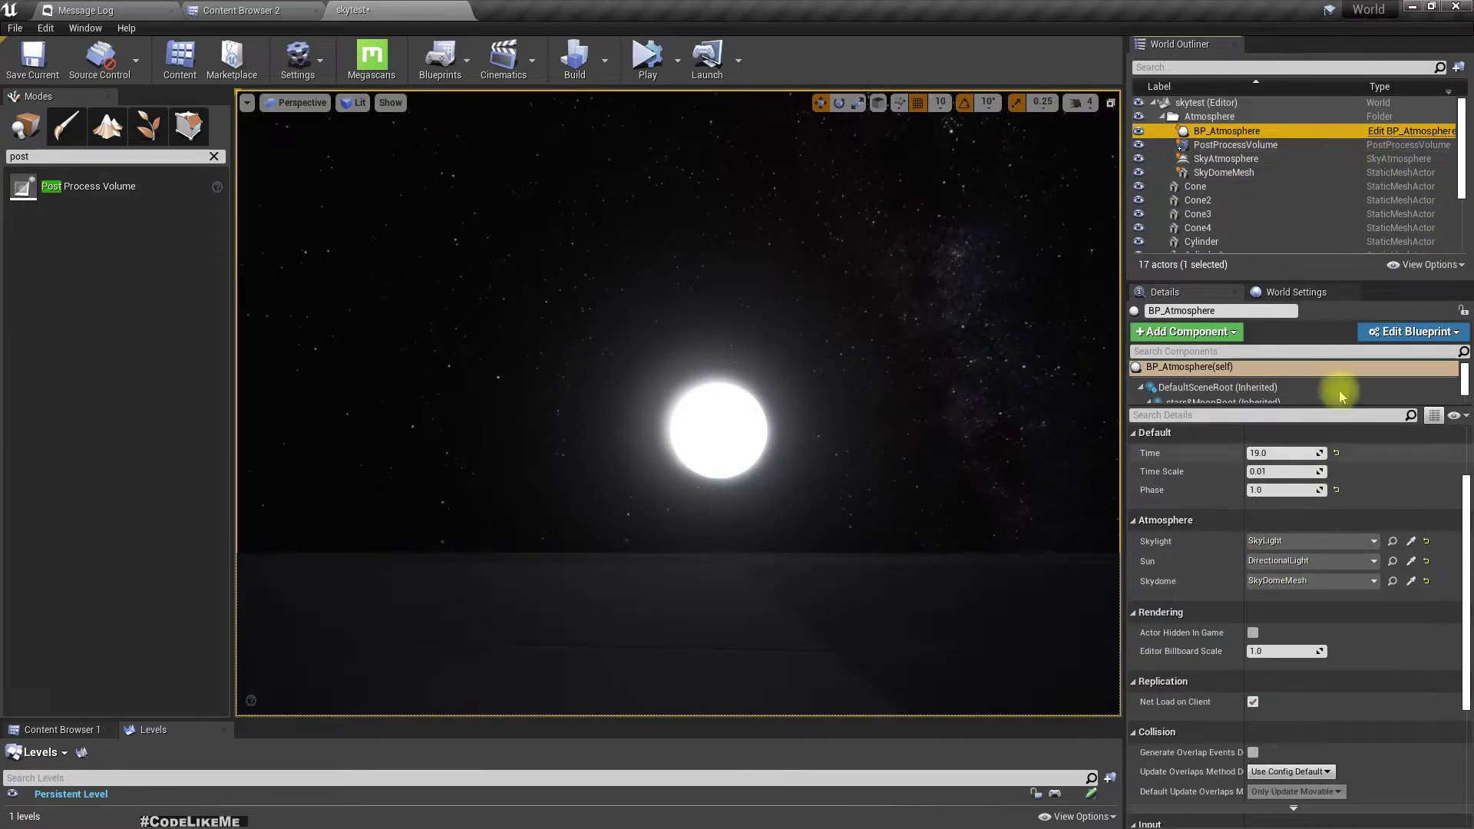
click(1394, 131)
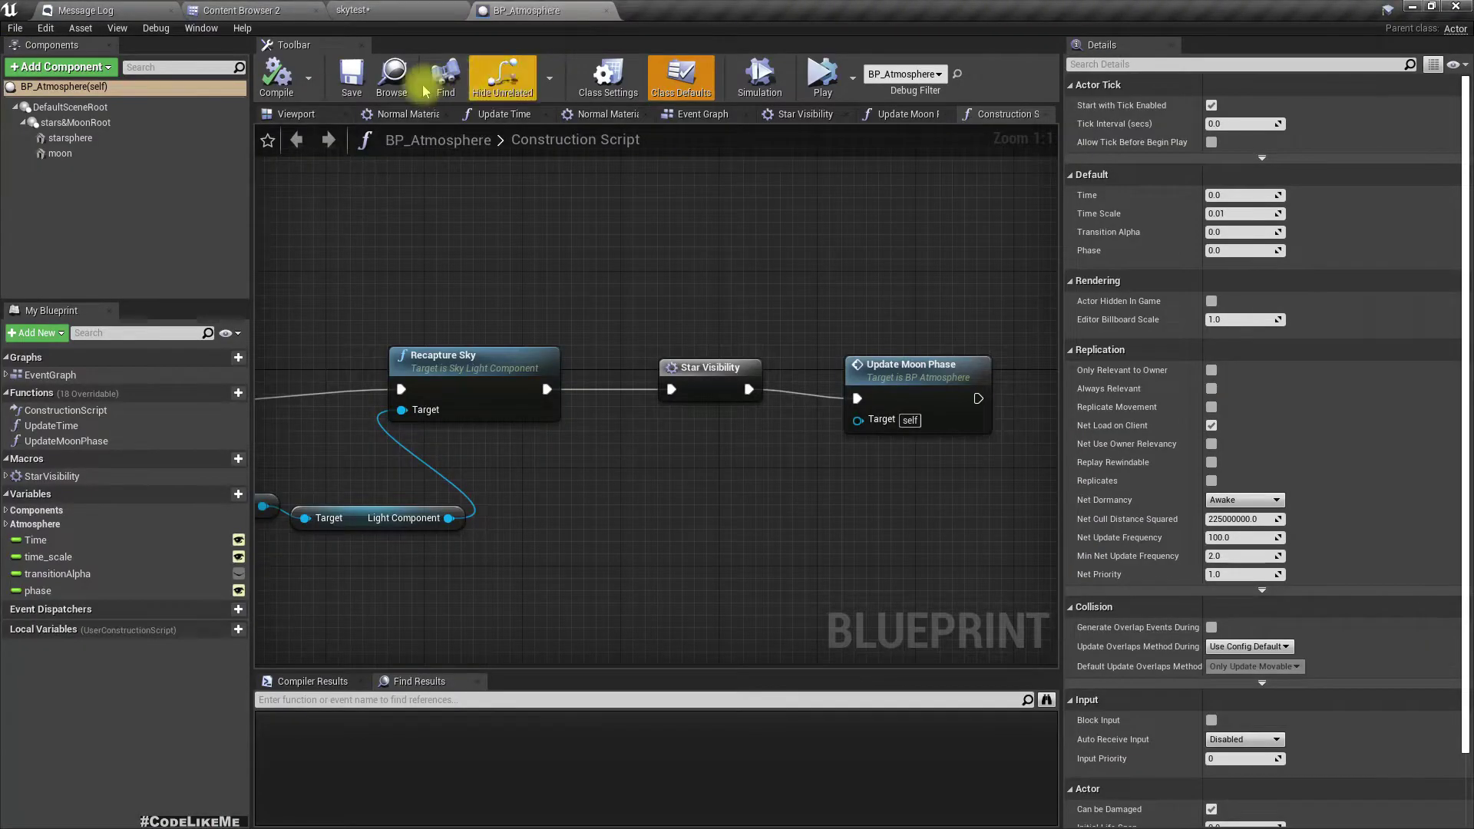
click(376, 8)
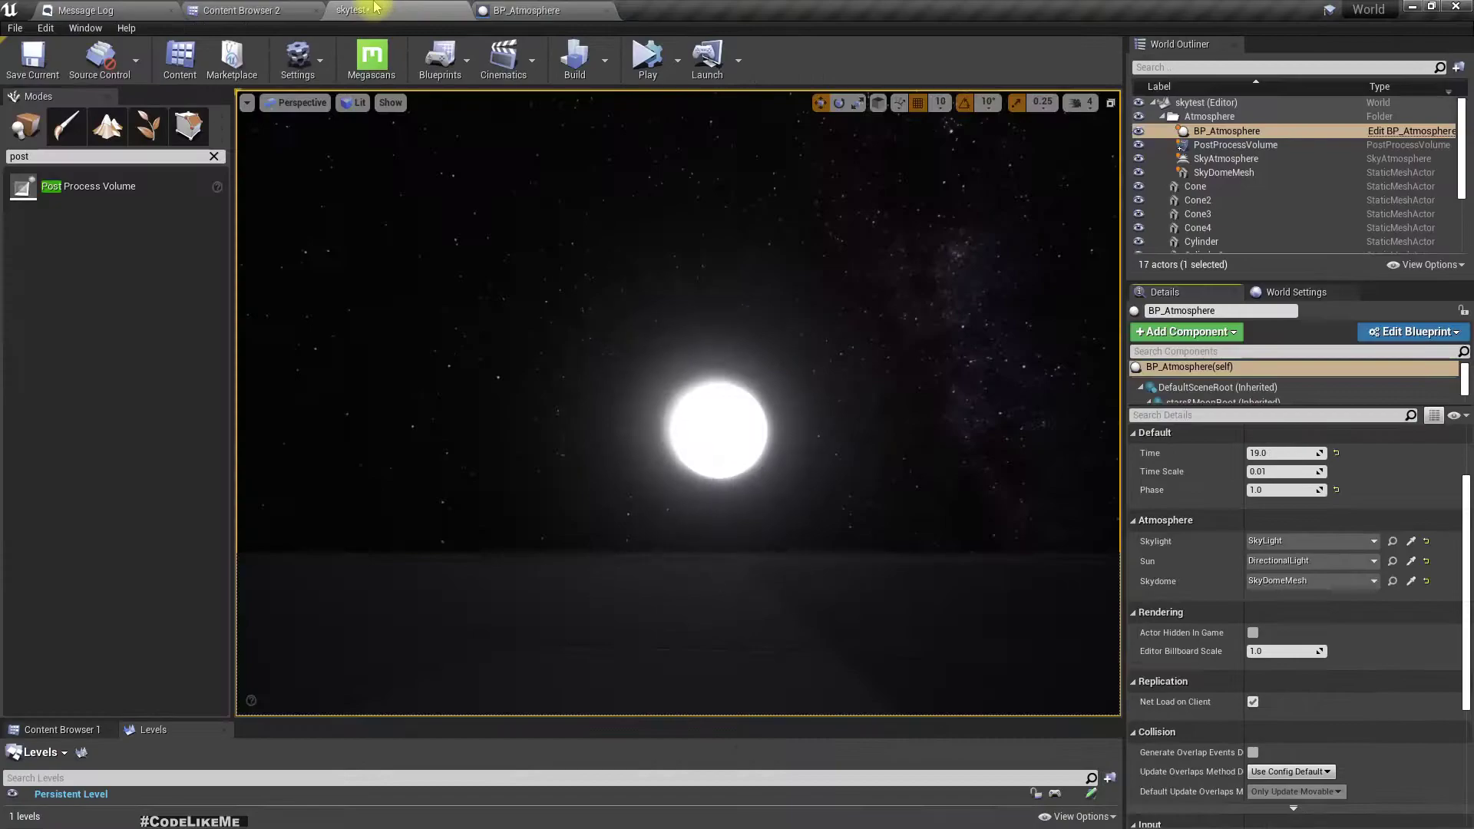
click(576, 9)
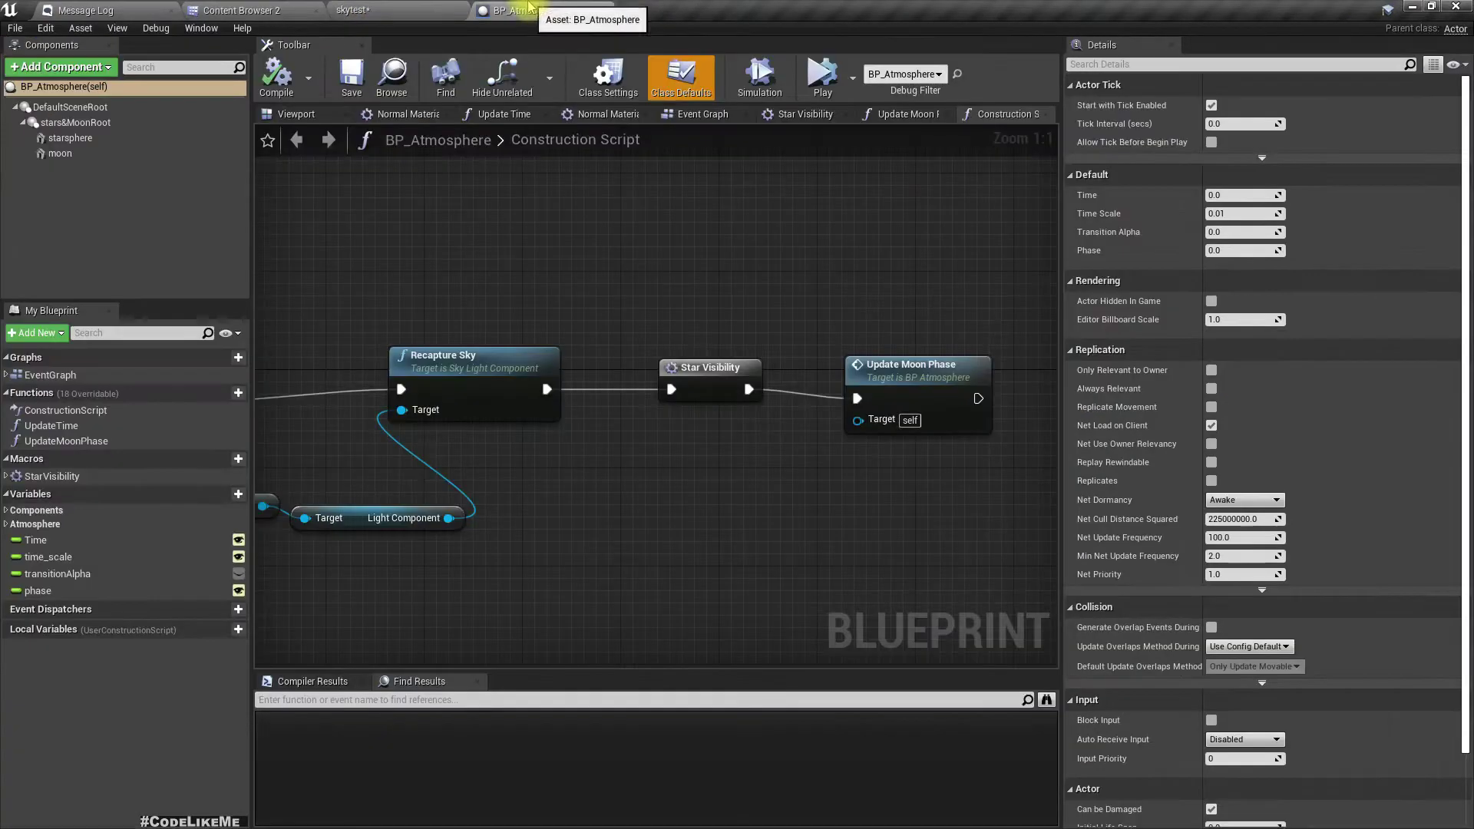
click(60, 154)
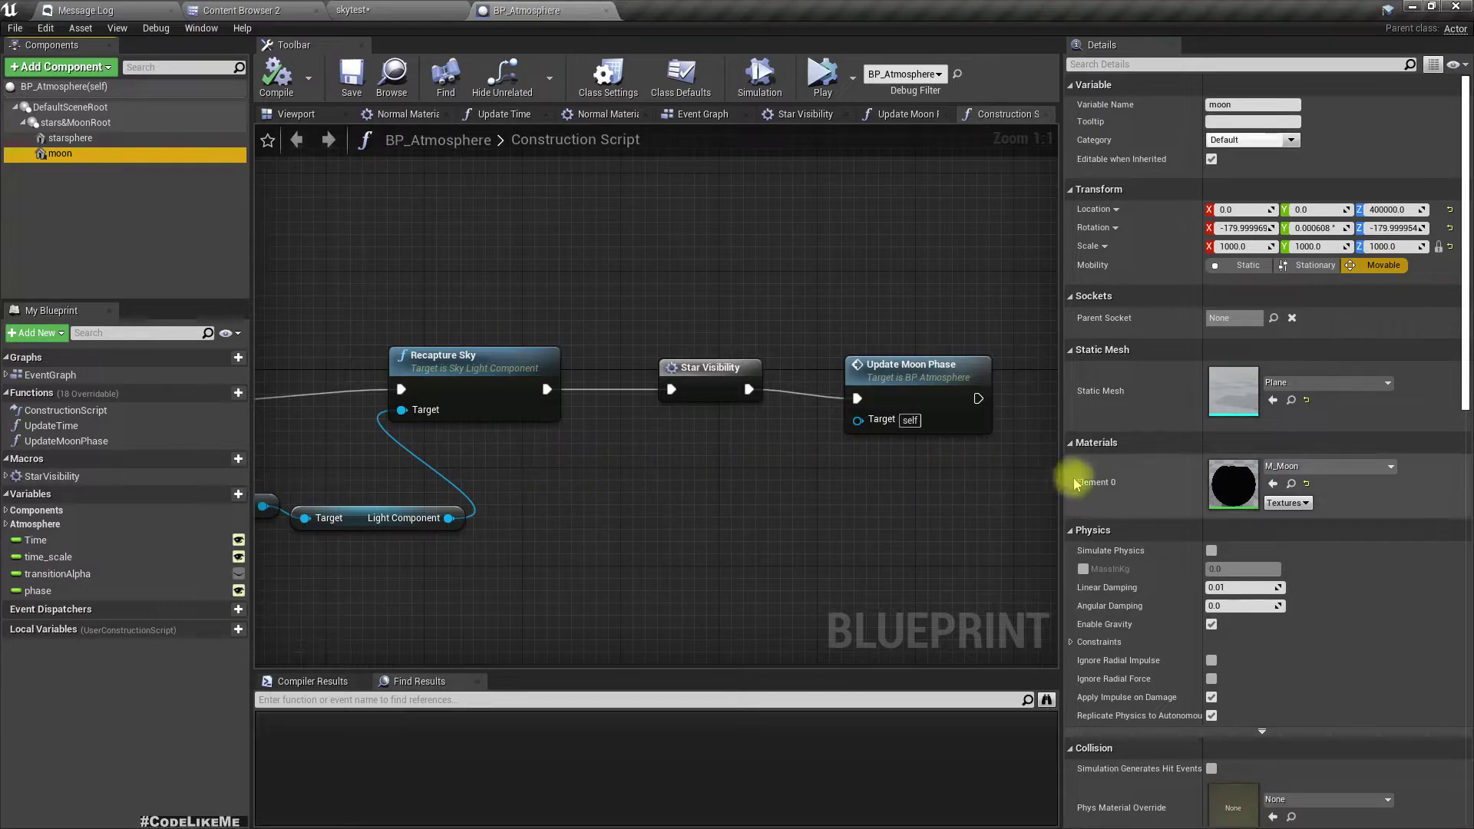
double_click(1233, 487)
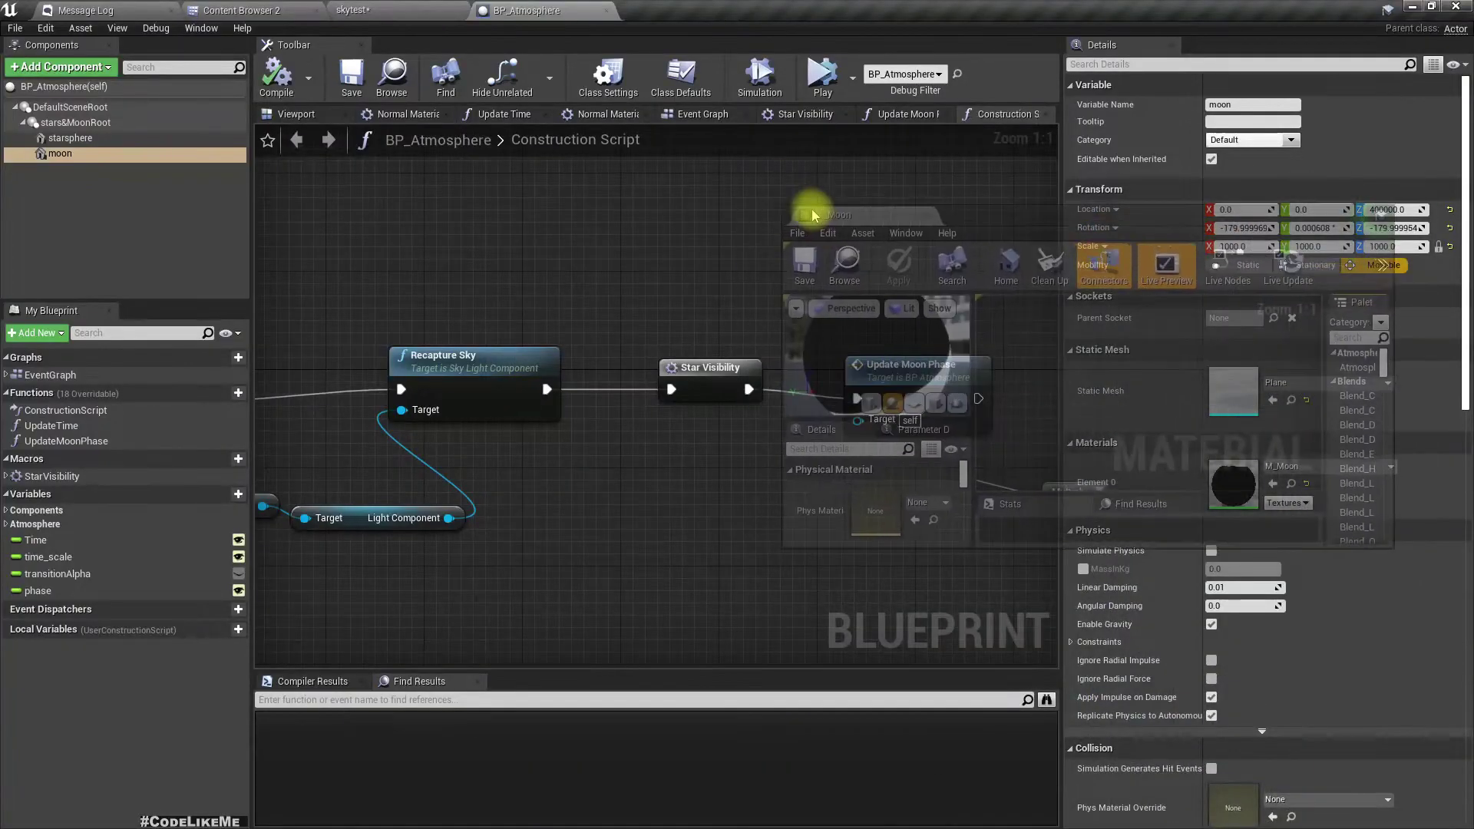
scroll(1151, 451, down, 6)
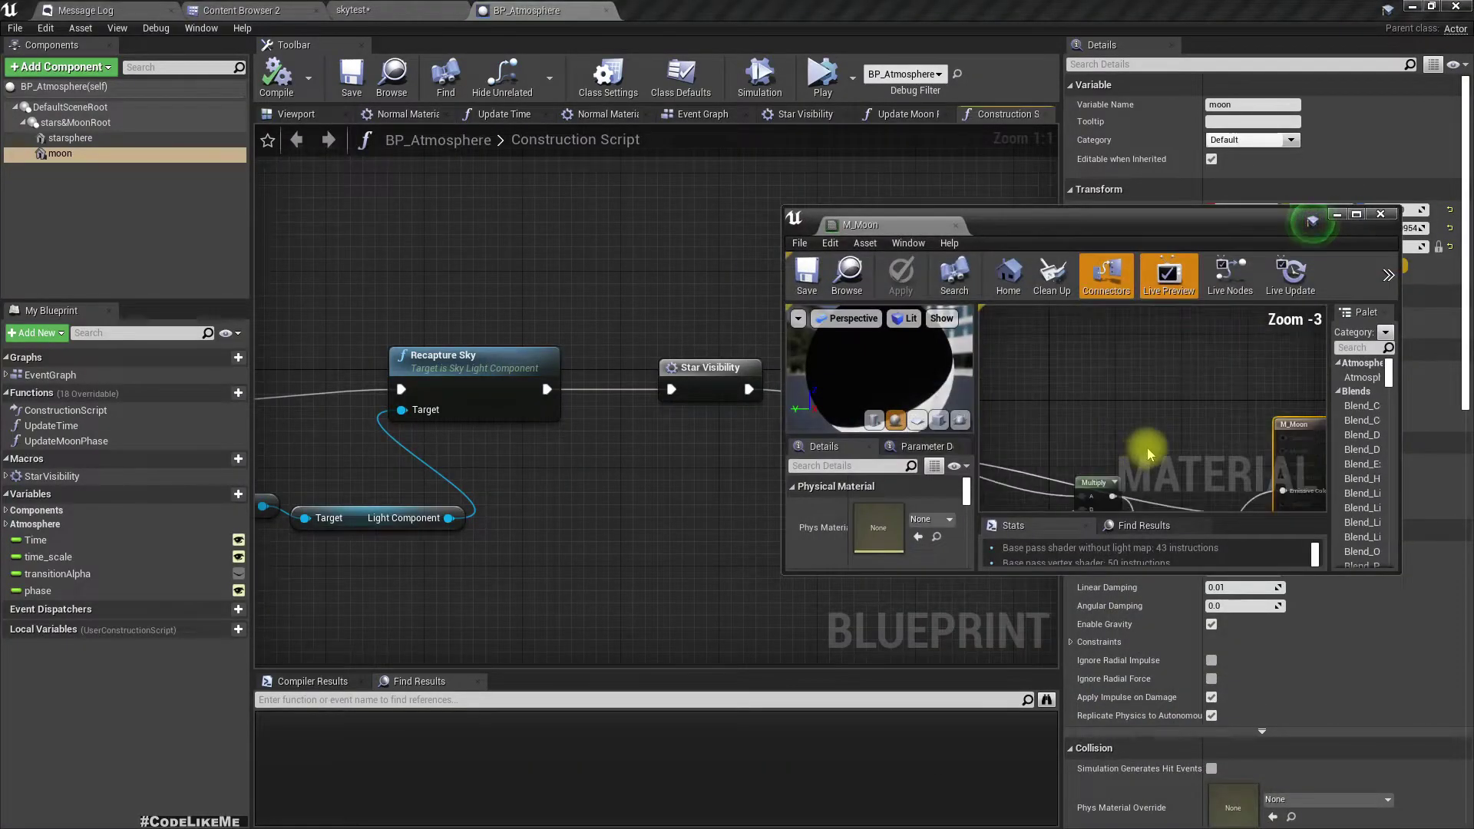
click(354, 10)
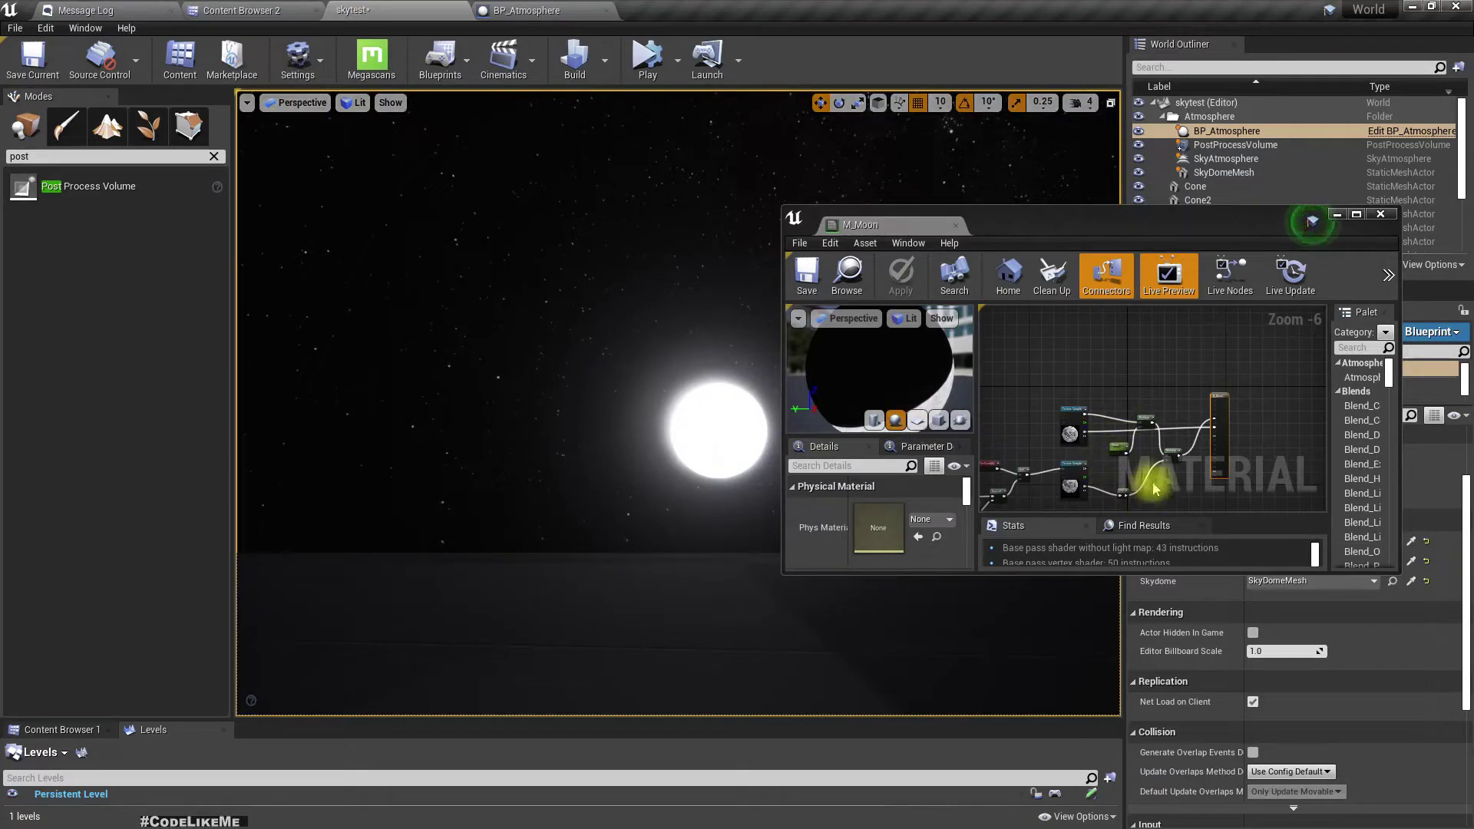
Select the Shine parameter in the M_Moon graph, set its default value to 1.0 and inspect the moon
scroll(1151, 478, up, 6)
right_drag(1081, 391, 1129, 462)
click(1063, 436)
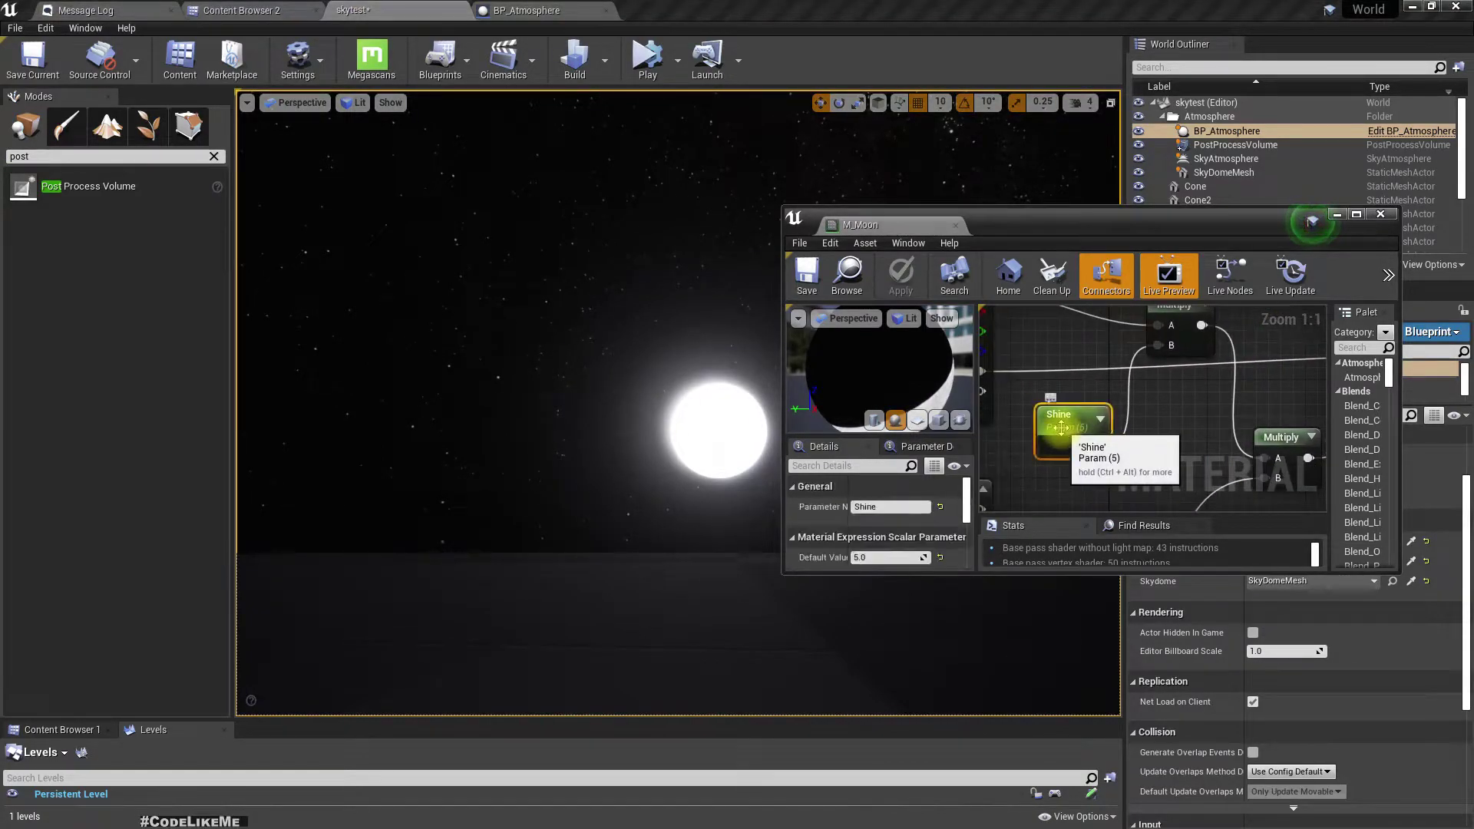
text(1)
key(Return)
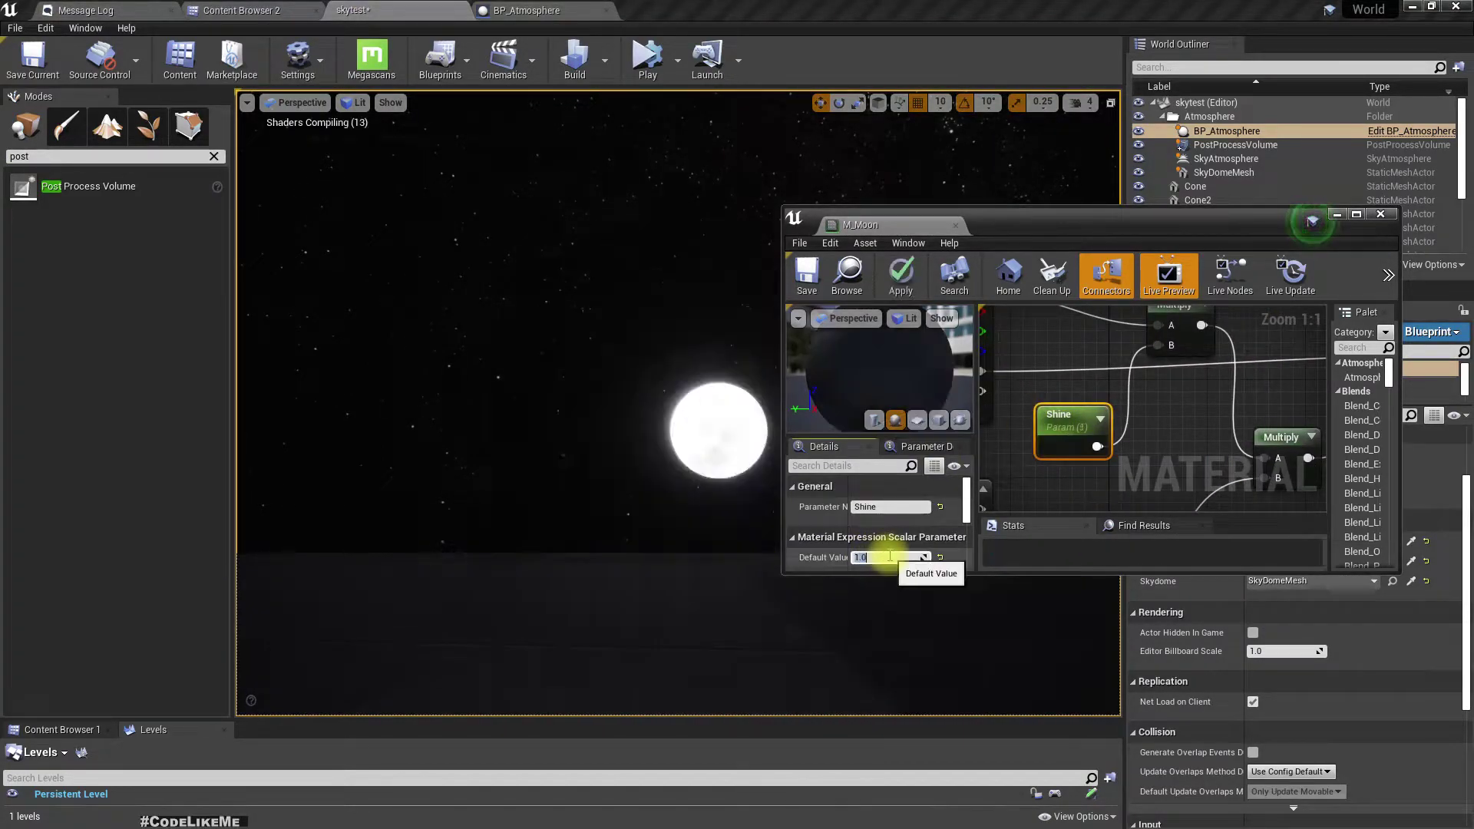
right_drag(767, 499, 860, 506)
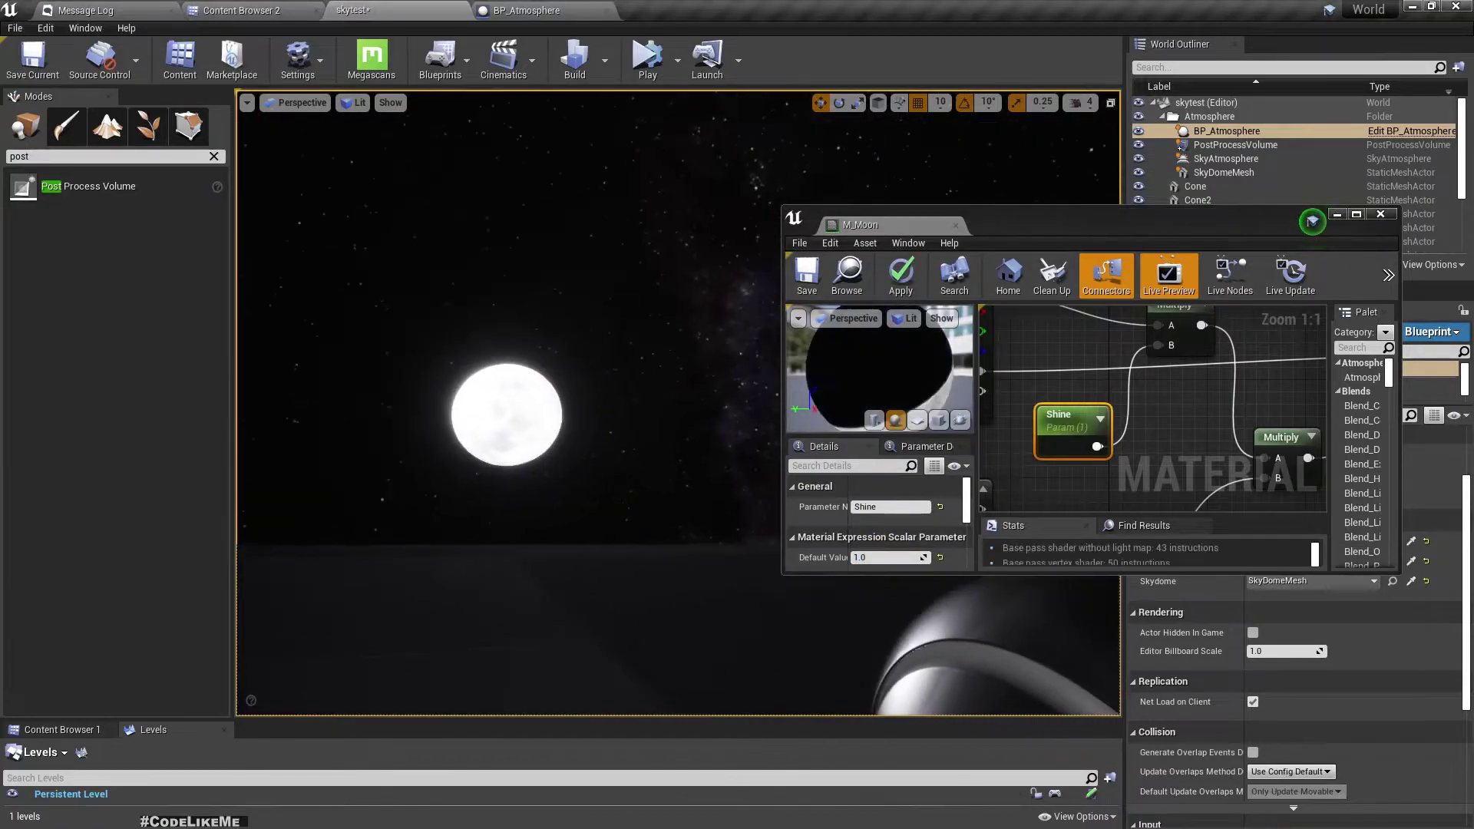
Compare Shine default values of 0.1 and 0.2 on the moon and settle on 0.1
click(889, 558)
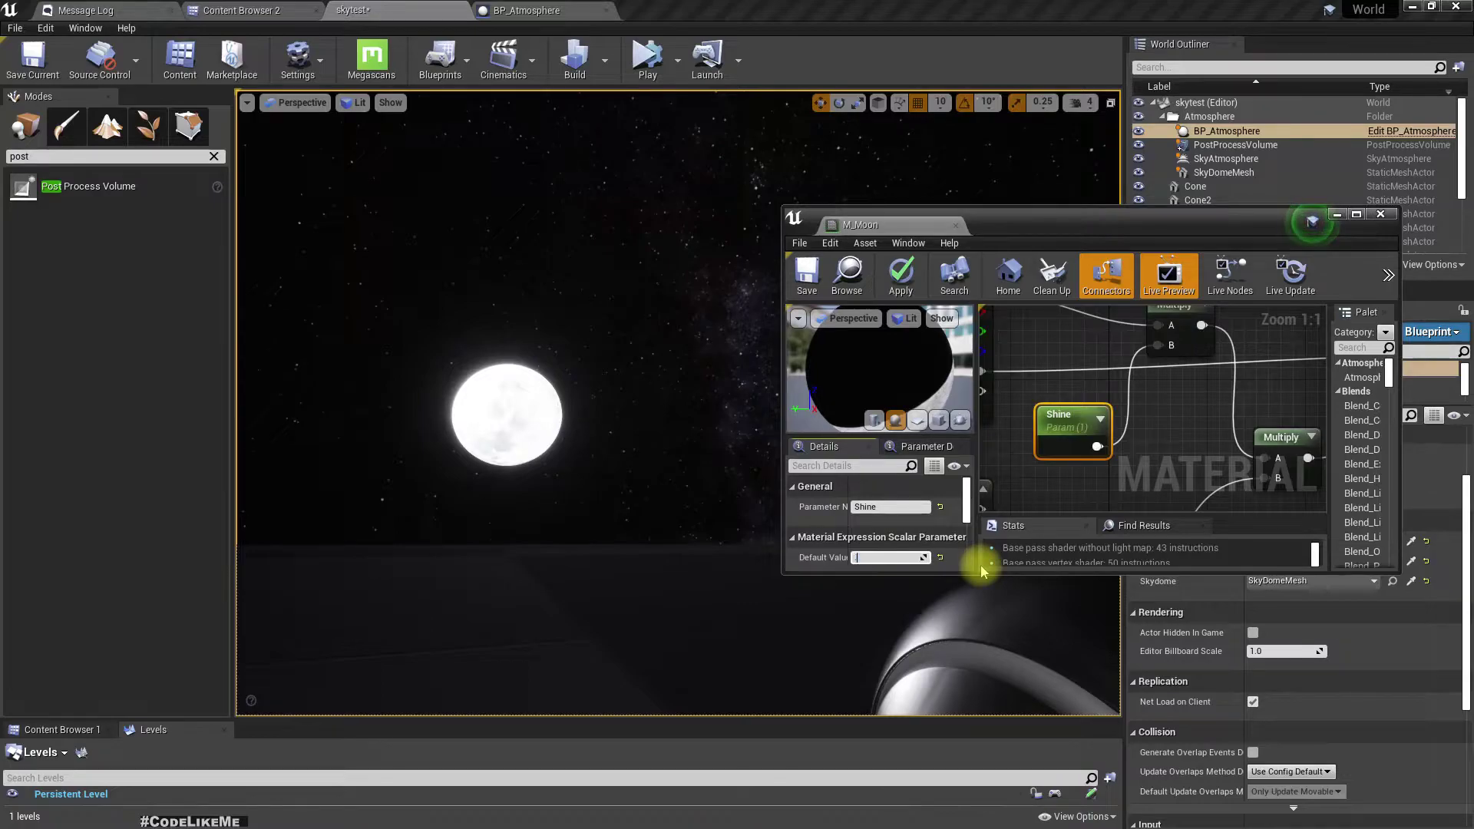
text(.1)
key(Return)
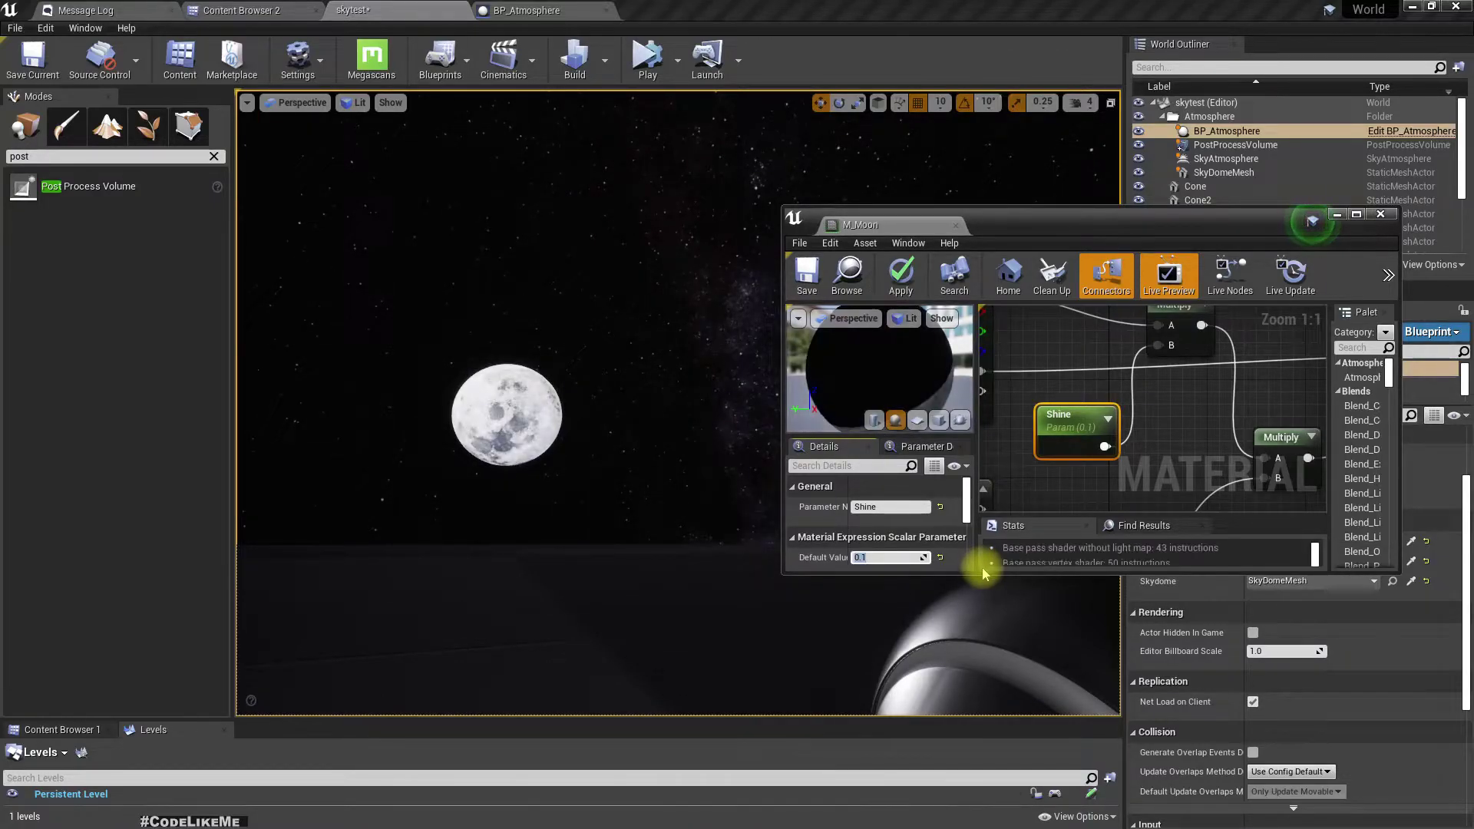
text(0.2)
key(Return)
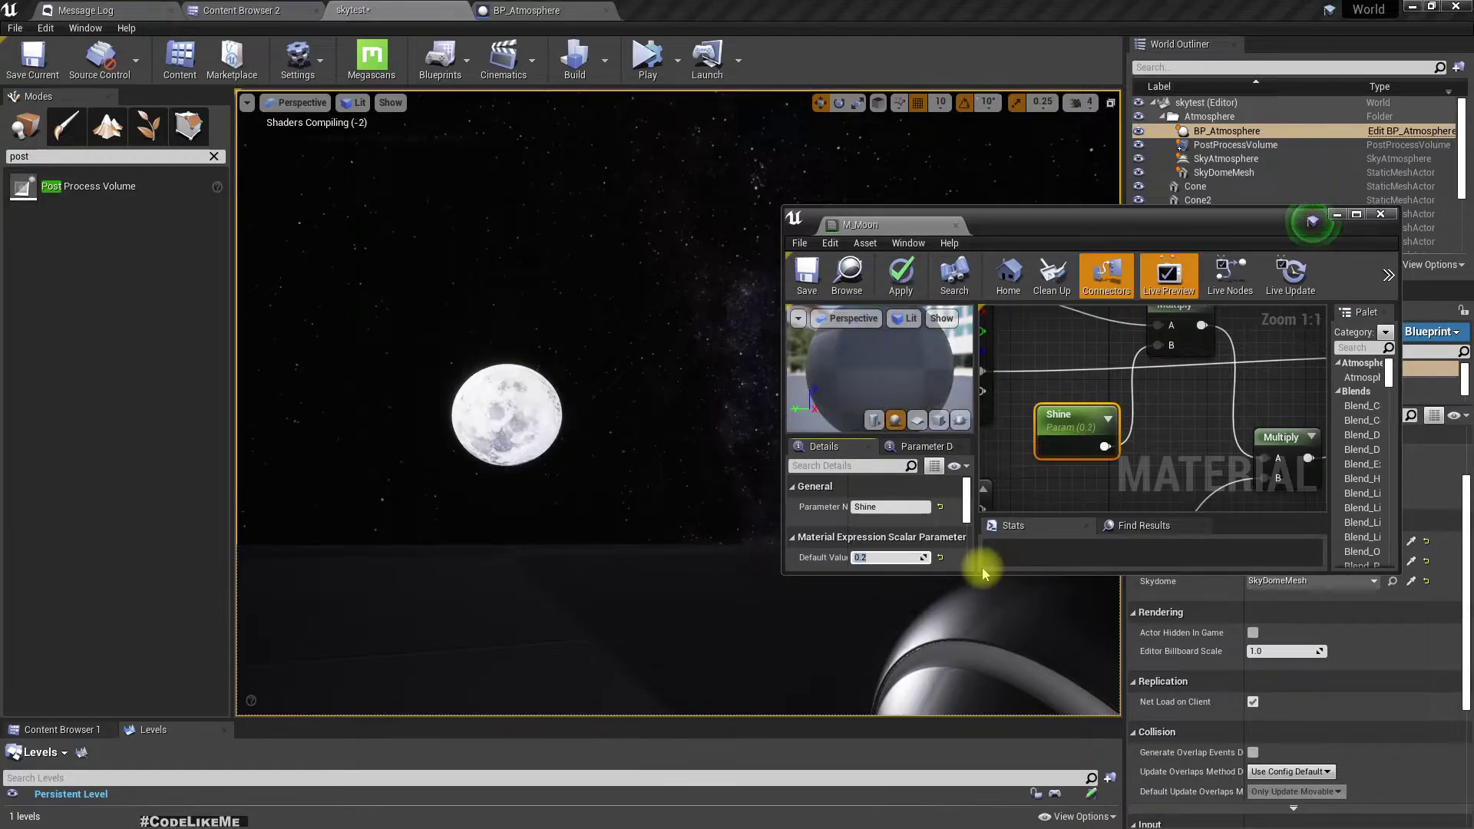
text(0.1)
key(Return)
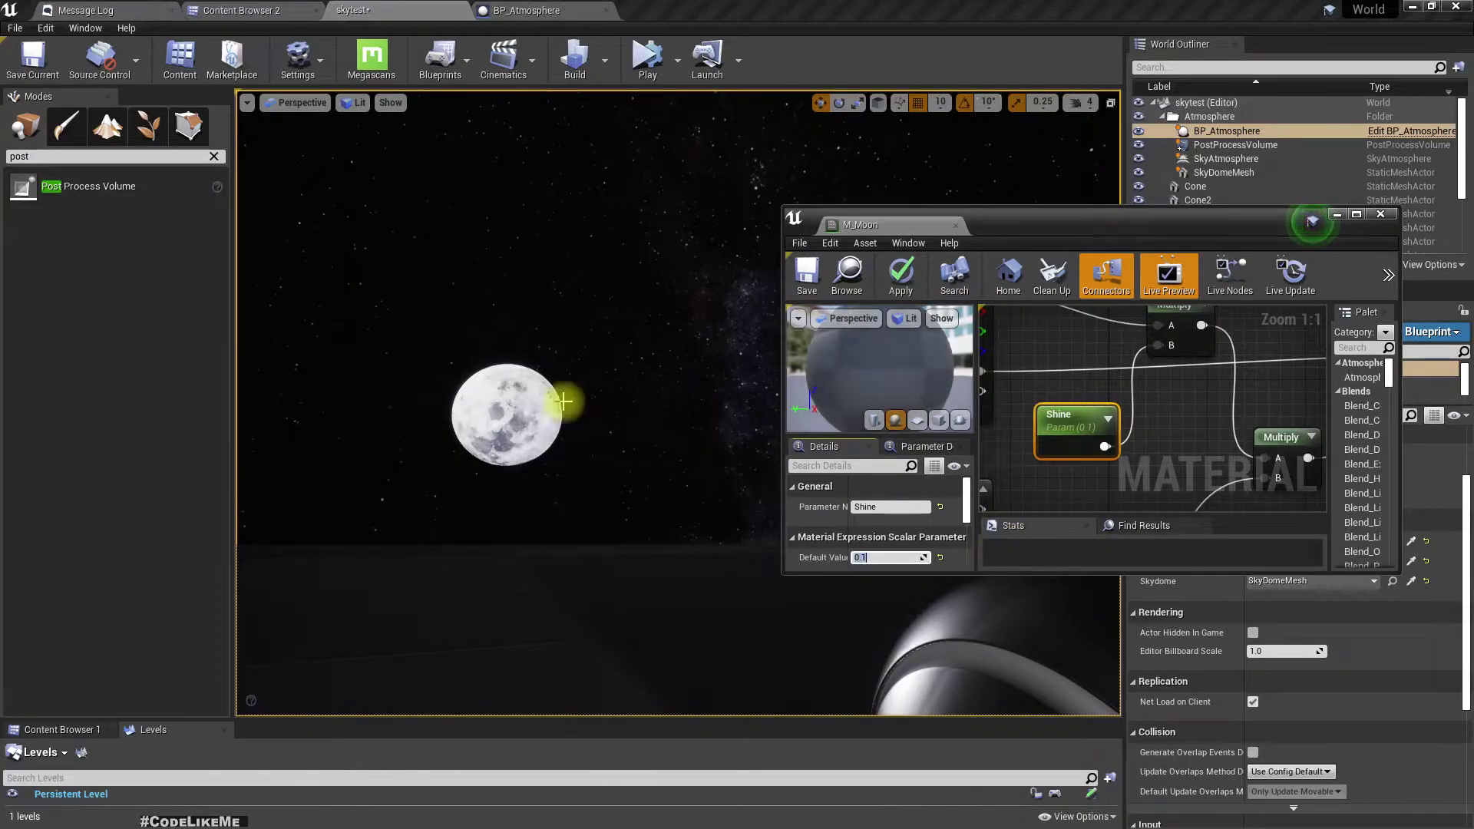
right_drag(268, 295, 289, 313)
Dock the M_Moon editor with the other open editors and inspect the moon and stars in the level full screen
drag(893, 233, 829, 12)
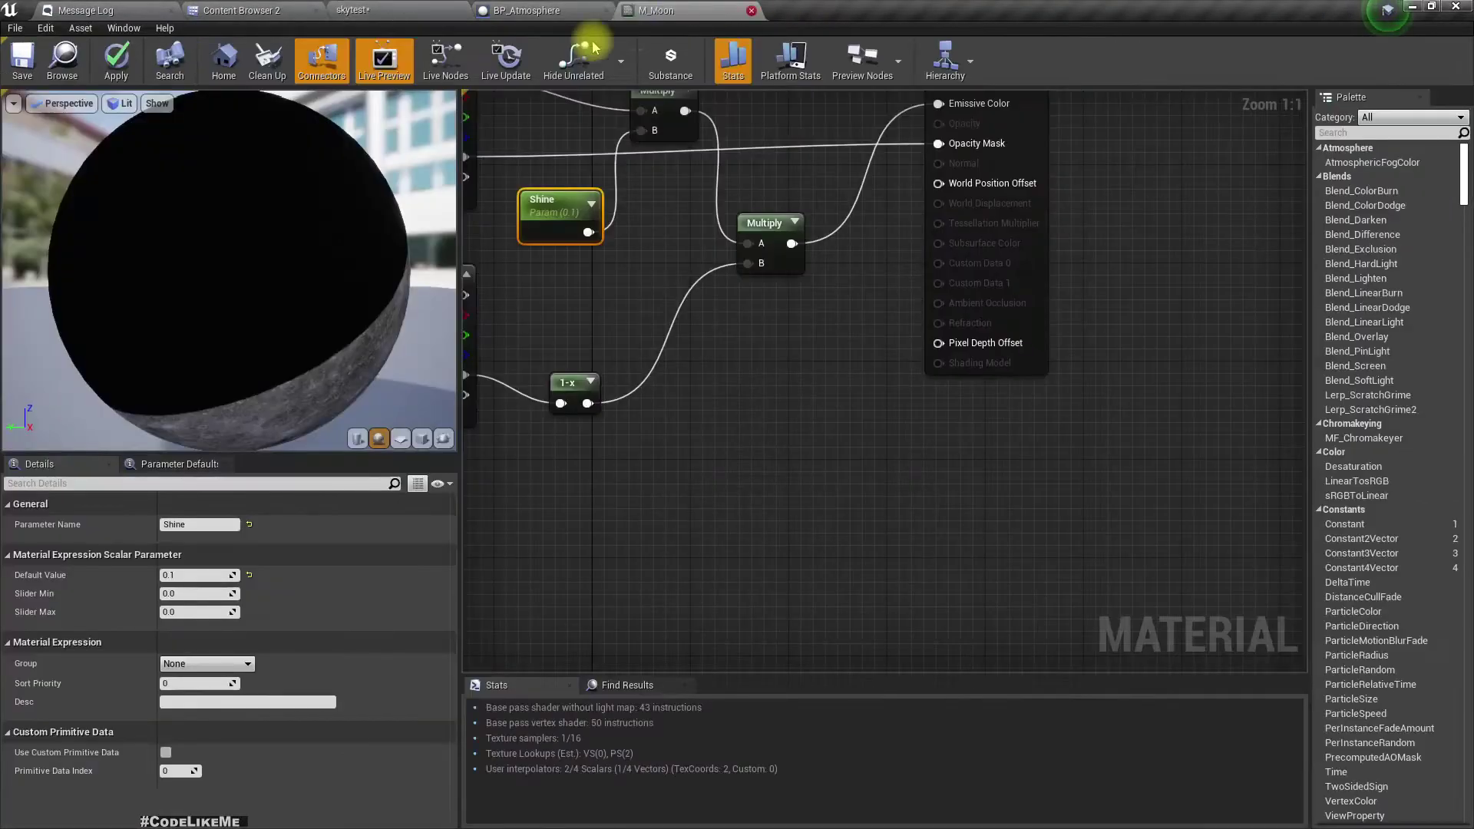
click(427, 4)
right_drag(700, 541, 585, 523)
key(F11)
right_drag(622, 630, 613, 577)
key(a)
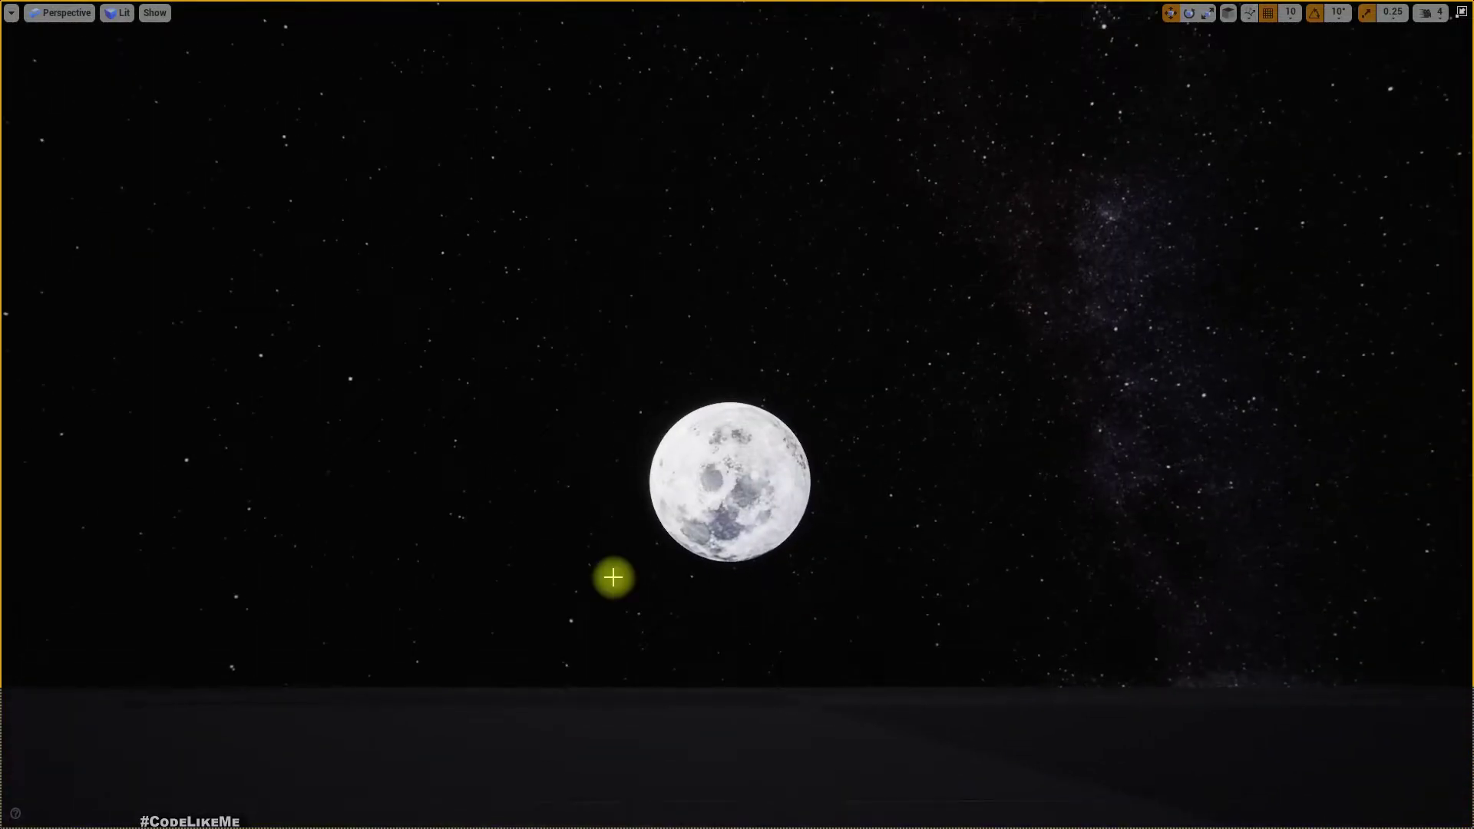
Set the BP_Atmosphere time to 10.0 and look over the objects in daylight
key(F11)
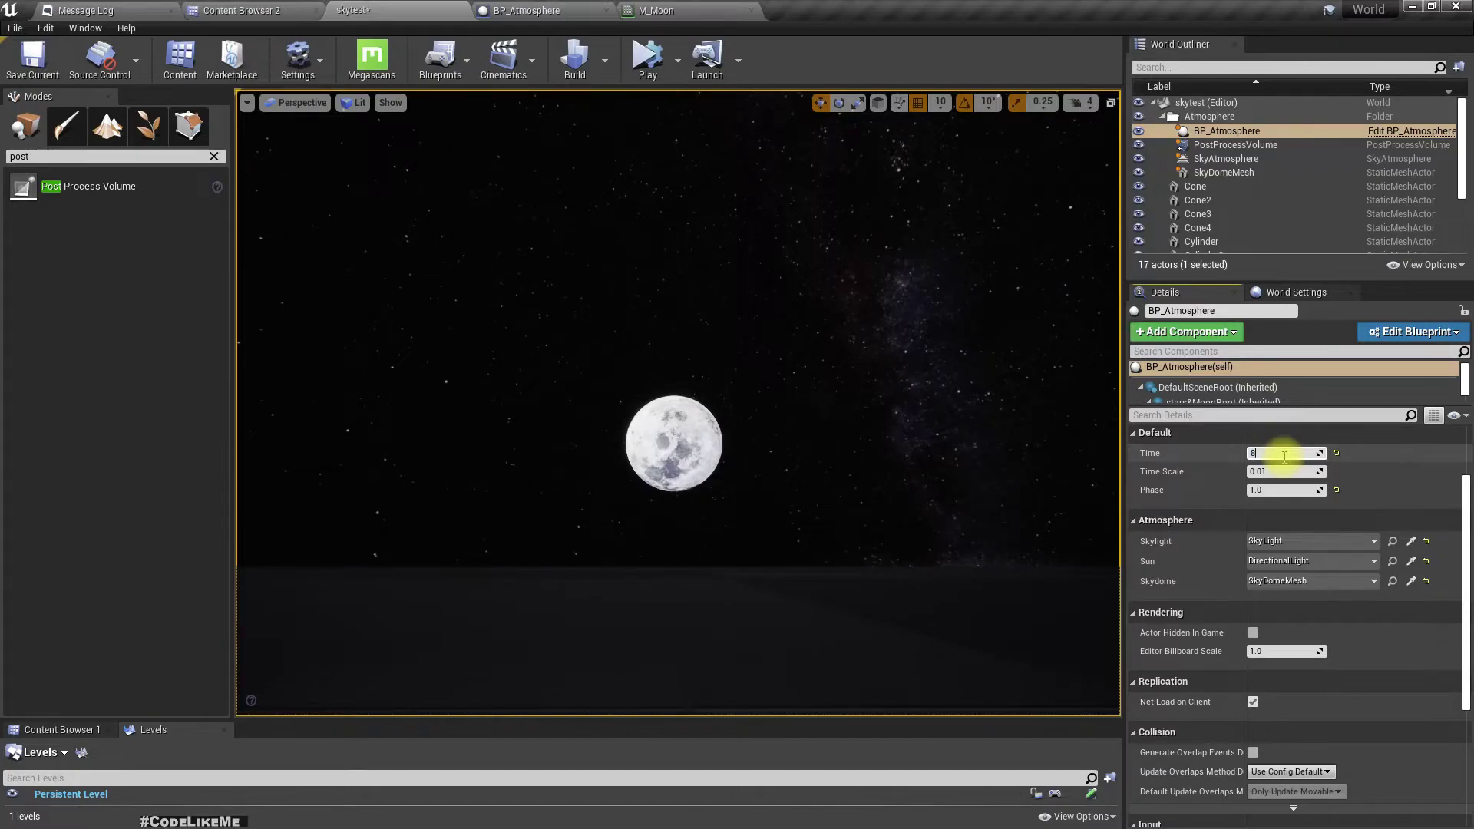
key(Return)
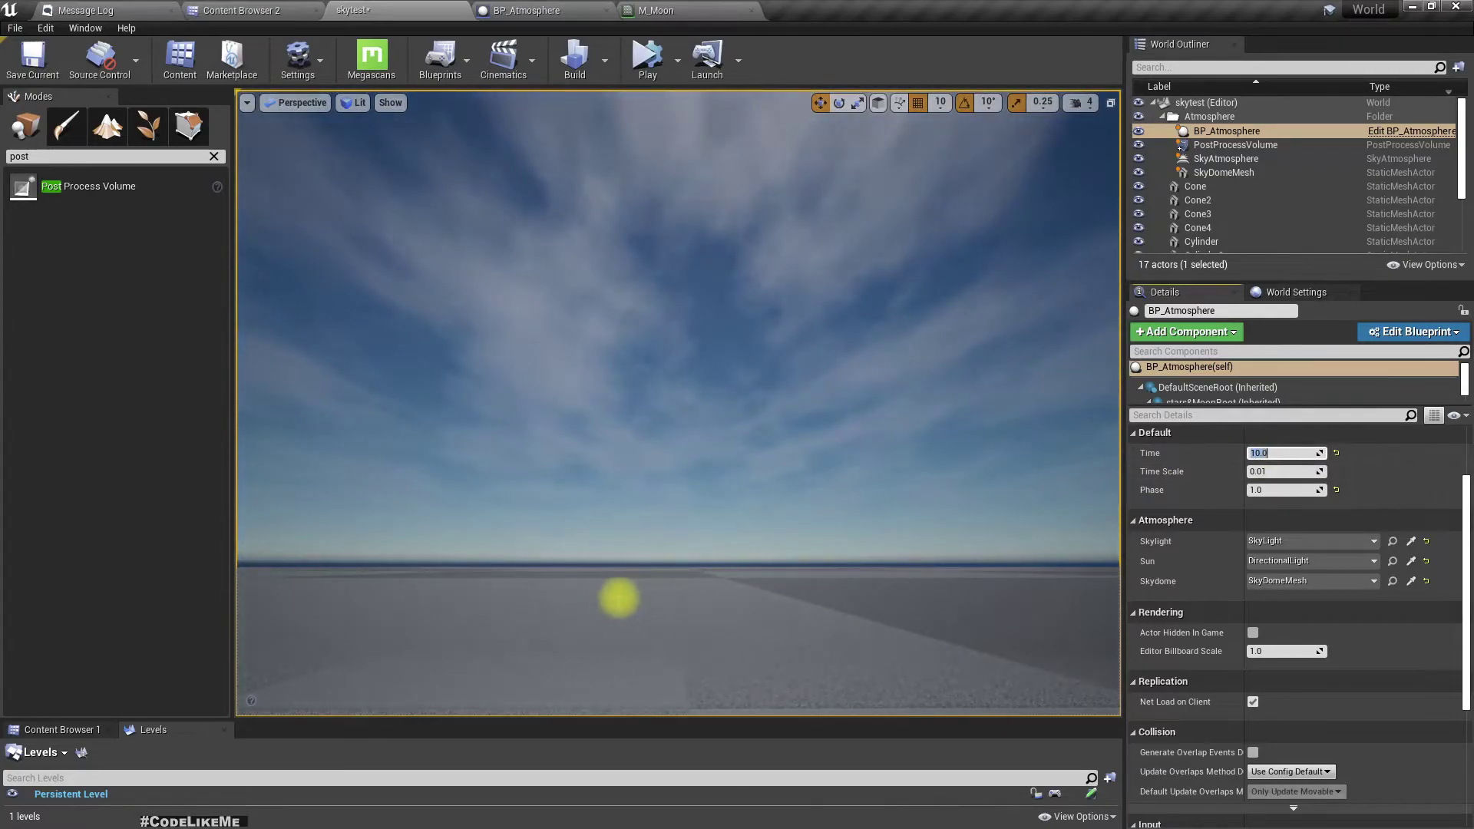
mouse_move(619, 599)
right_down()
mouse_move(445, 653)
mouse_move(330, 660)
mouse_move(522, 662)
mouse_move(361, 665)
mouse_move(423, 664)
mouse_move(607, 597)
right_up()
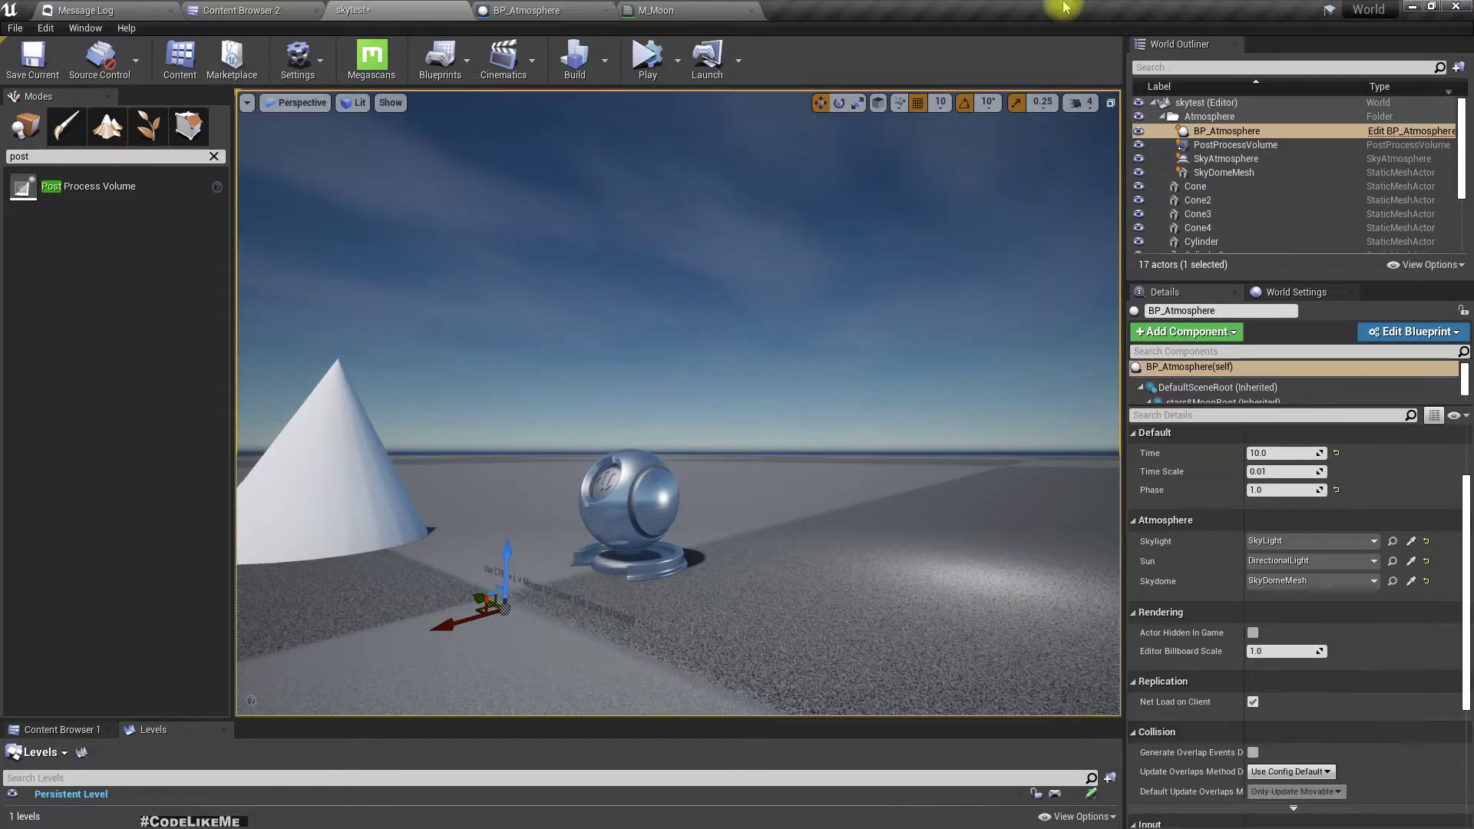
Set the post process volume's Metering Mode to Auto Exposure Histogram and inspect the daytime scene around the cones and sphere
click(1235, 145)
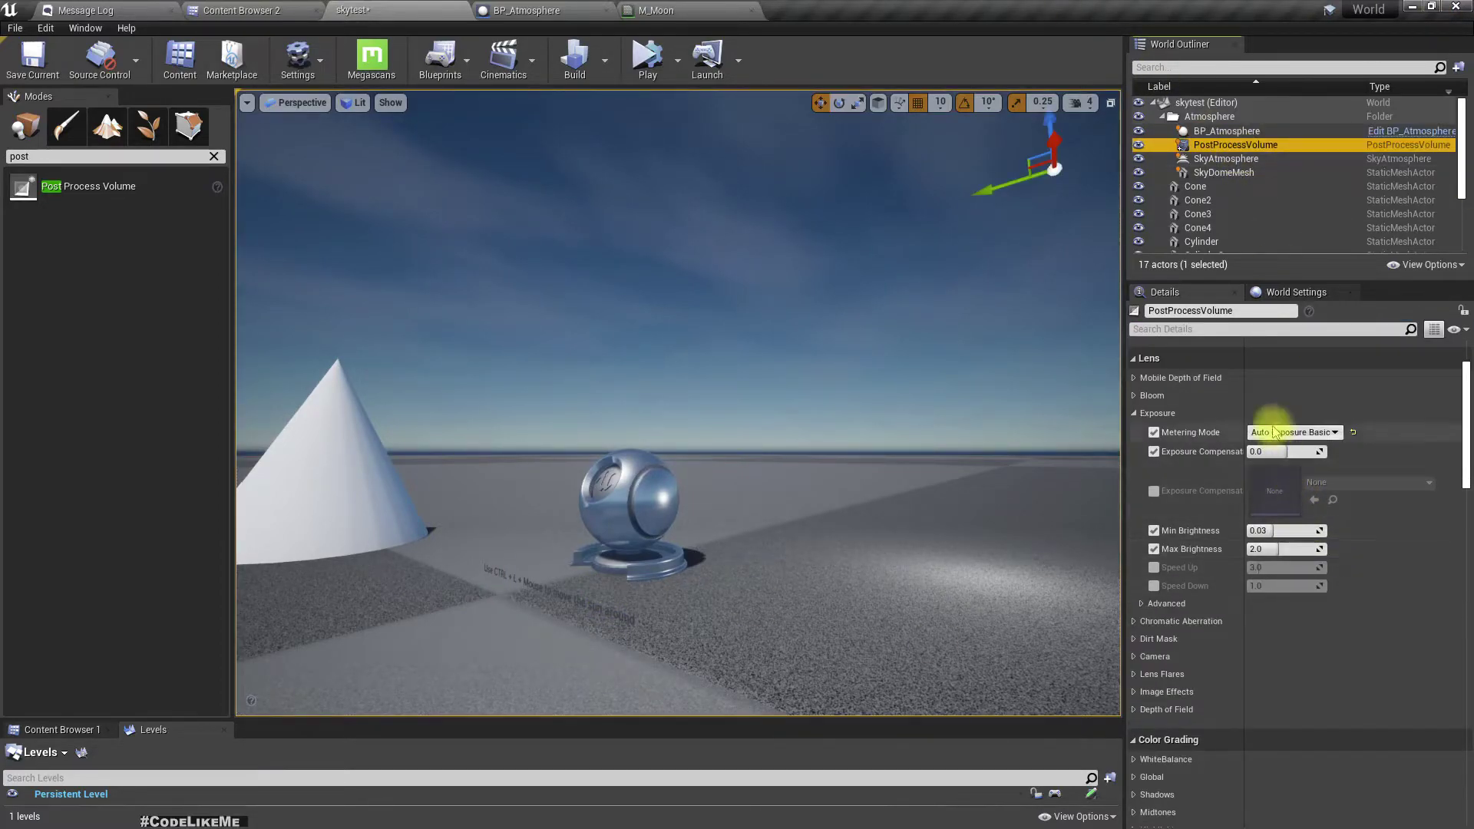
click(1295, 433)
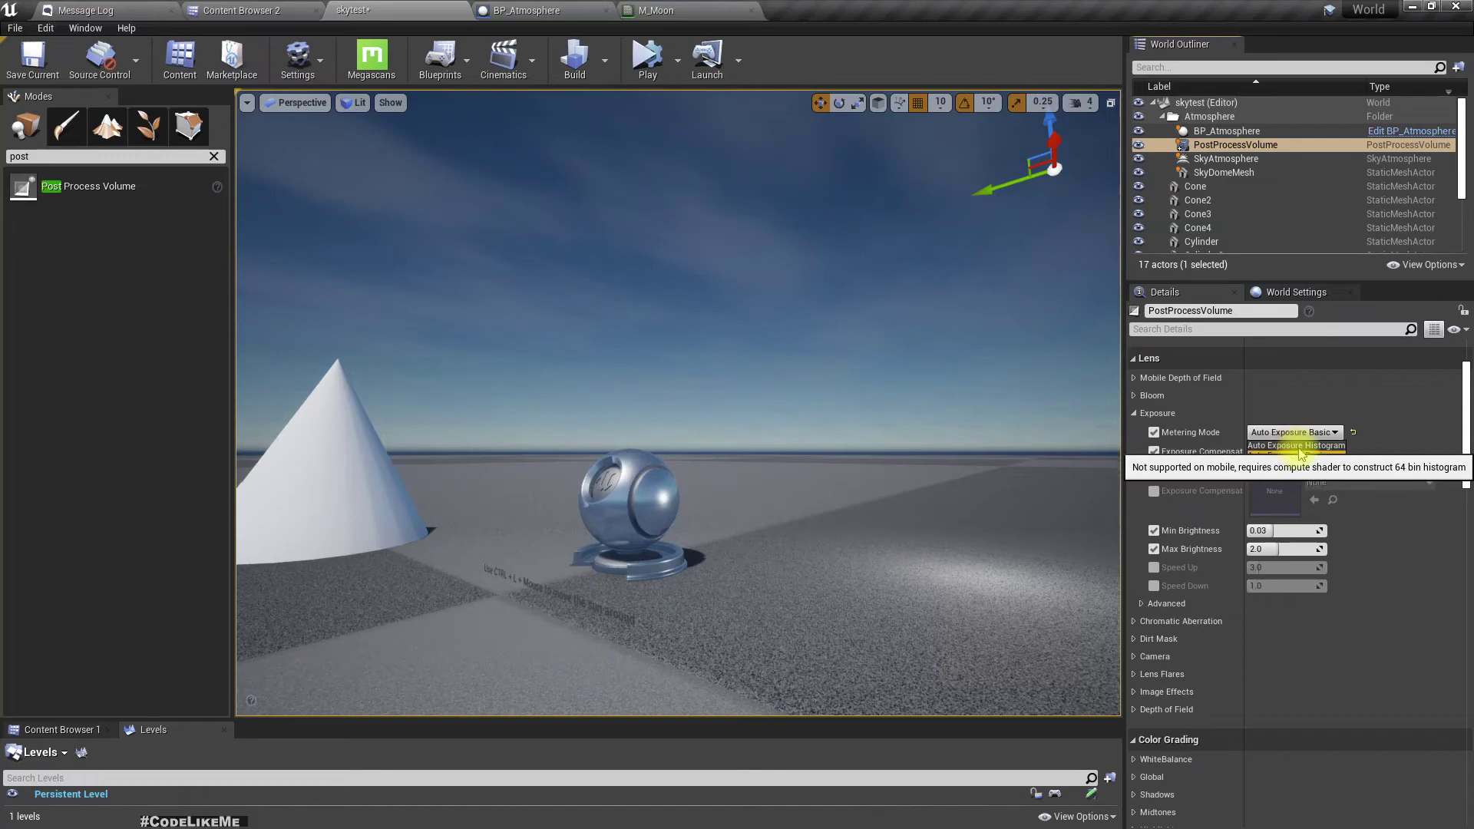
click(1296, 447)
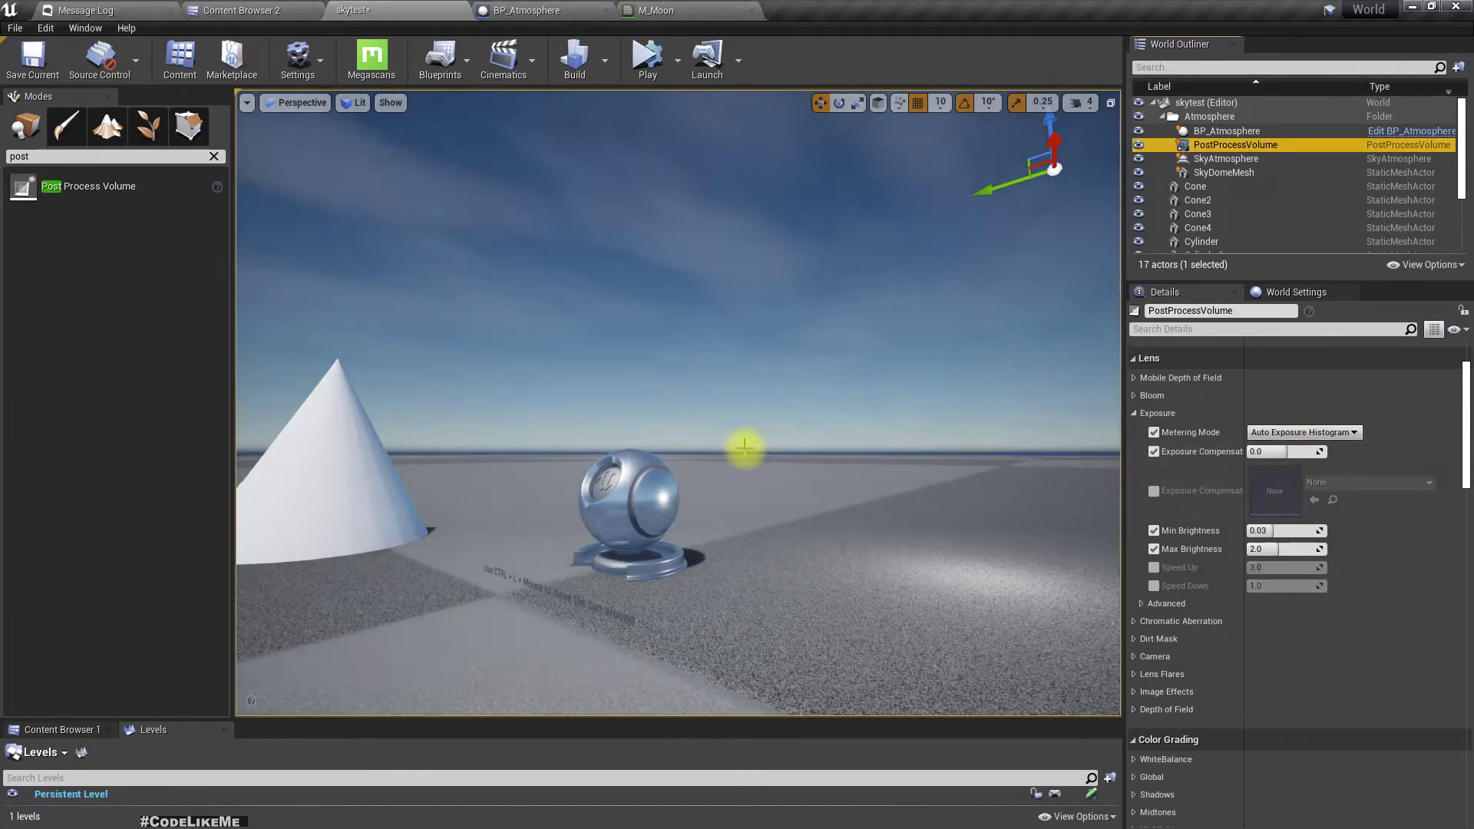
drag(744, 451, 744, 448)
right_drag(744, 448, 614, 444)
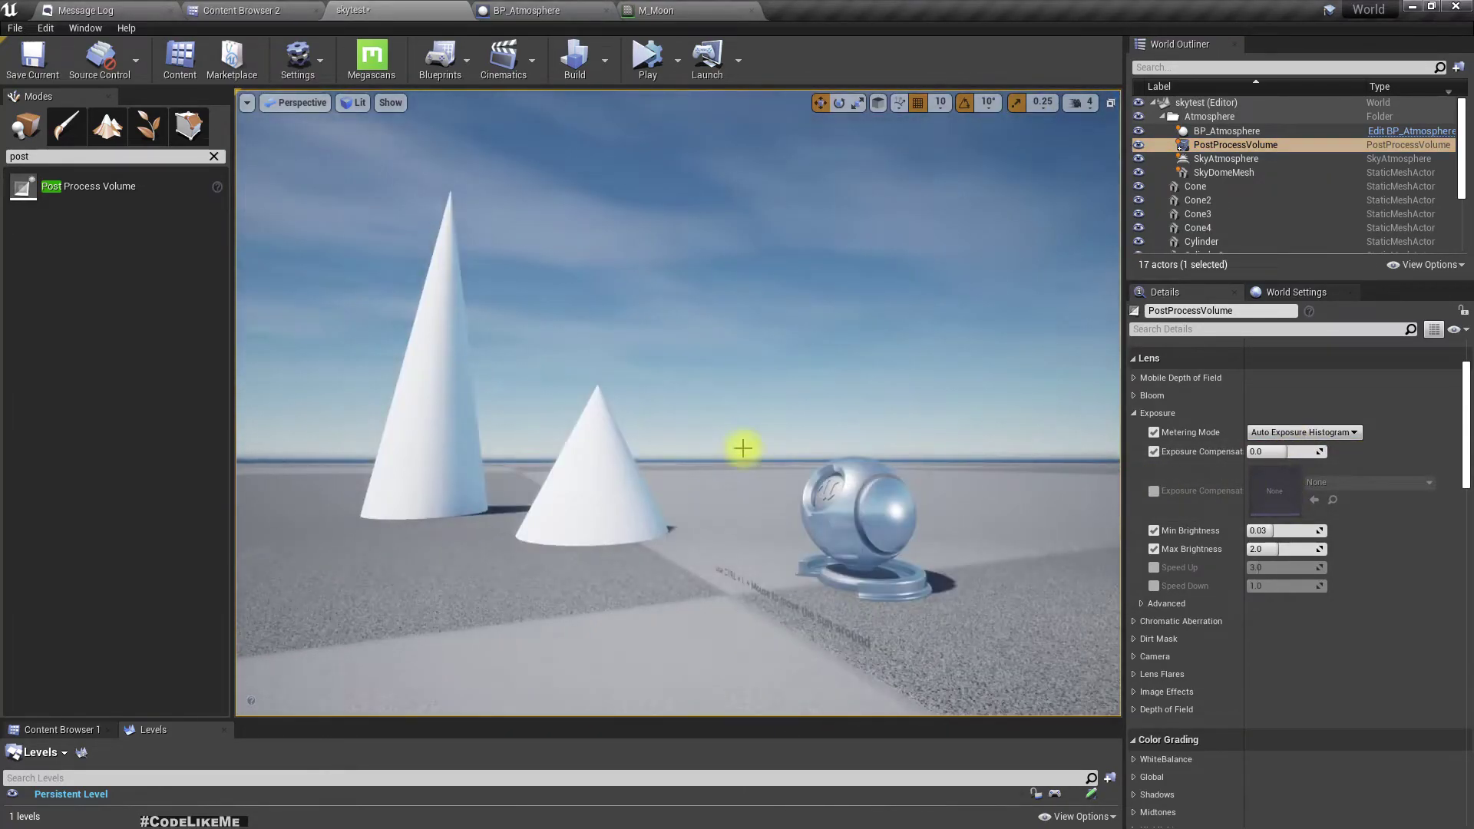
drag(743, 448, 615, 453)
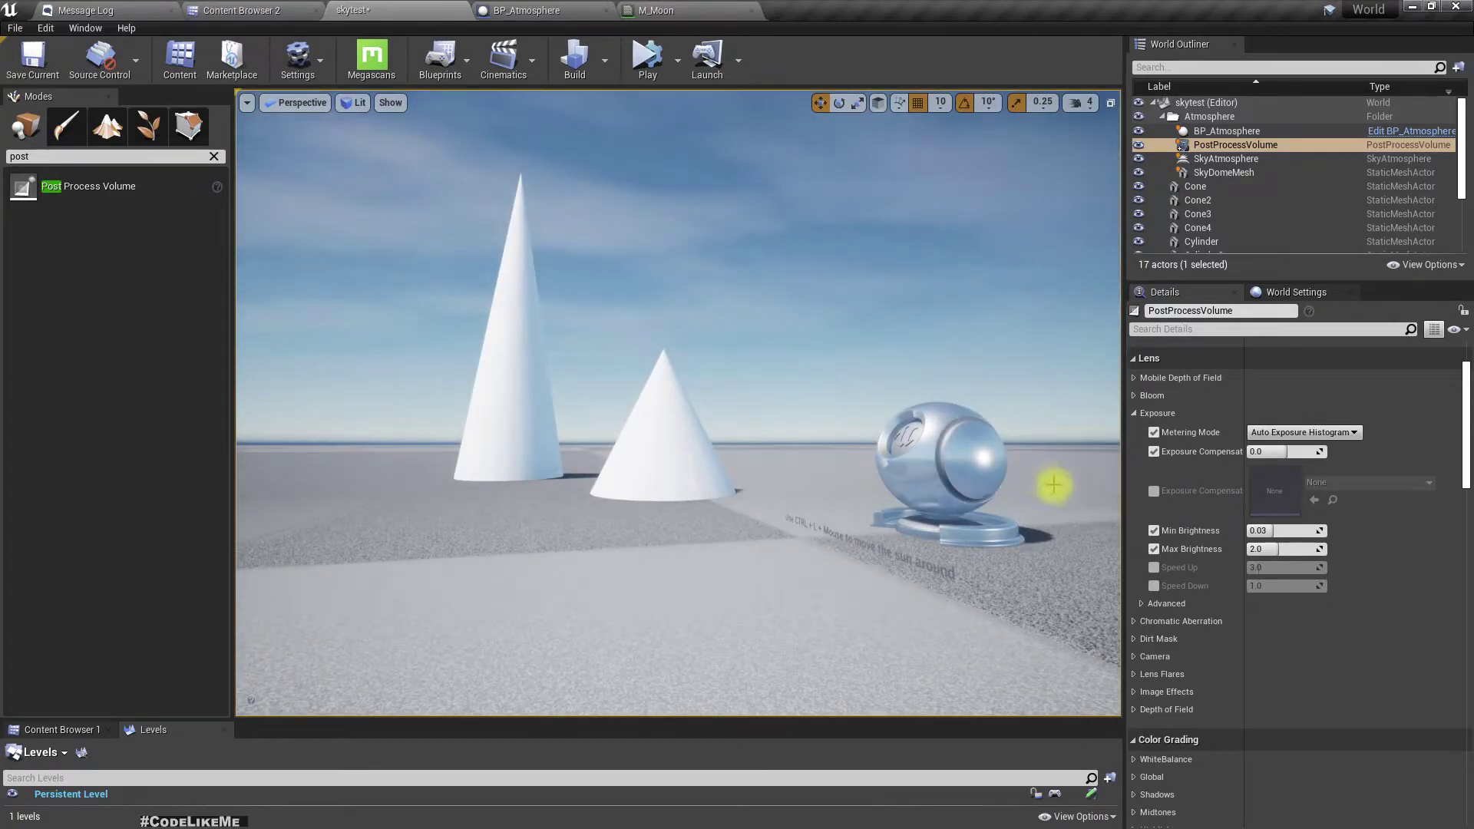
drag(621, 573, 668, 570)
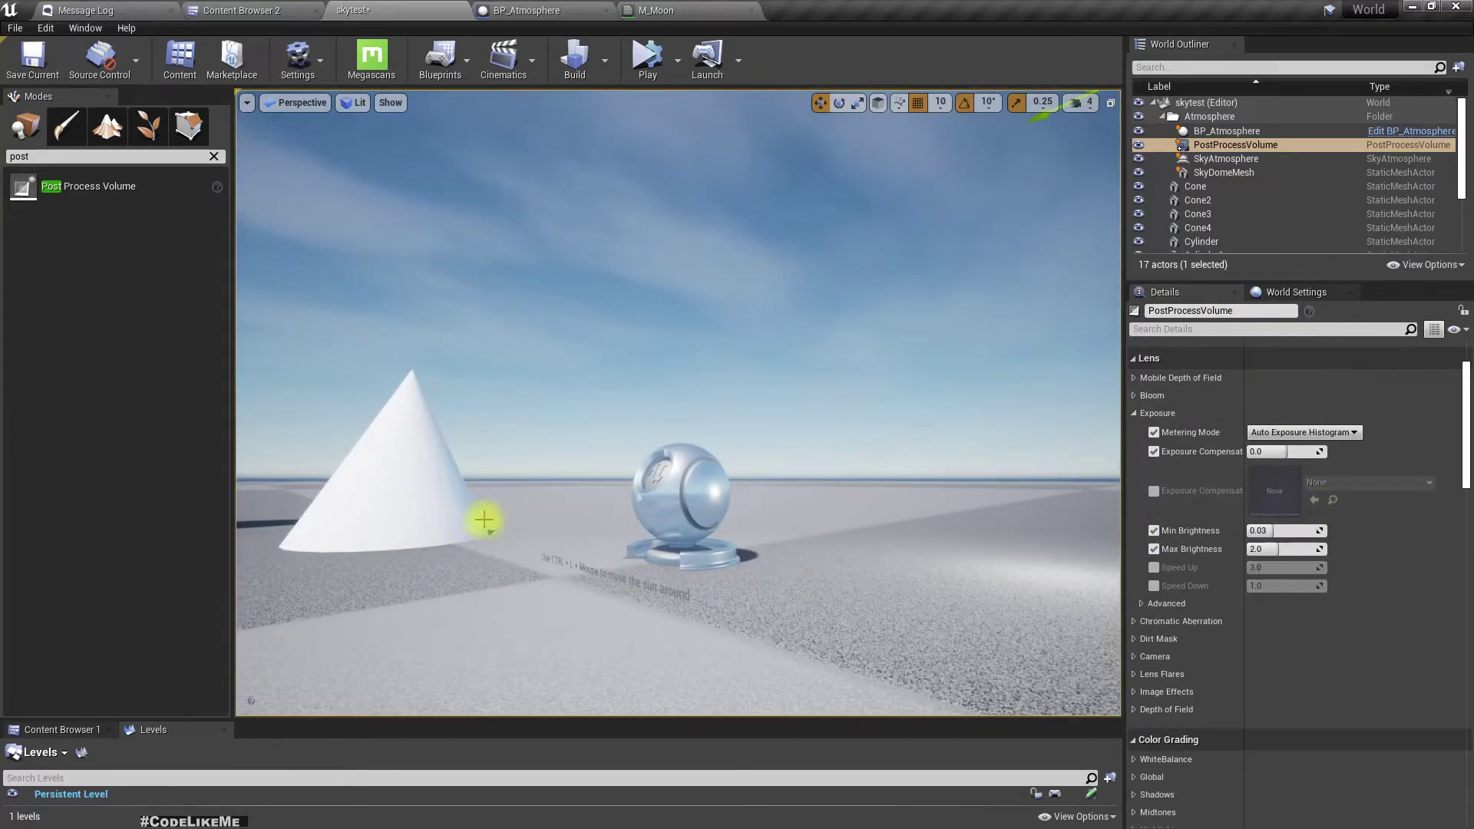
right_drag(486, 520, 384, 488)
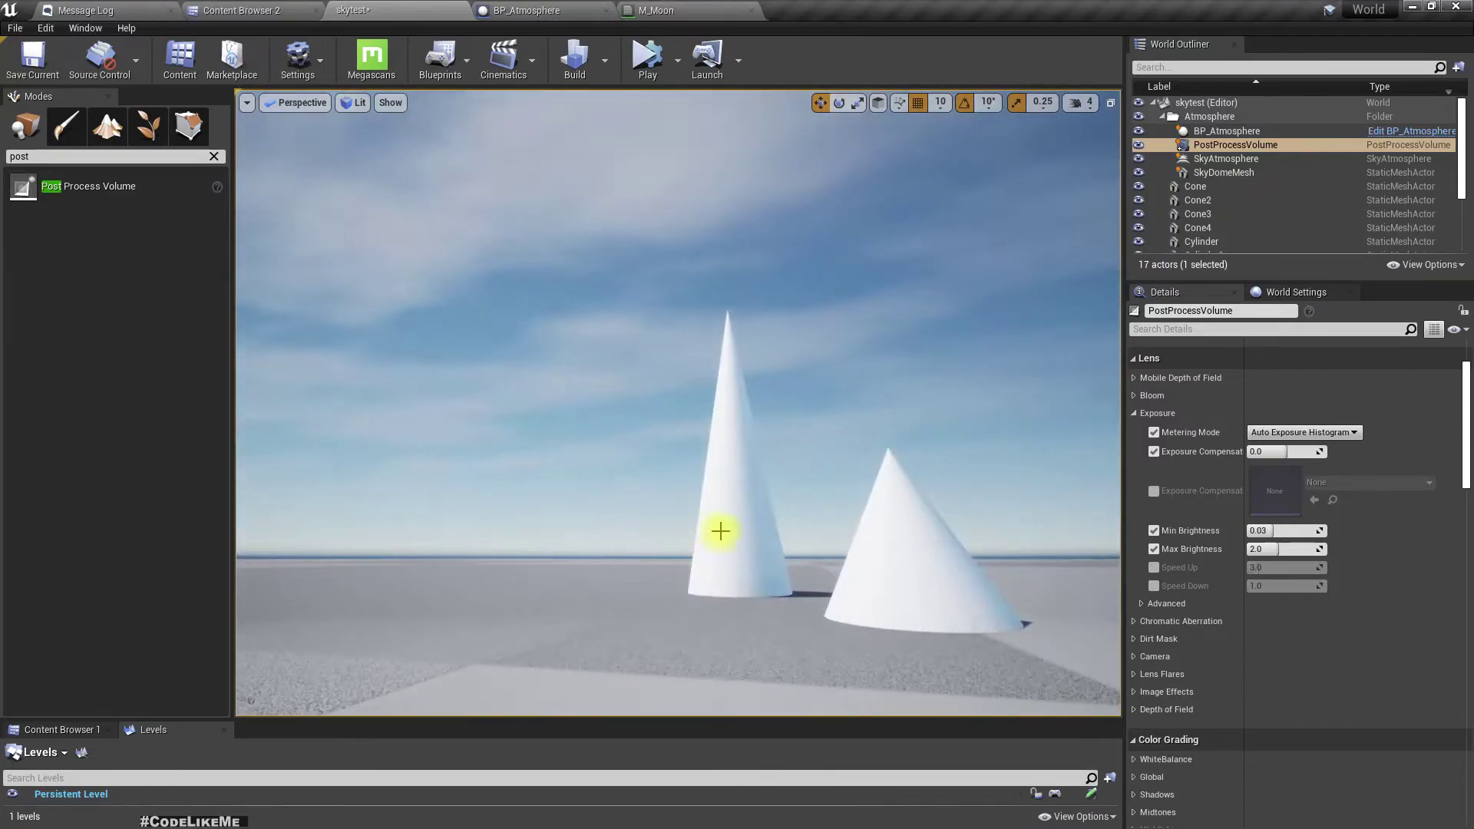
Set the BP_Atmosphere time to 19.0 and view the moon in the night sky
click(1221, 130)
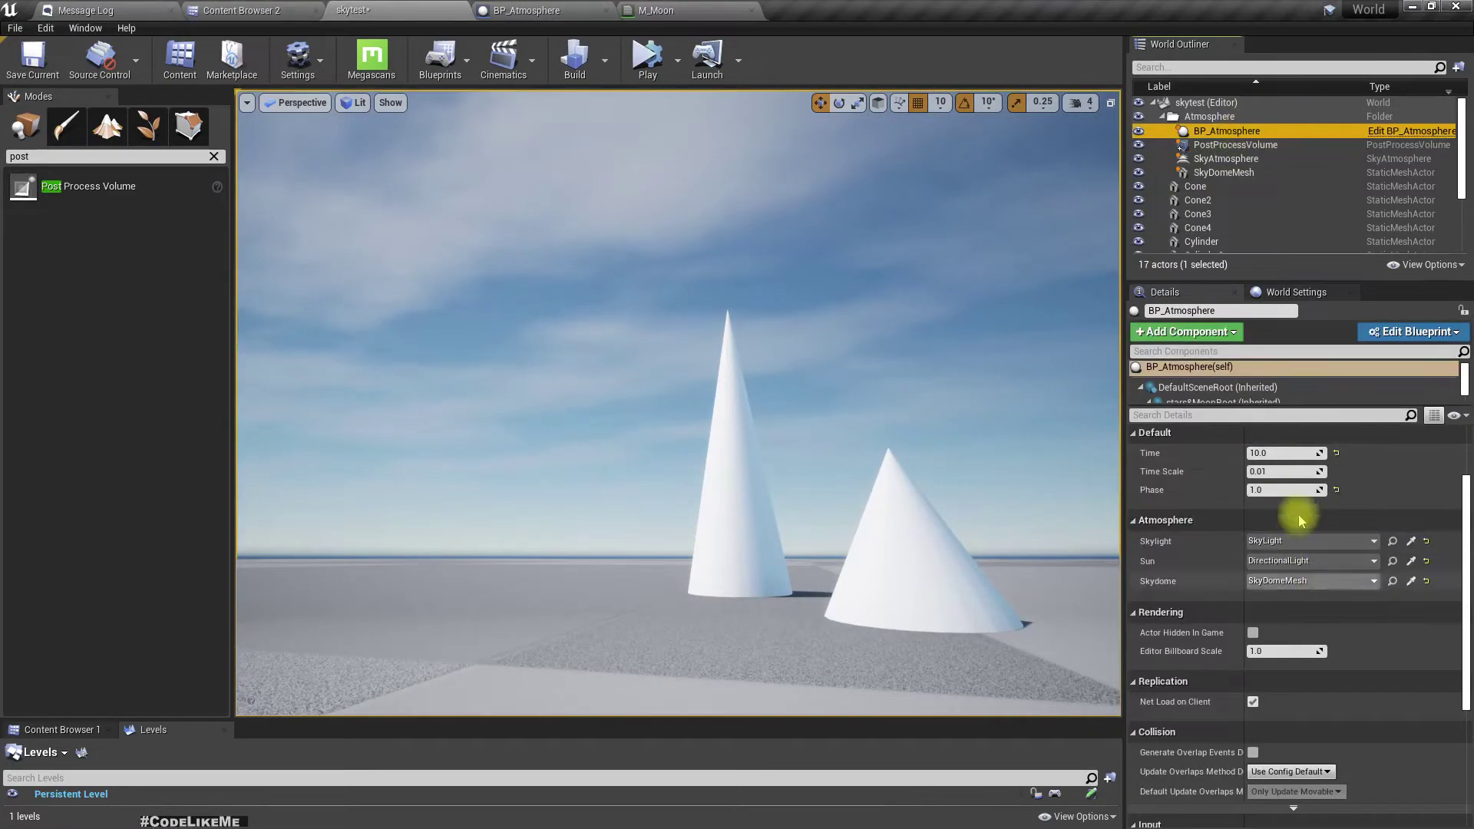
click(1294, 453)
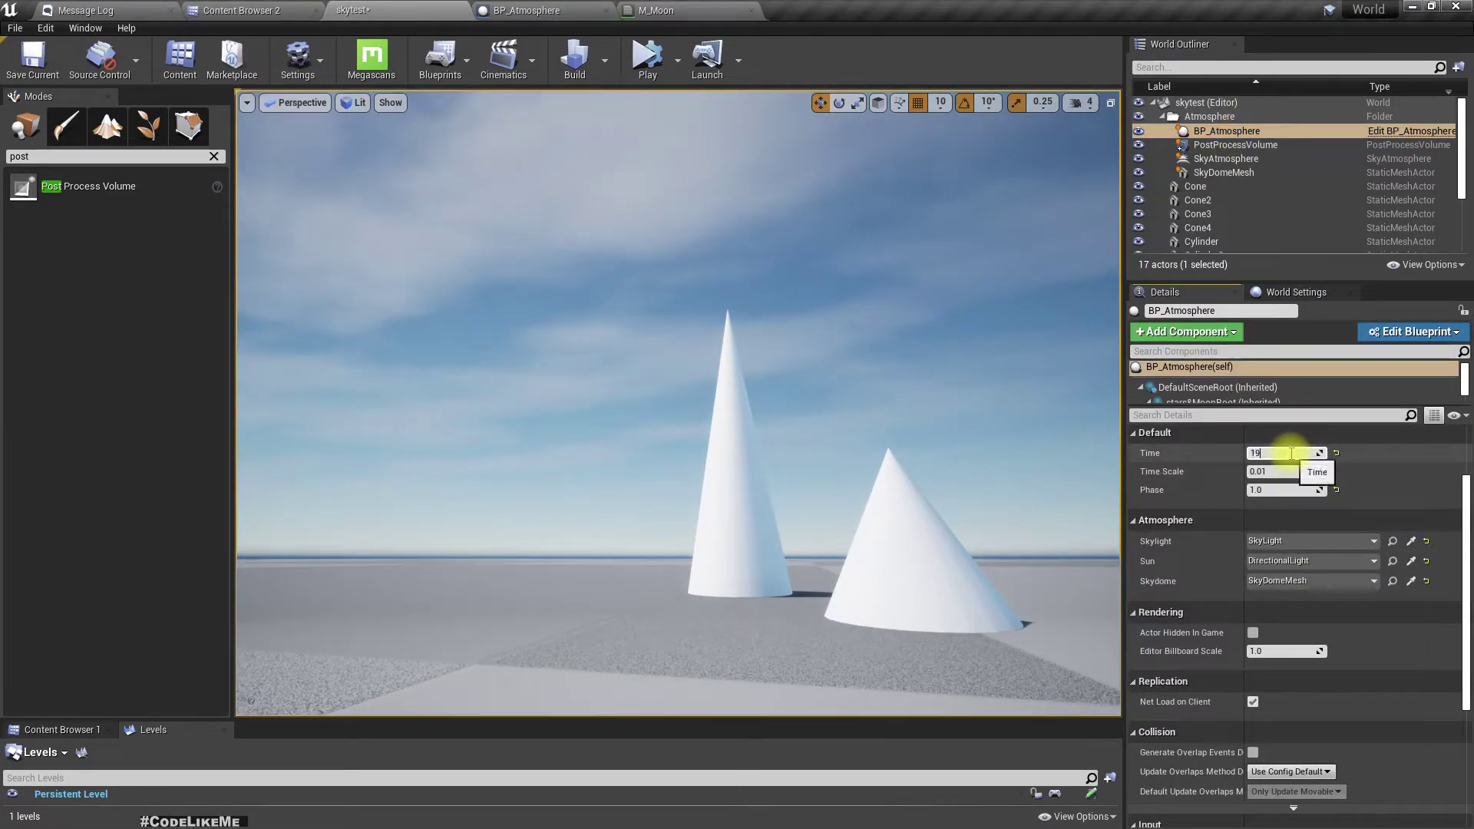
text(19)
key(Return)
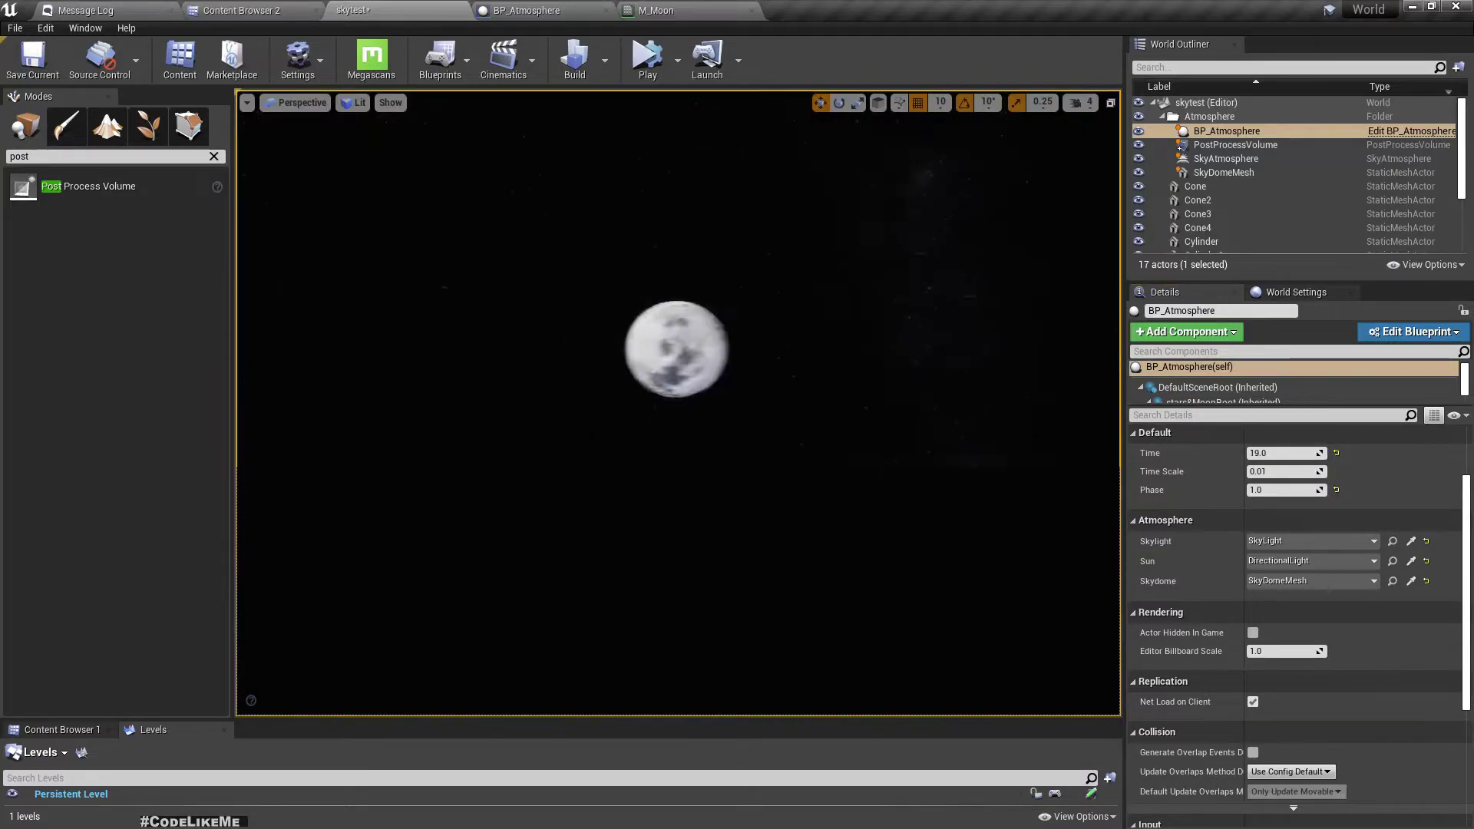
right_drag(690, 440, 744, 393)
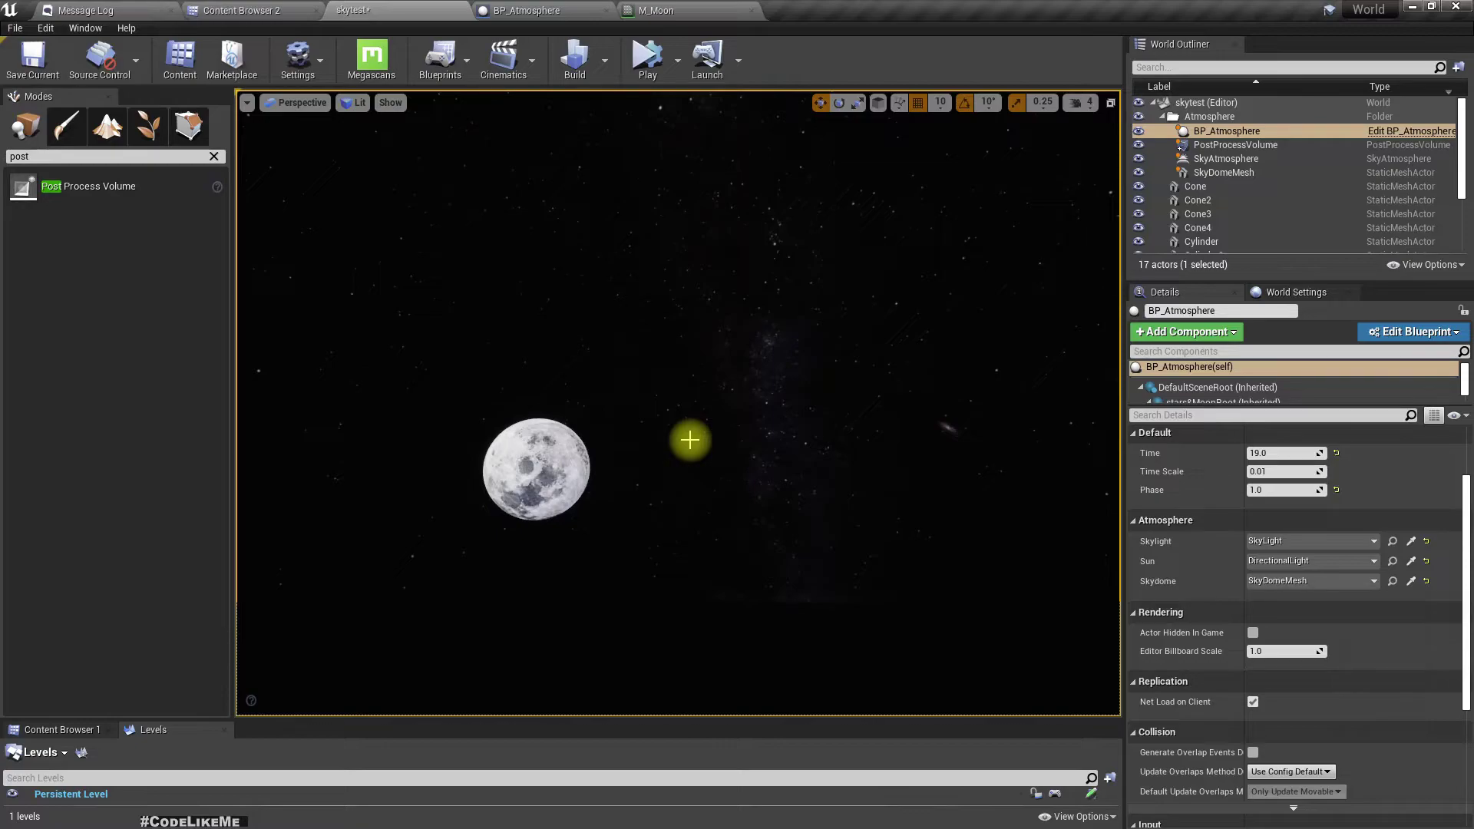
Disable the Exposure Compensation override on the post process volume and inspect the moon and stars full screen
click(1223, 146)
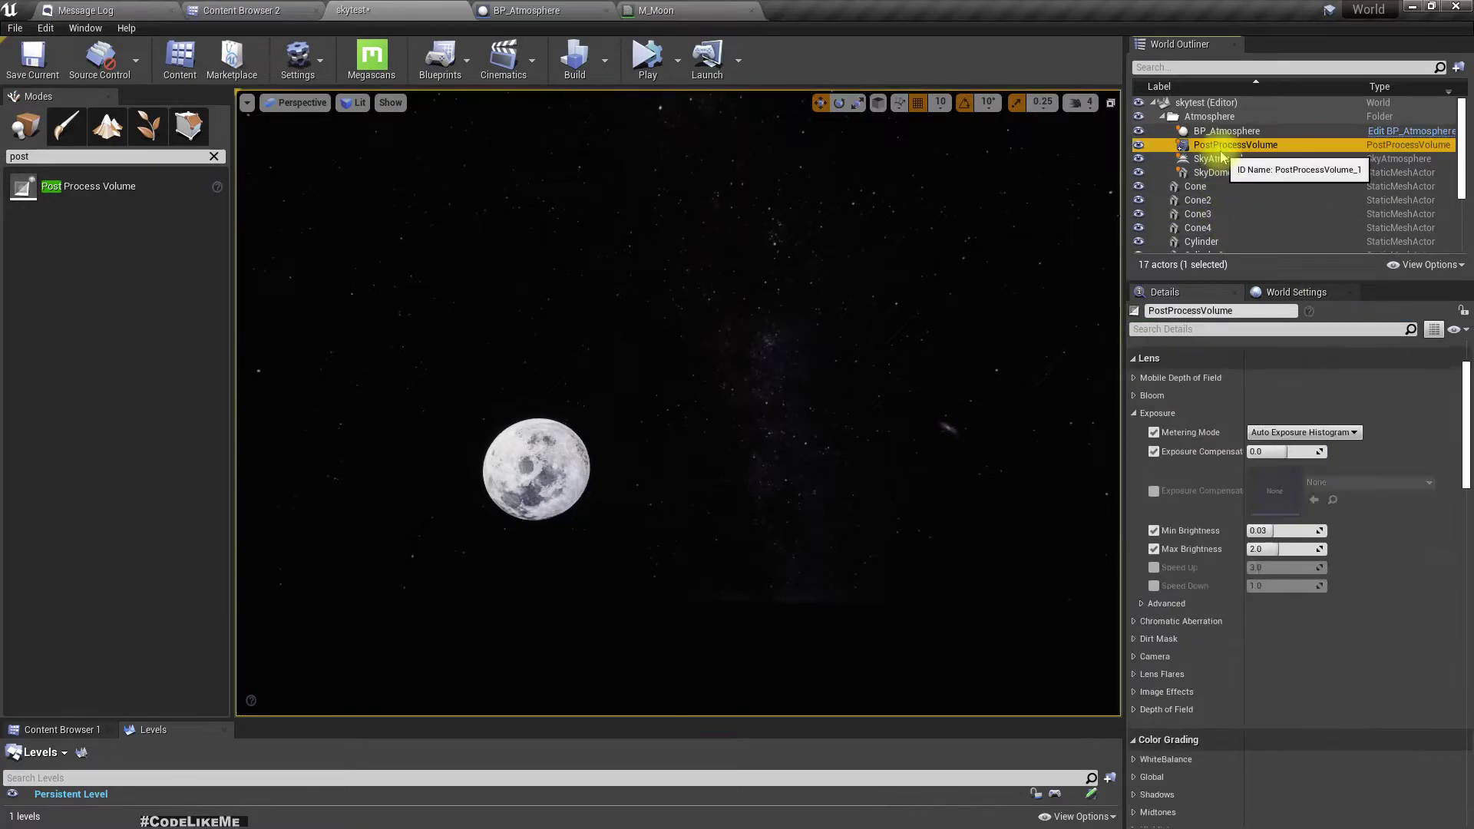
right_drag(772, 442, 773, 441)
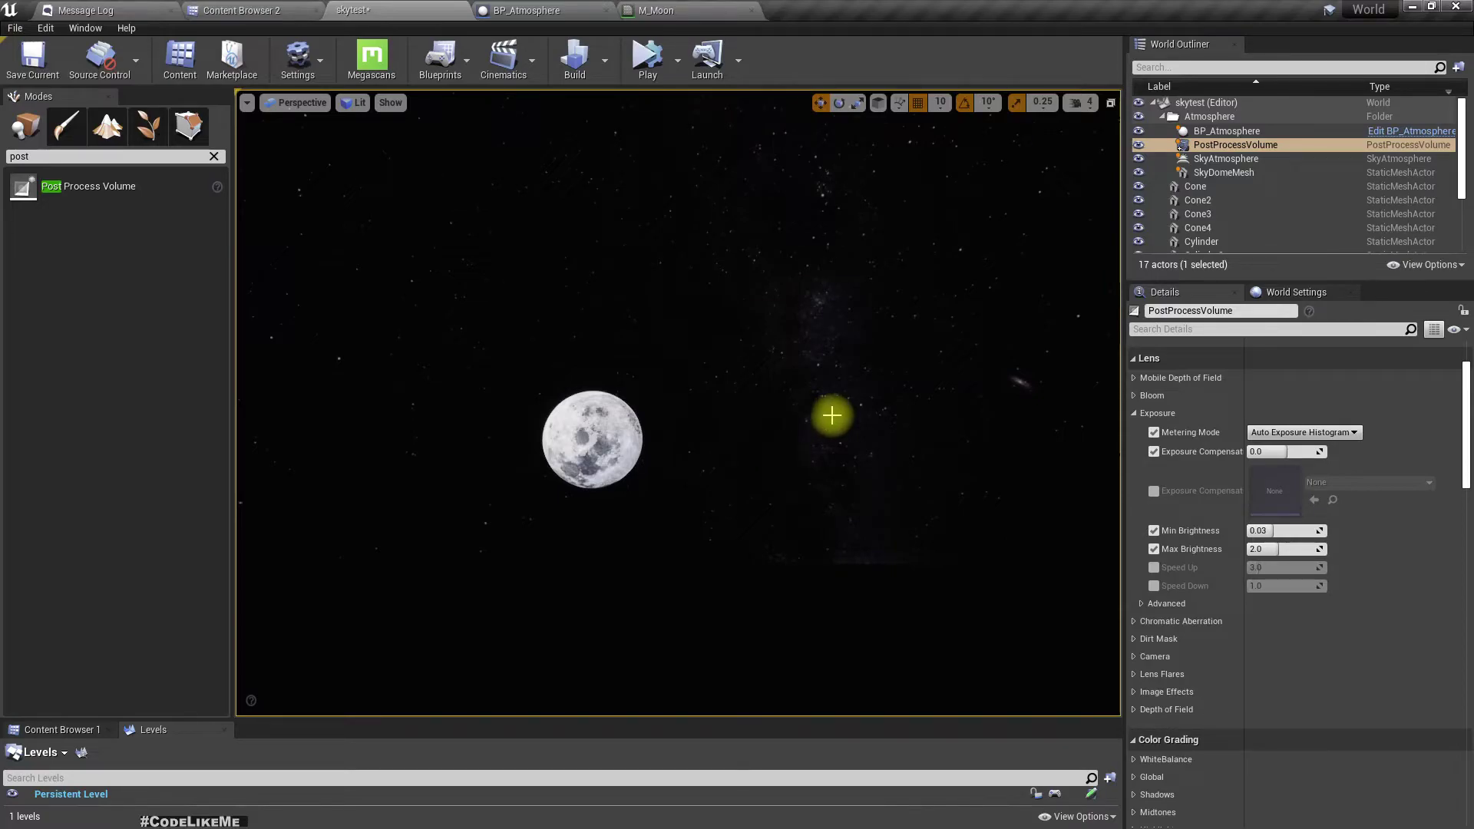
mouse_move(1039, 446)
right_down()
mouse_move(1057, 451)
mouse_move(1038, 446)
right_up()
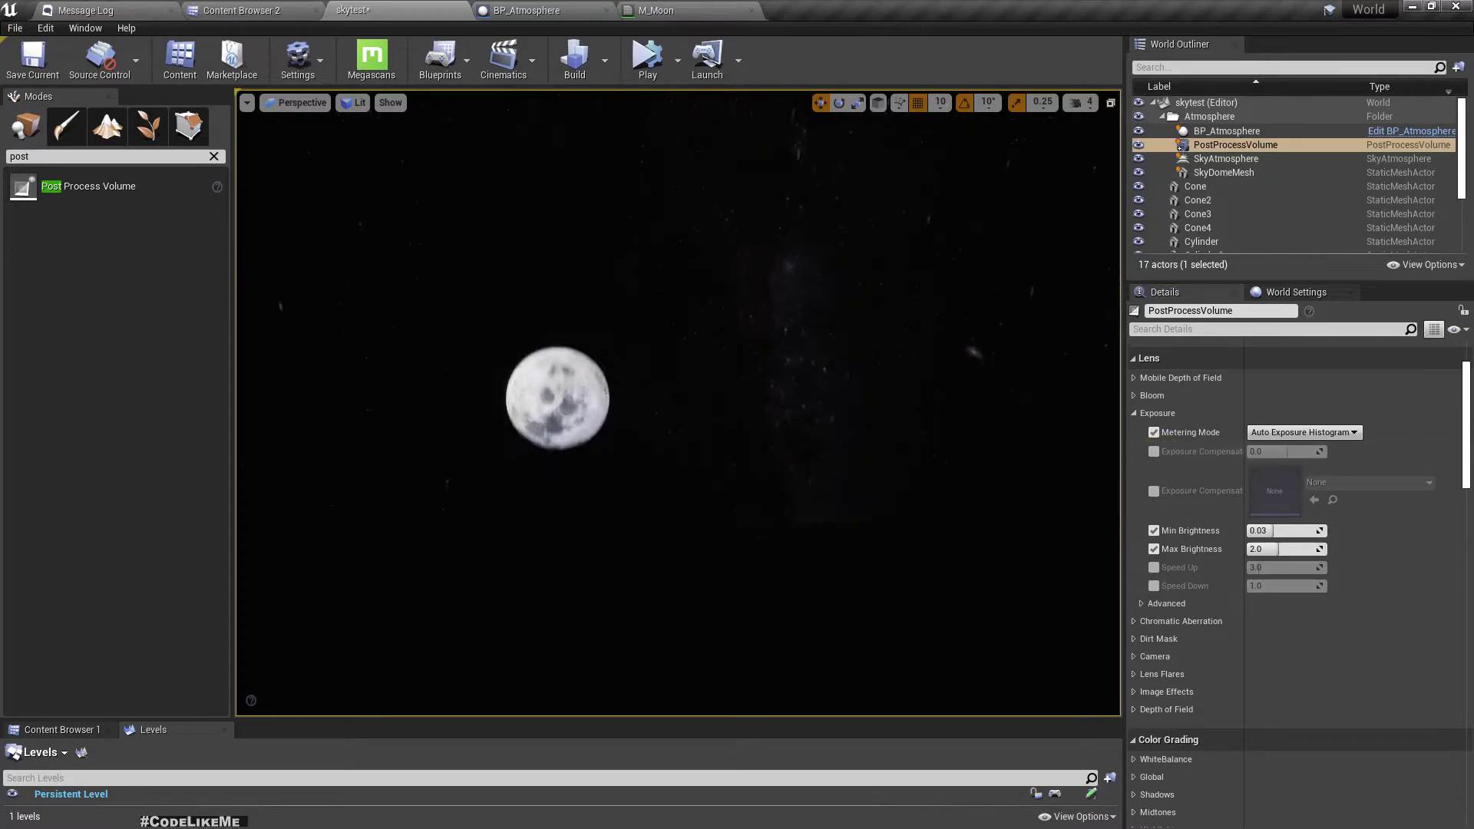
key(F11)
mouse_move(666, 455)
right_down()
mouse_move(655, 437)
mouse_move(666, 446)
right_up()
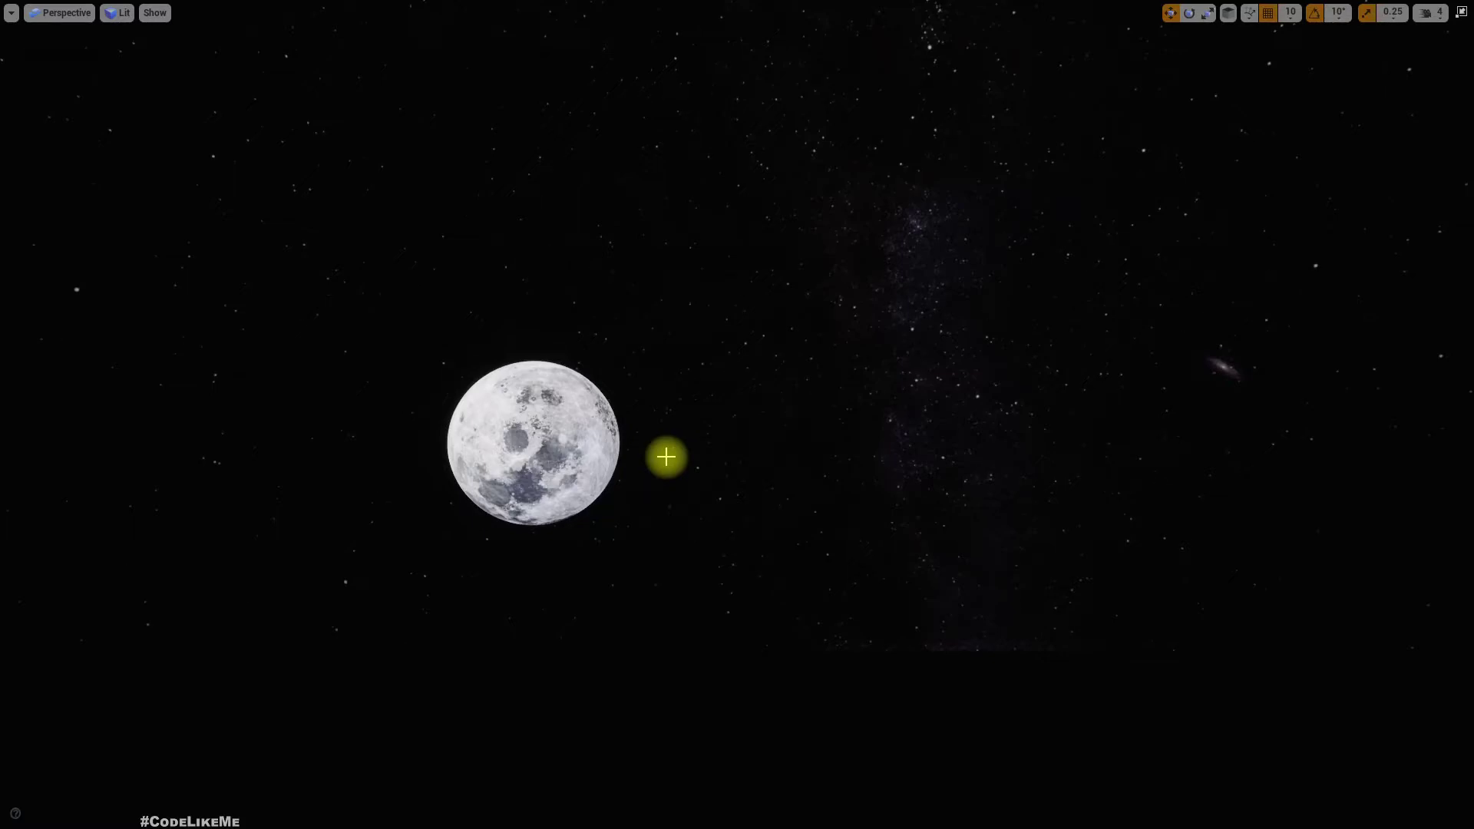
Float the M_Moon material editor over the level viewport showing the moon and set the Shine parameter's default value to 5.0
right_drag(666, 456, 762, 489)
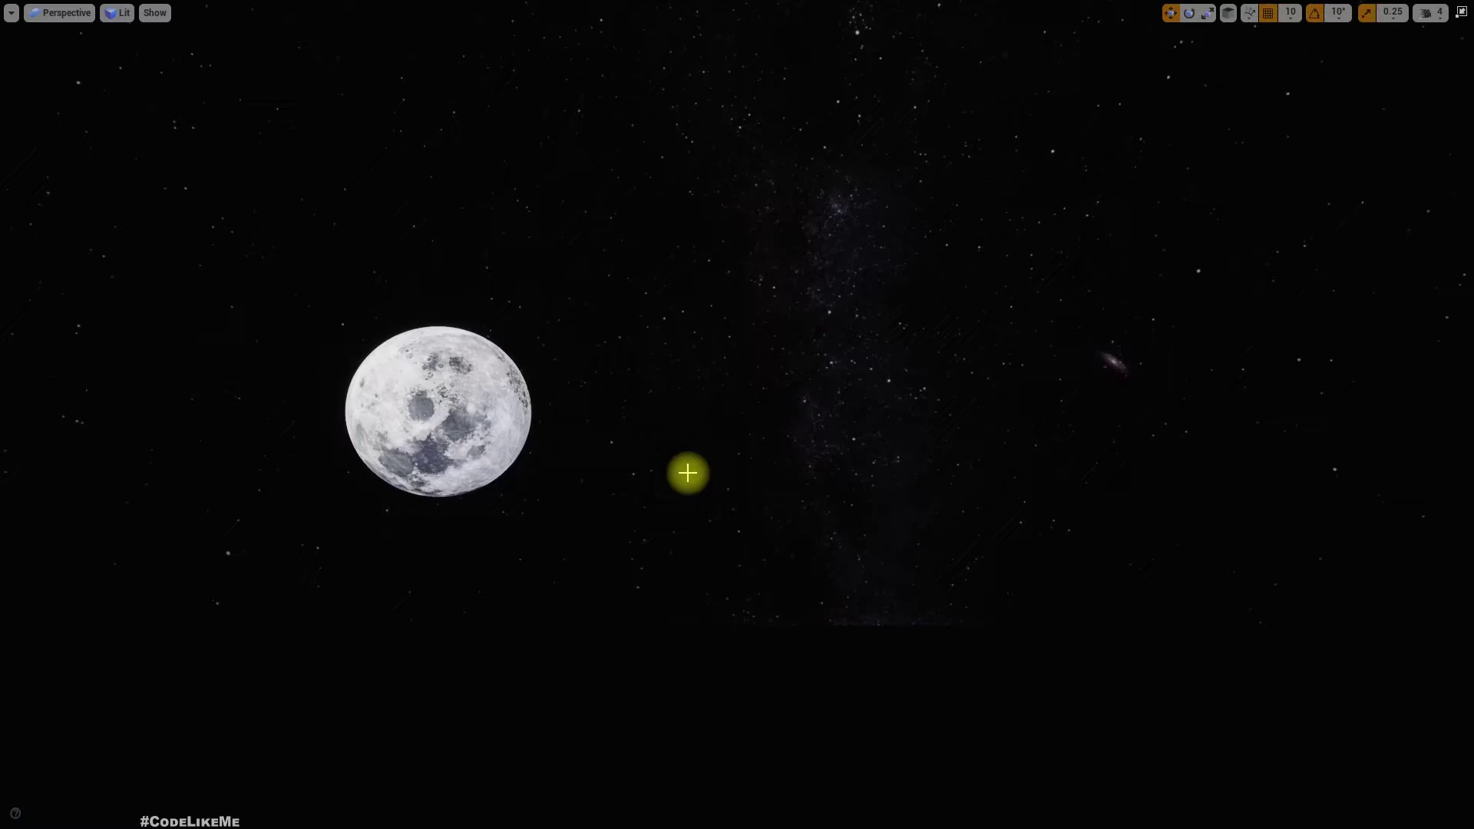
key(F11)
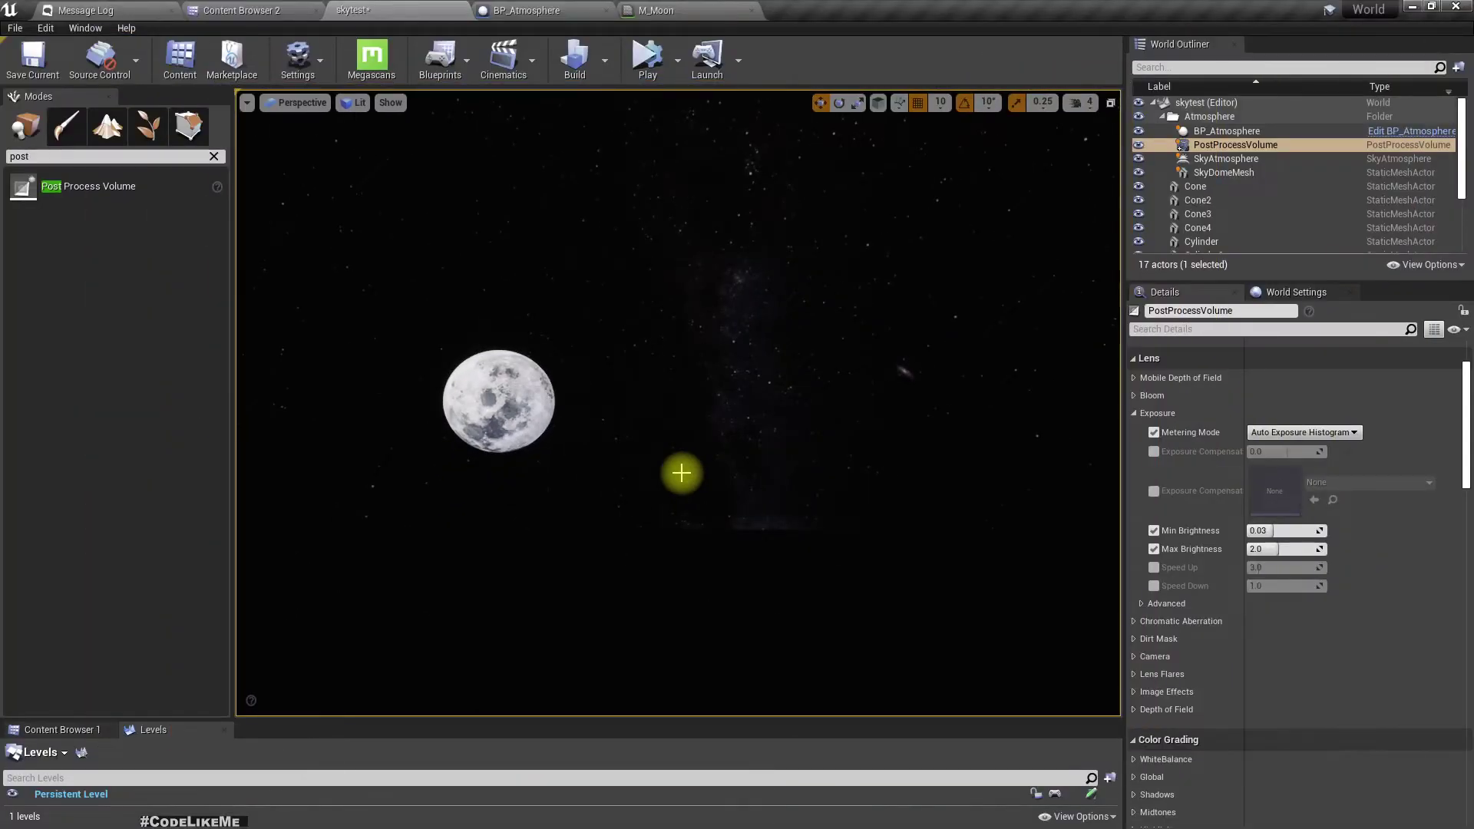
mouse_move(681, 472)
right_down()
mouse_move(758, 472)
mouse_move(643, 449)
mouse_move(659, 455)
right_up()
drag(665, 8, 998, 388)
click(342, 8)
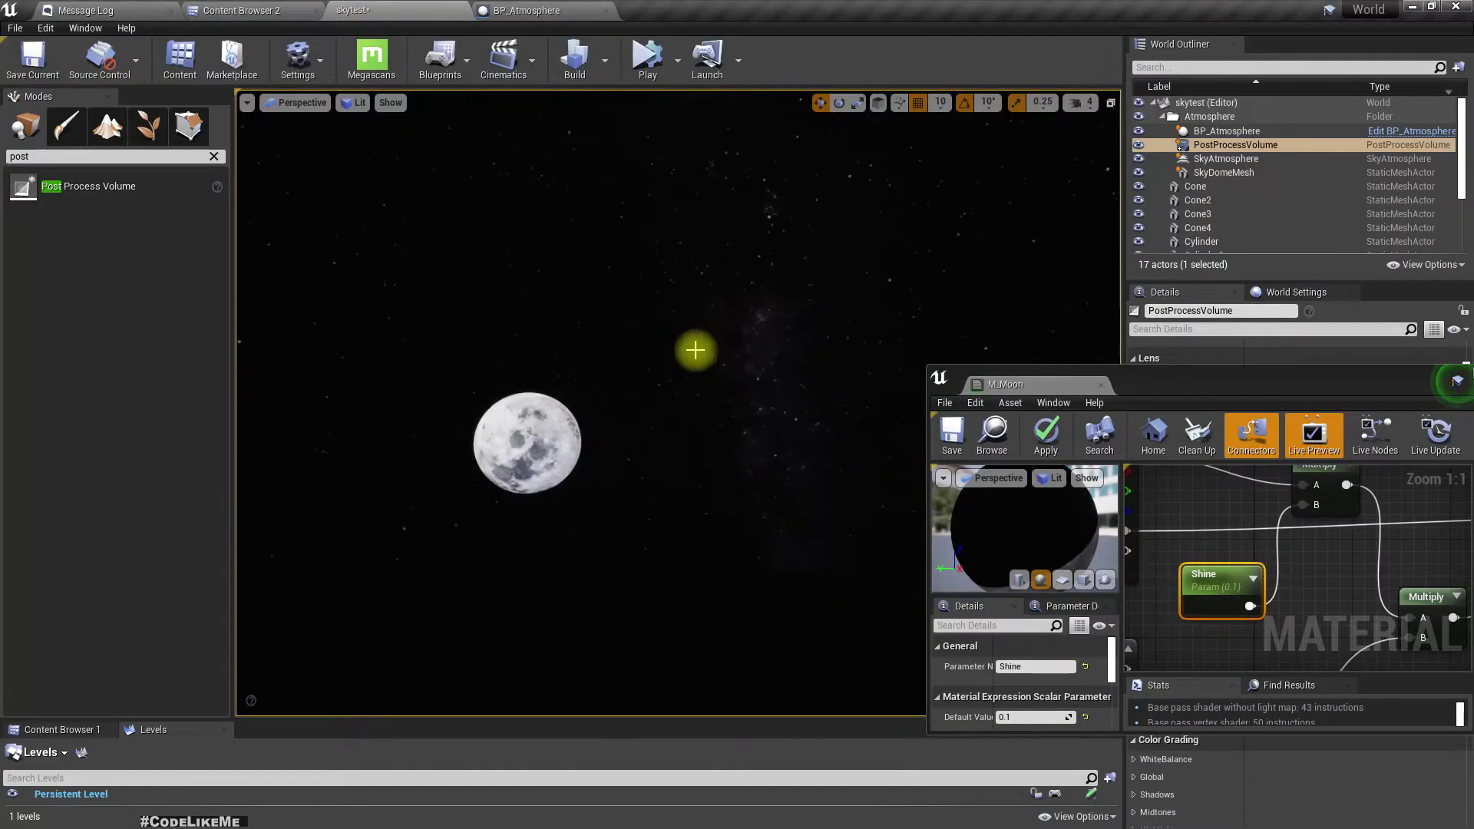
click(1209, 582)
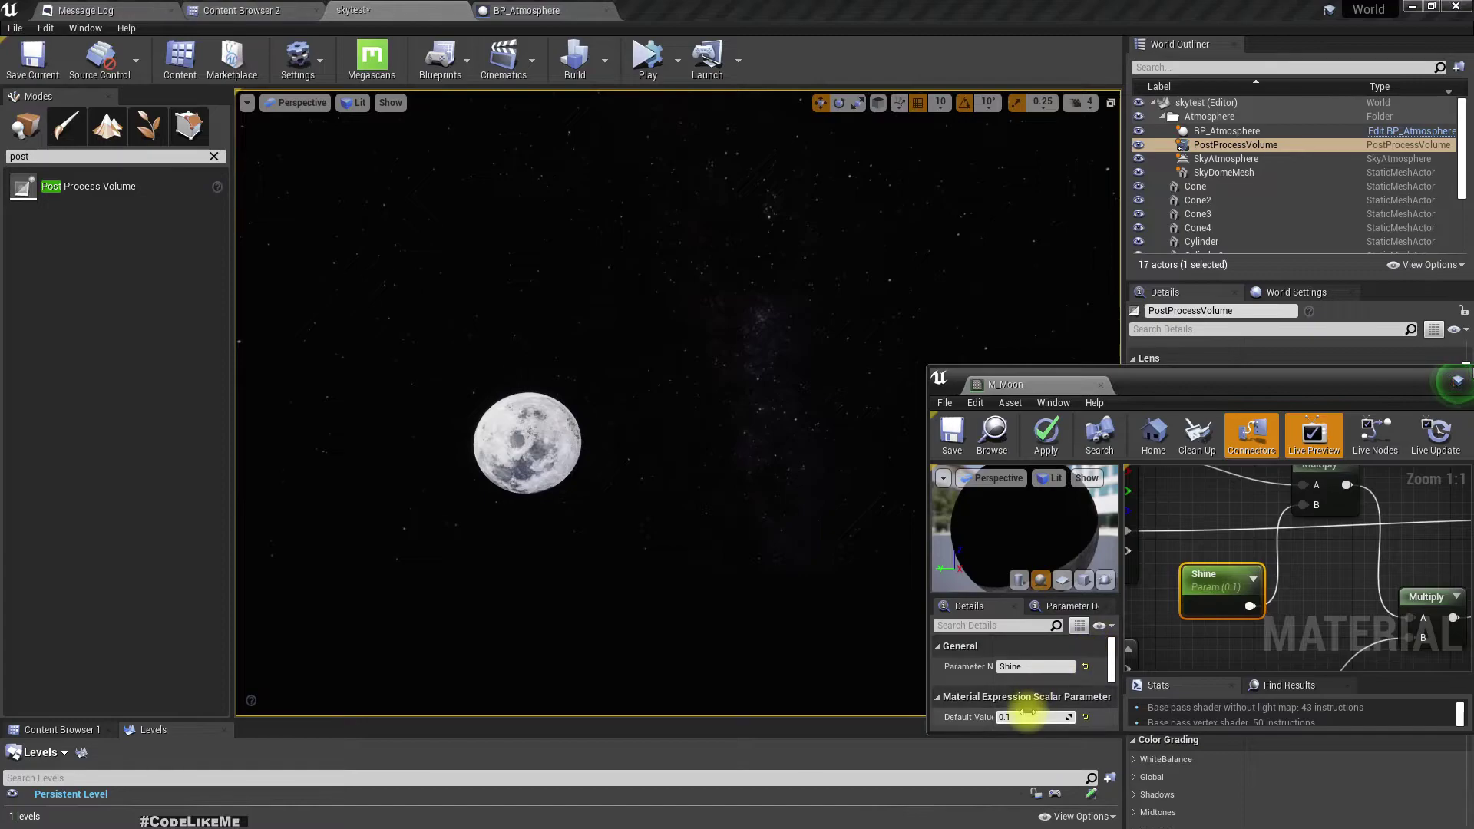
text(5)
key(Return)
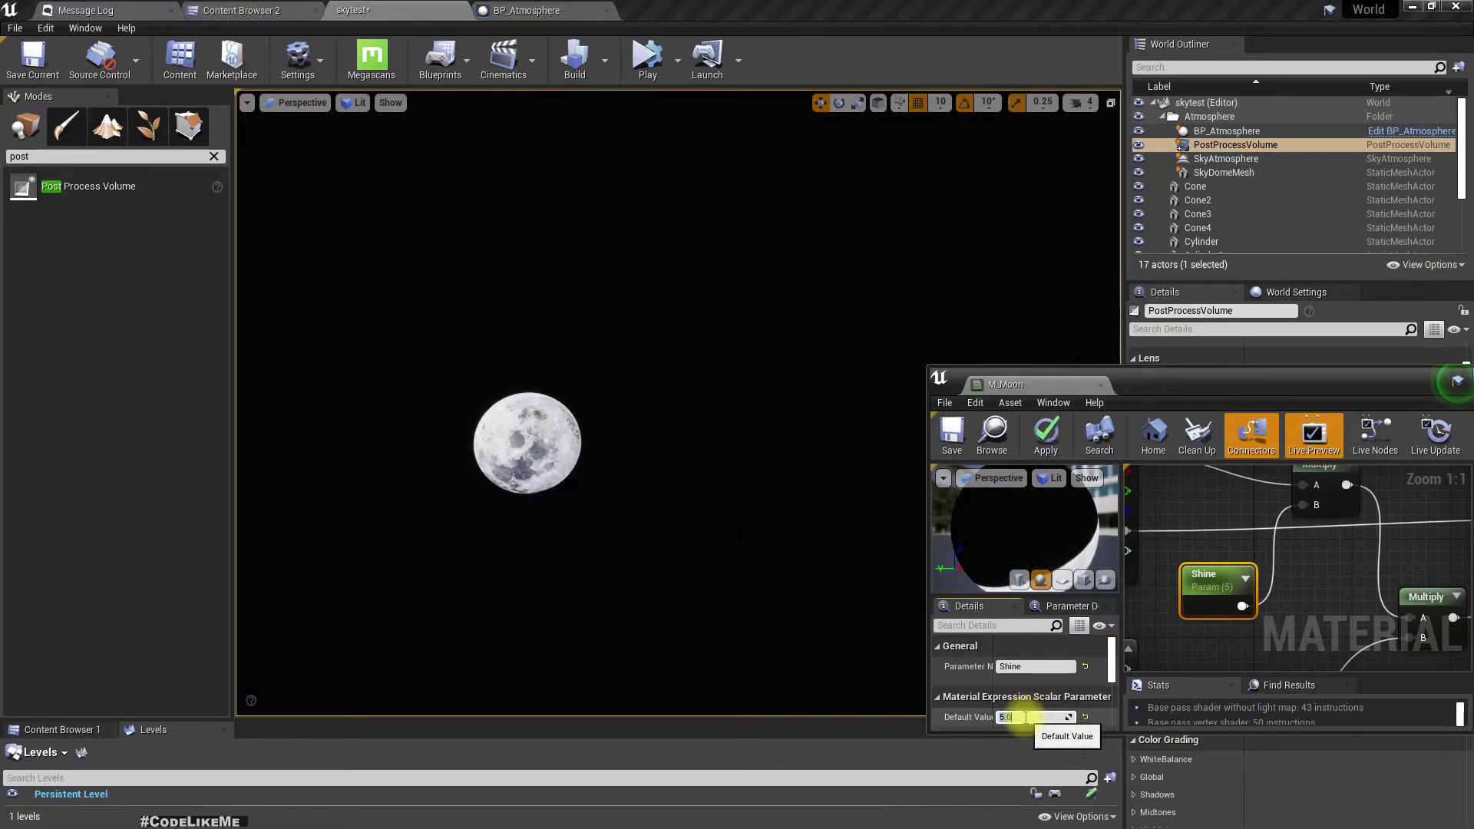
Set the Shine parameter's default value to 1.0 and look at the moon in the level viewport
text(1)
key(Return)
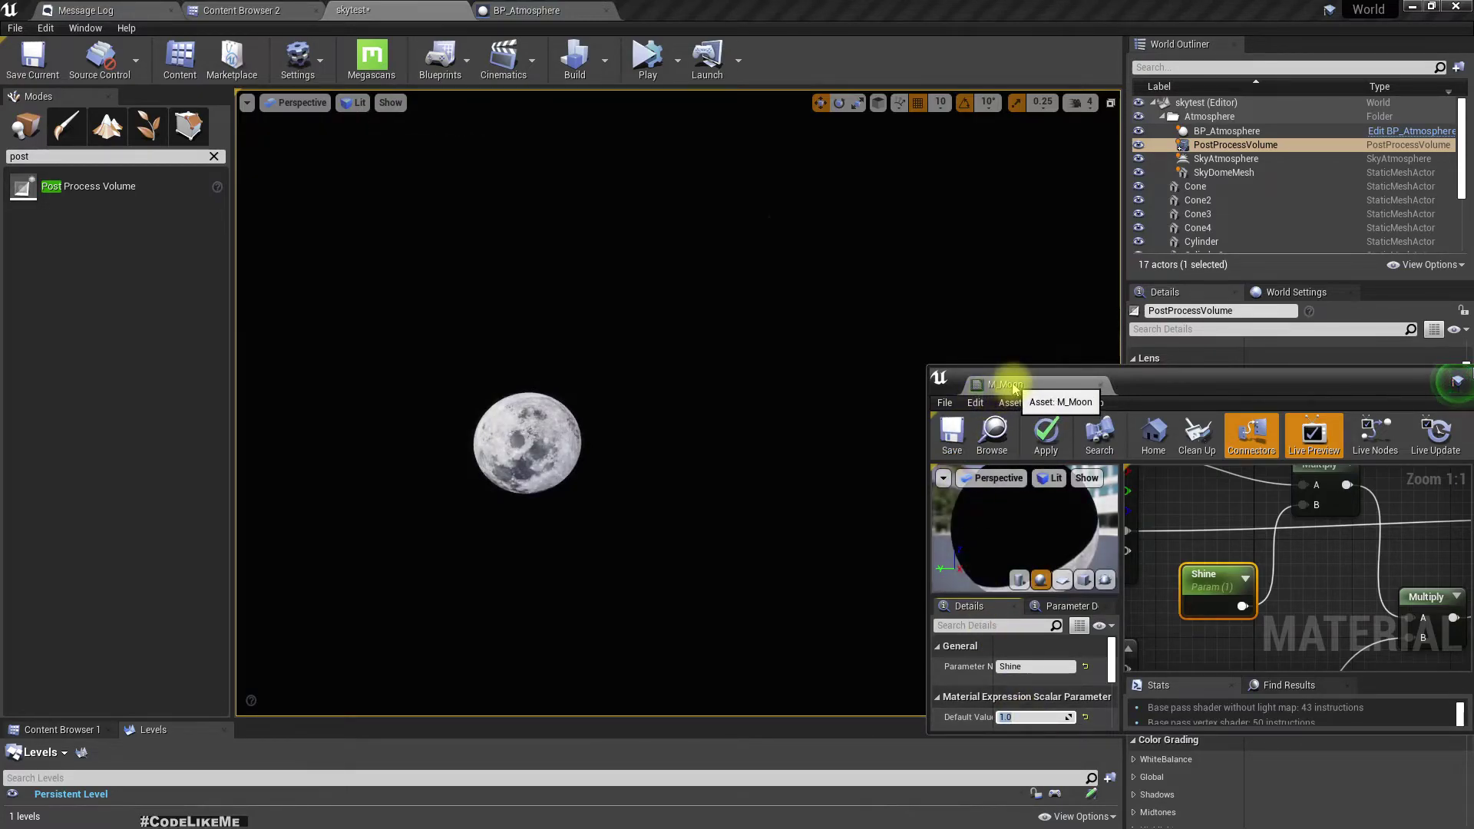
right_drag(793, 266, 766, 283)
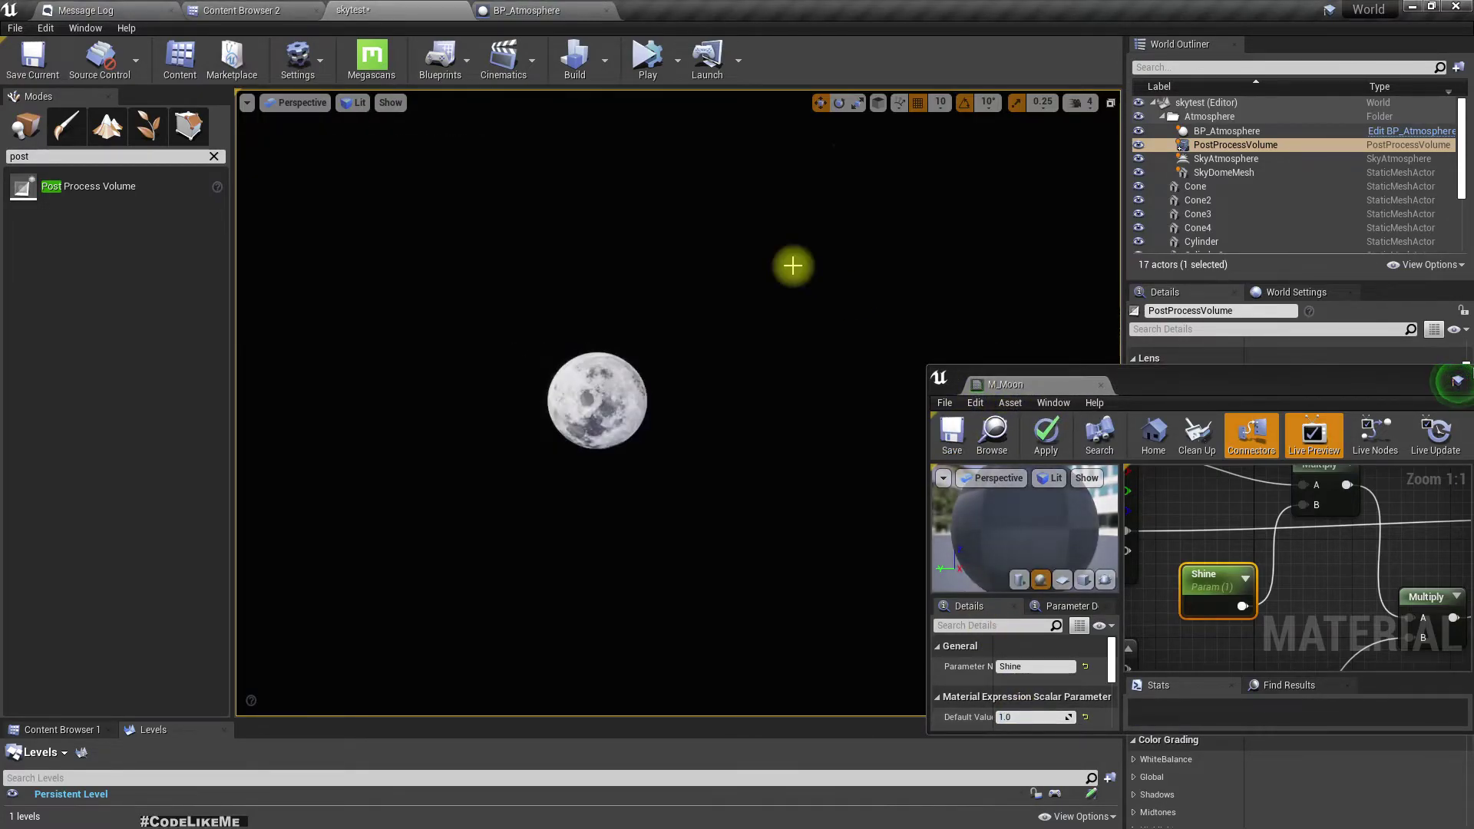
Set the Shine parameter's default value to 0.1 and dock the M_Moon editor back into the main window
click(1031, 717)
text(.1)
key(Return)
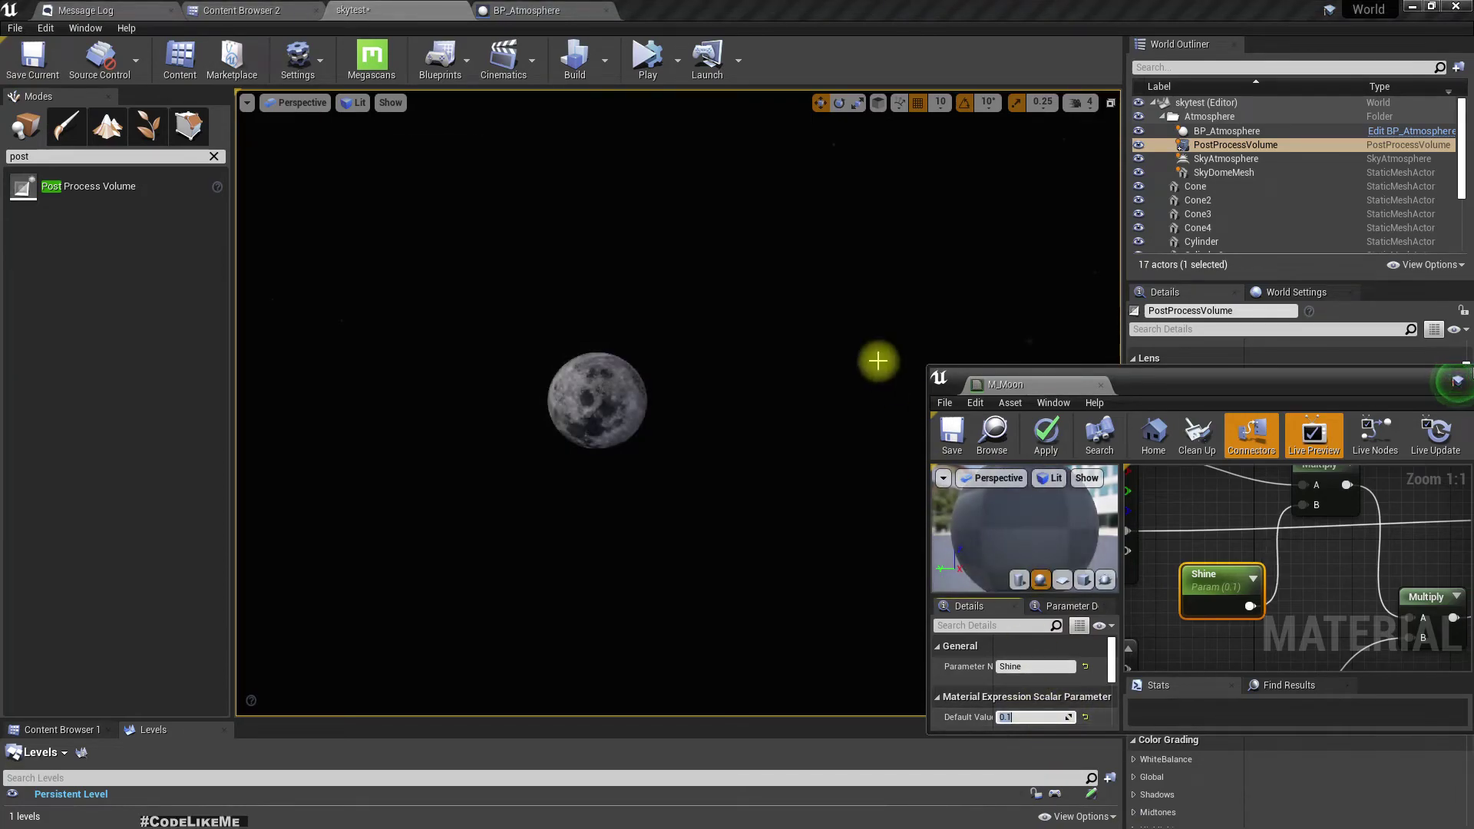
drag(1008, 388, 785, 10)
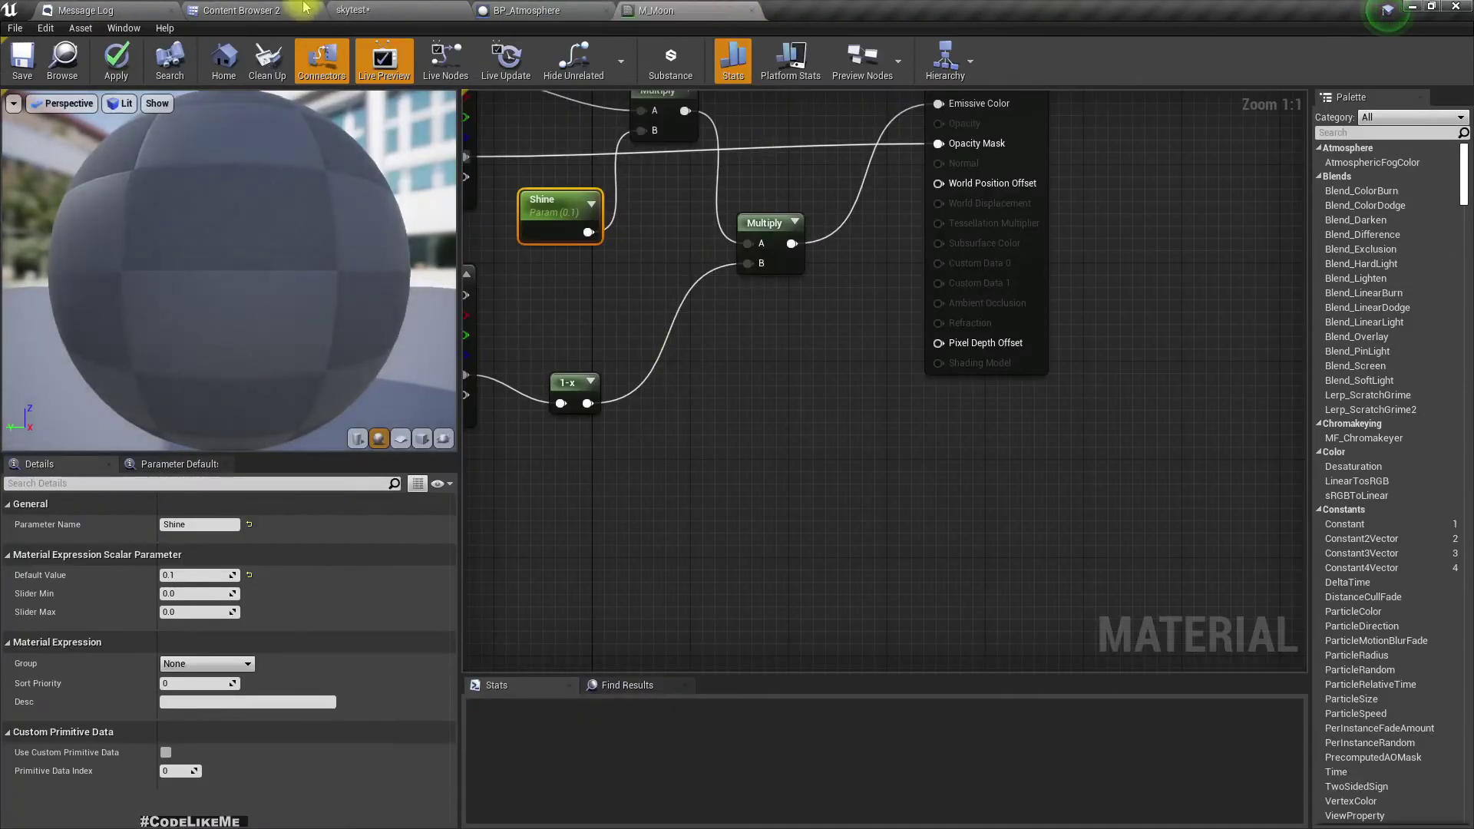
Return to the skytest level and inspect the moon and surrounding sky full screen
click(349, 10)
right_drag(658, 345, 708, 414)
key(F11)
key(w)
right_drag(791, 387, 774, 330)
mouse_move(644, 377)
right_down()
mouse_move(601, 281)
mouse_move(629, 269)
mouse_move(637, 254)
mouse_move(618, 249)
mouse_move(643, 244)
mouse_move(649, 222)
right_up()
right_drag(748, 376, 748, 407)
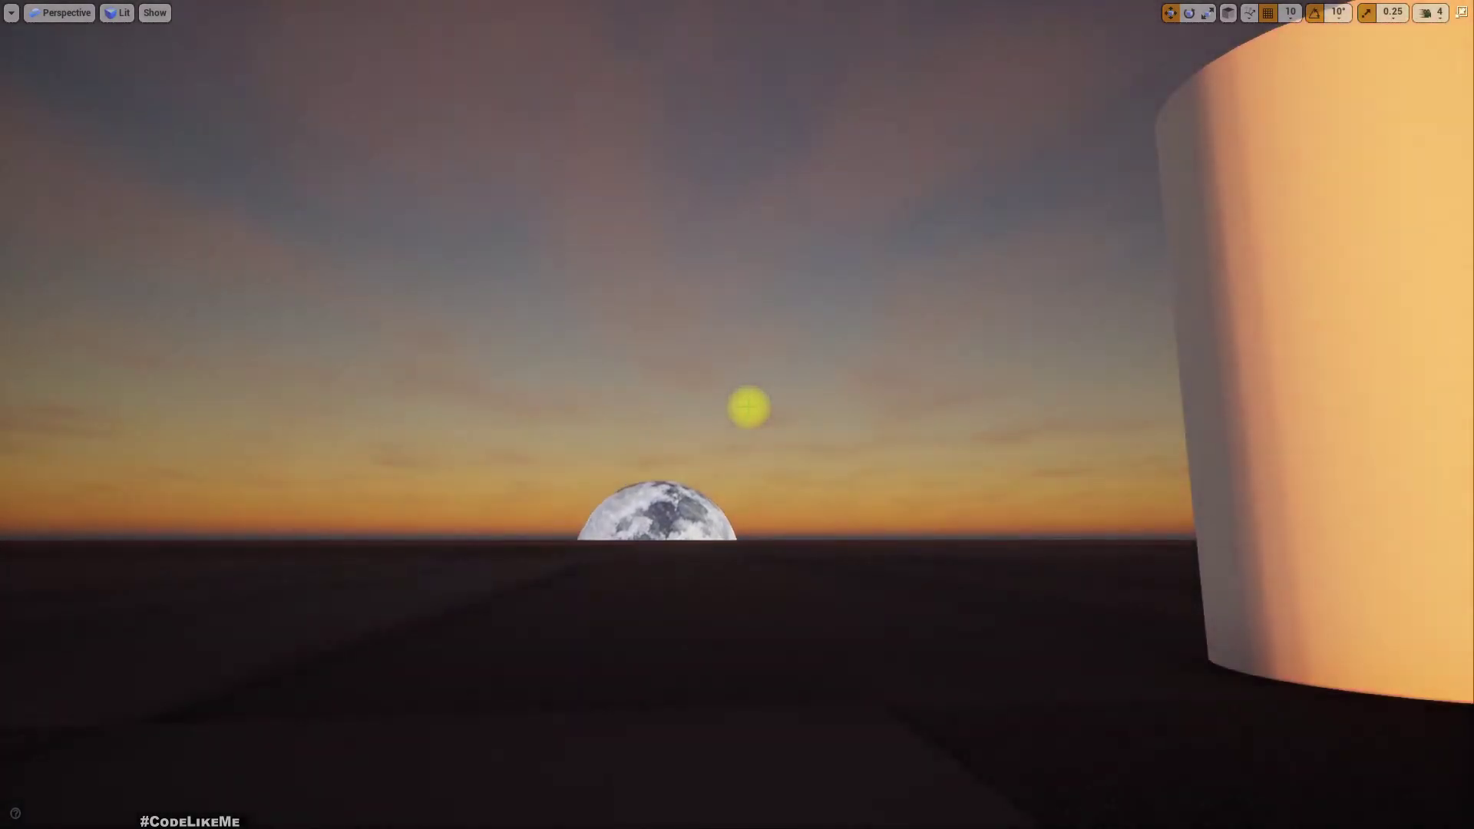
Inspect the daytime sky and objects full screen, move the sun around to check the moon at dusk and night, and exit full screen
right_drag(749, 407, 184, 396)
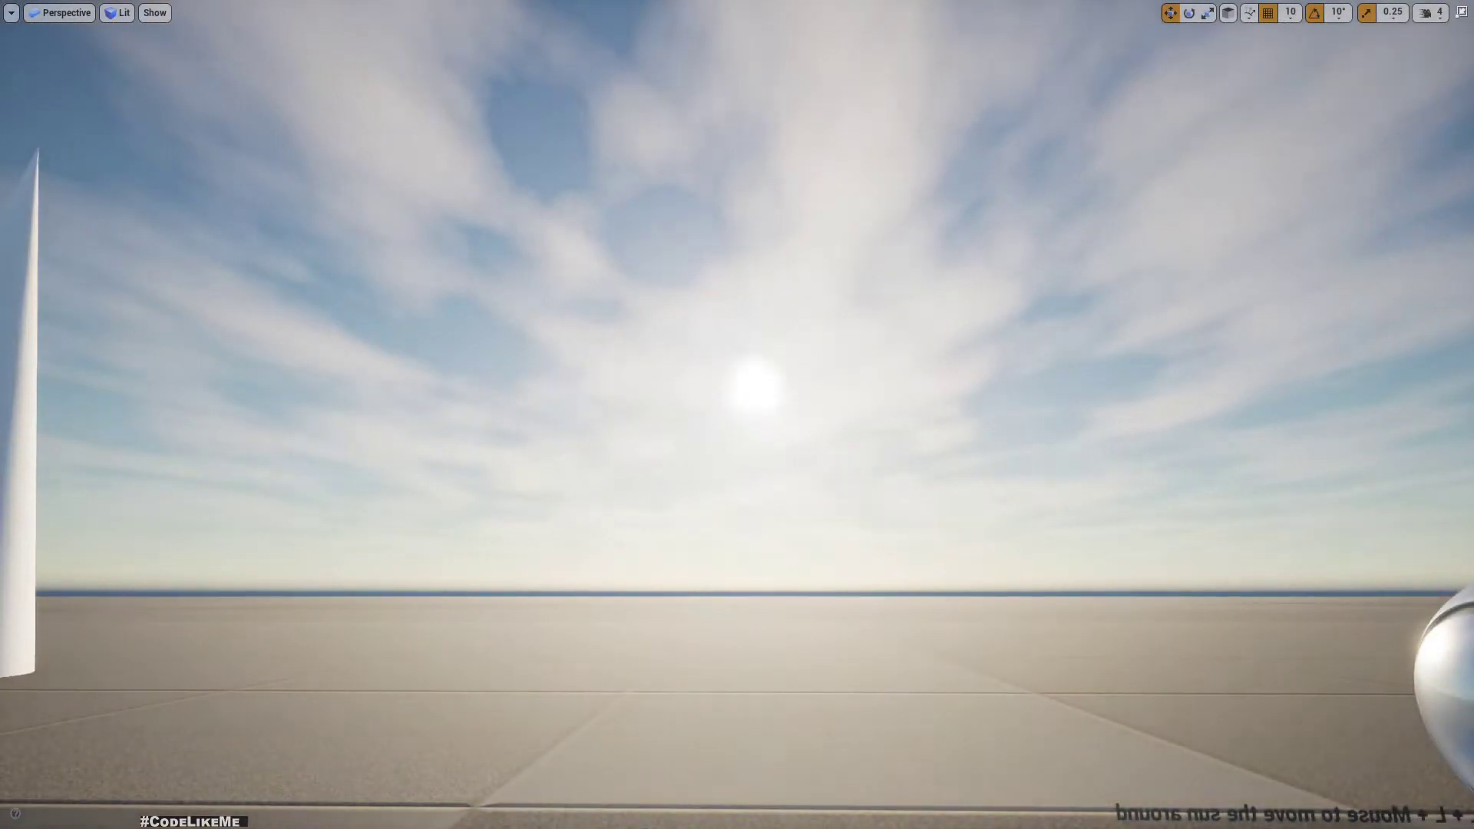
right_drag(748, 408, 805, 415)
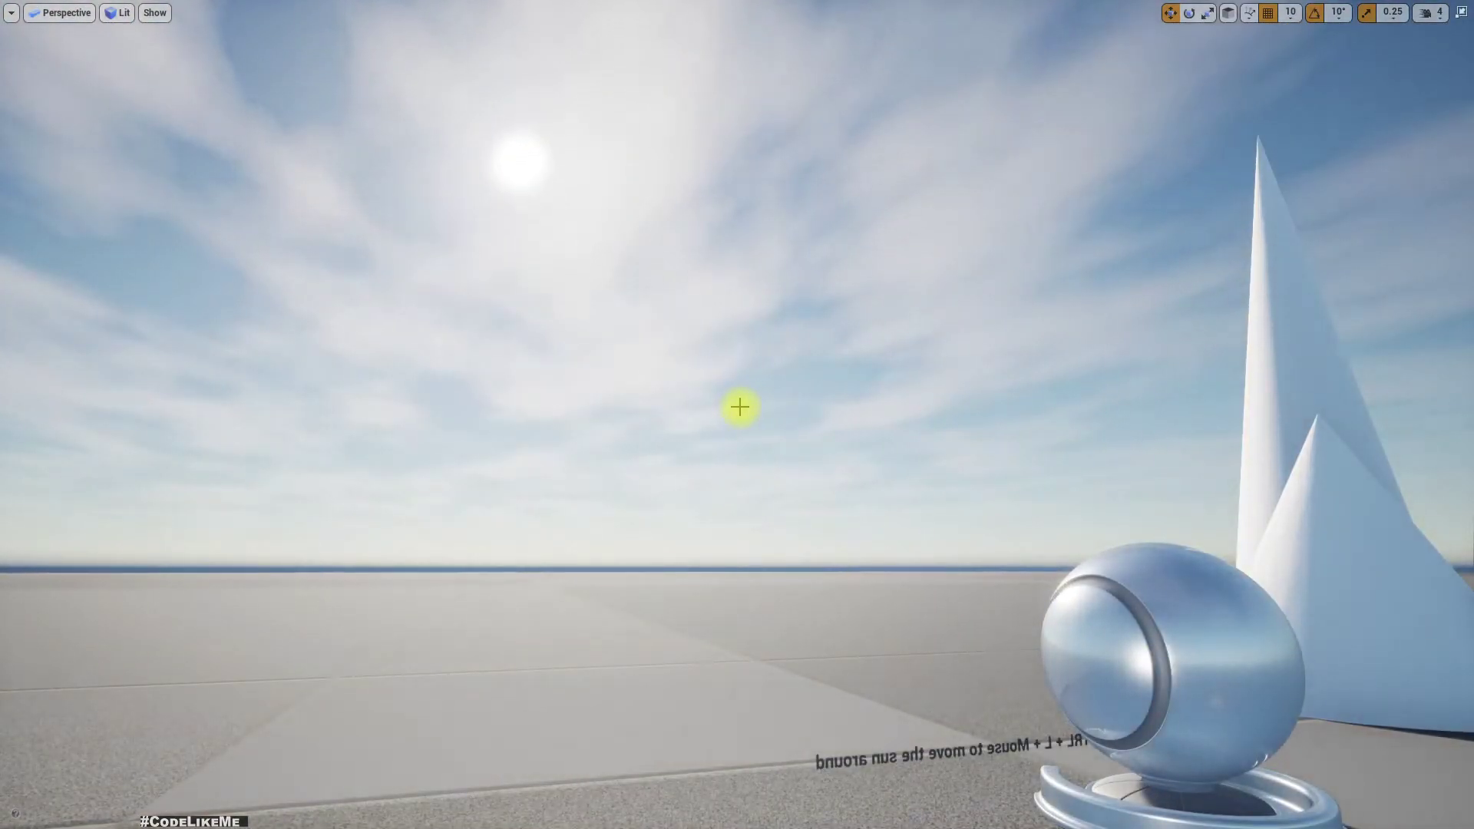
right_drag(740, 407, 832, 161)
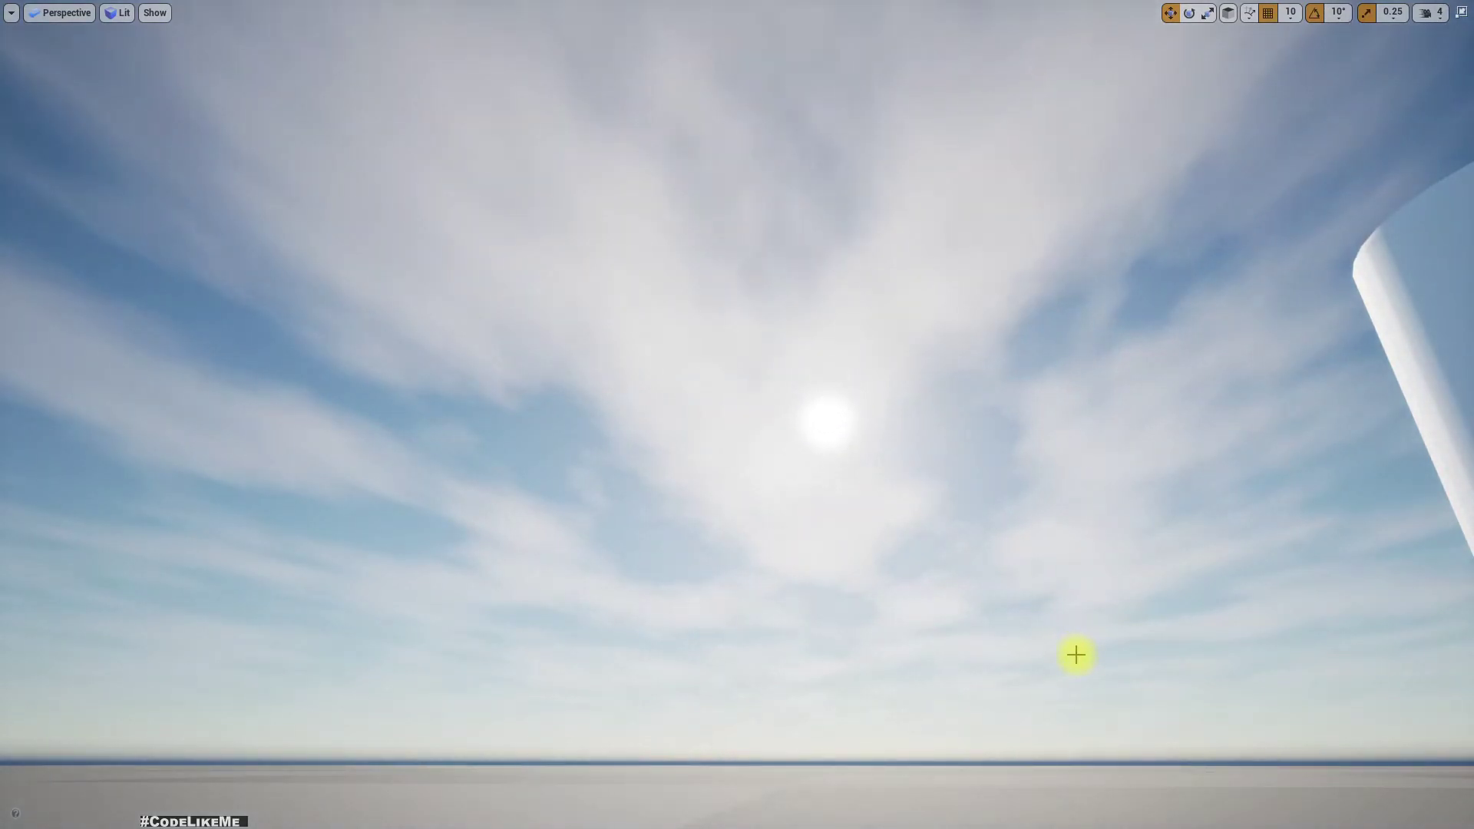
key(ctrl+l)
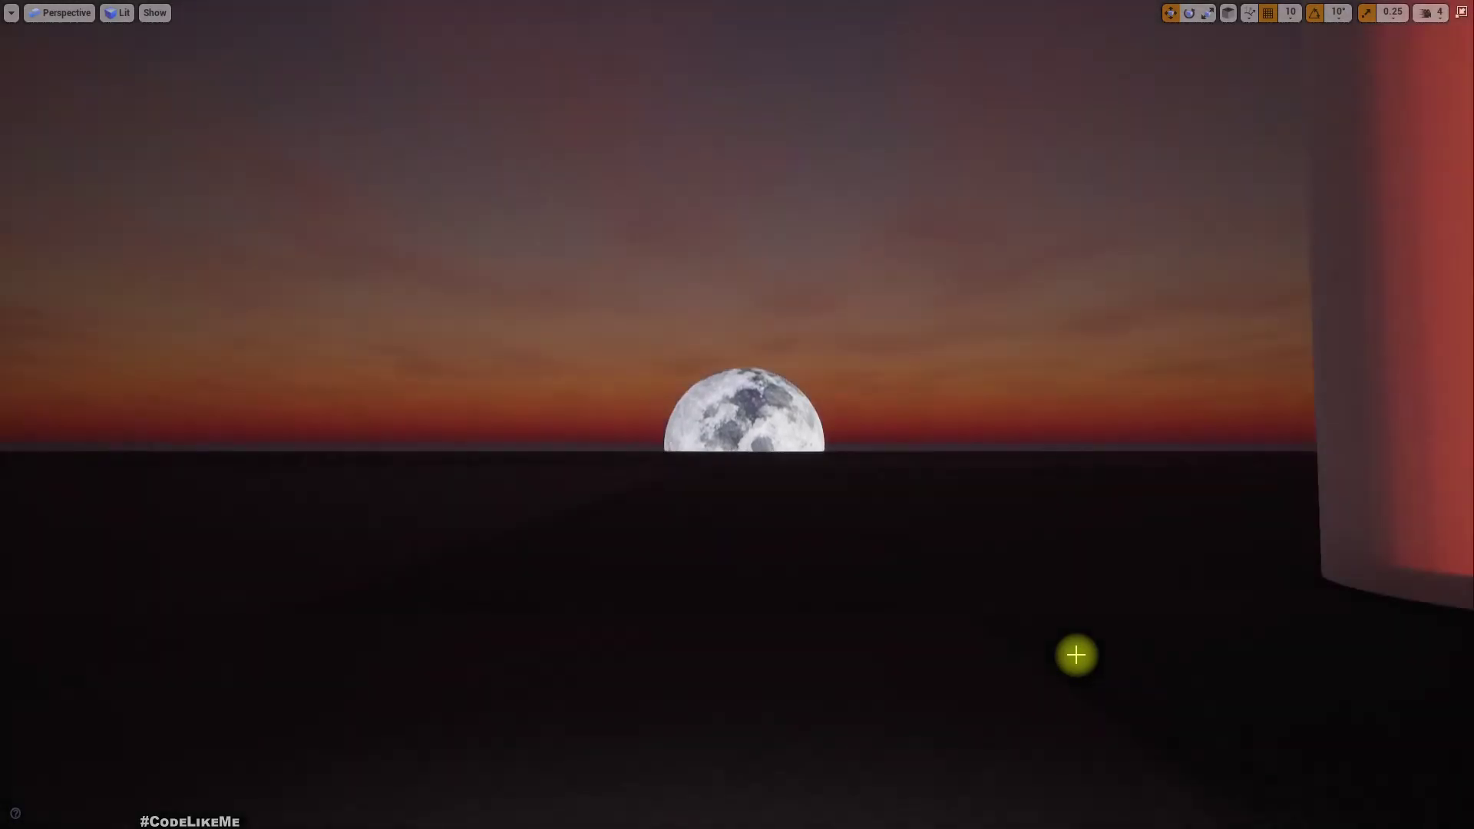
key(Escape)
right_drag(973, 636, 676, 622)
key(F11)
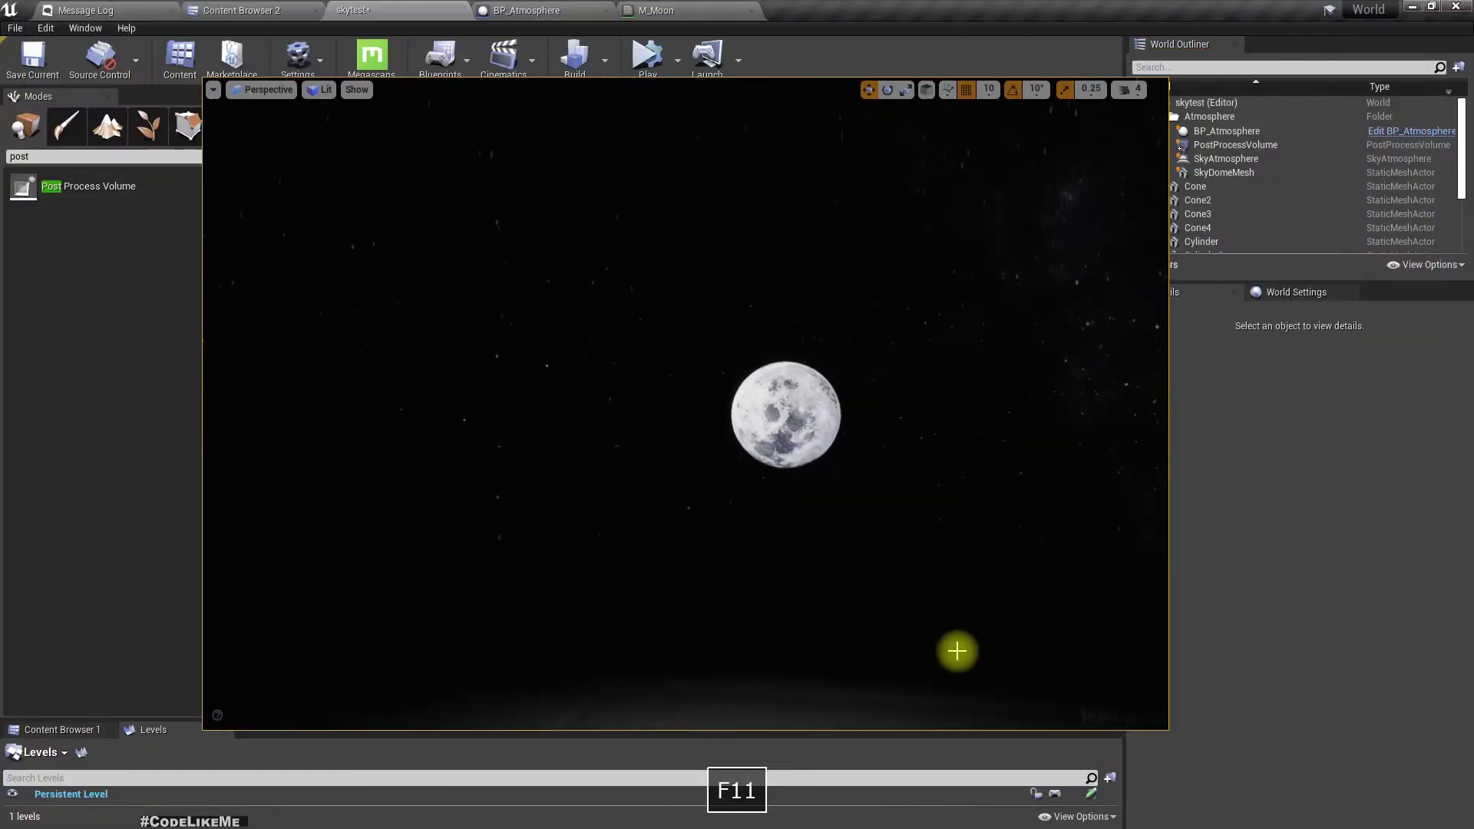
Disable the Min Brightness and Max Brightness overrides on the post process volume and view the moon
click(1209, 145)
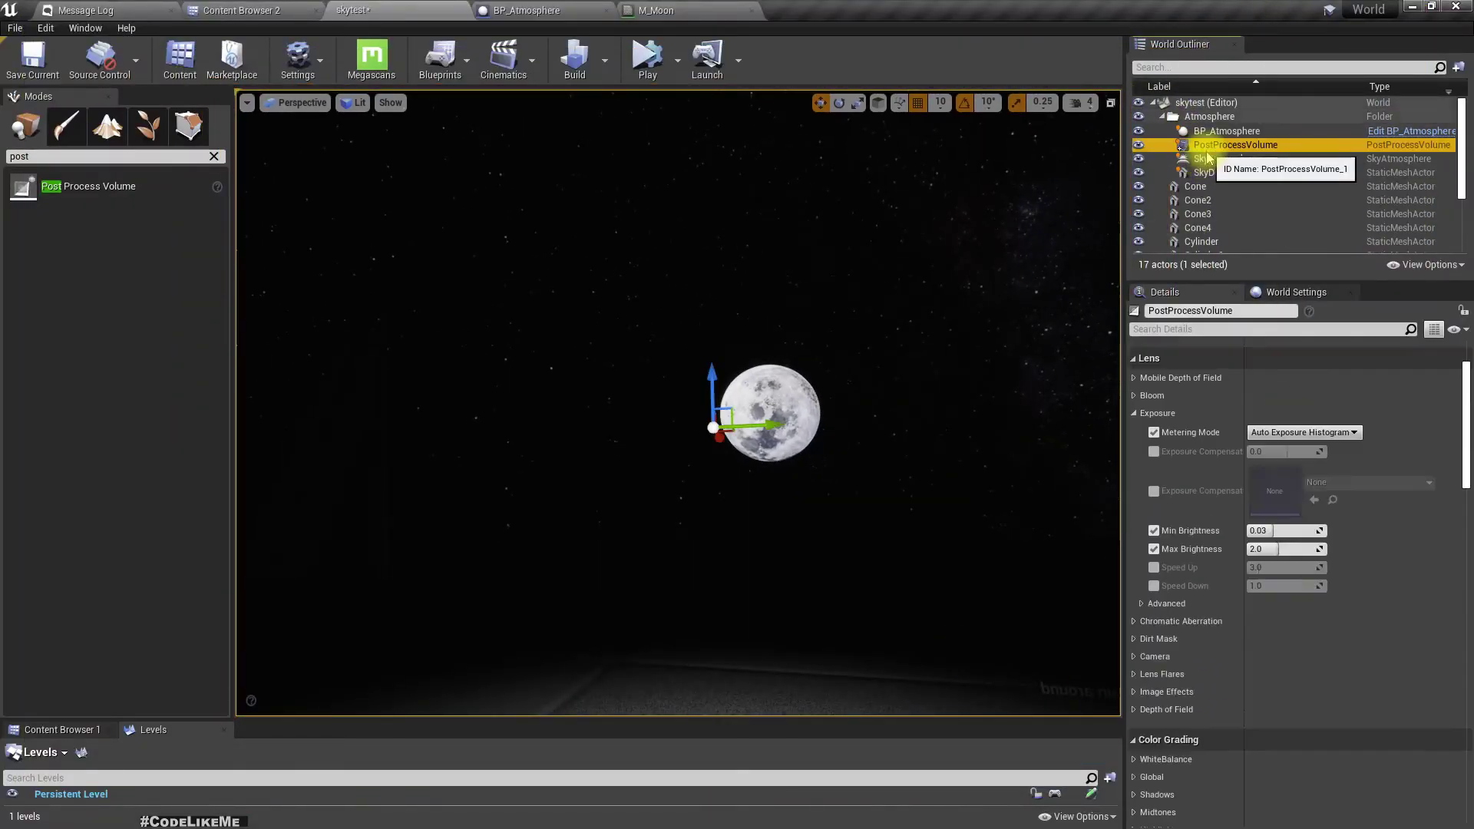
click(1284, 549)
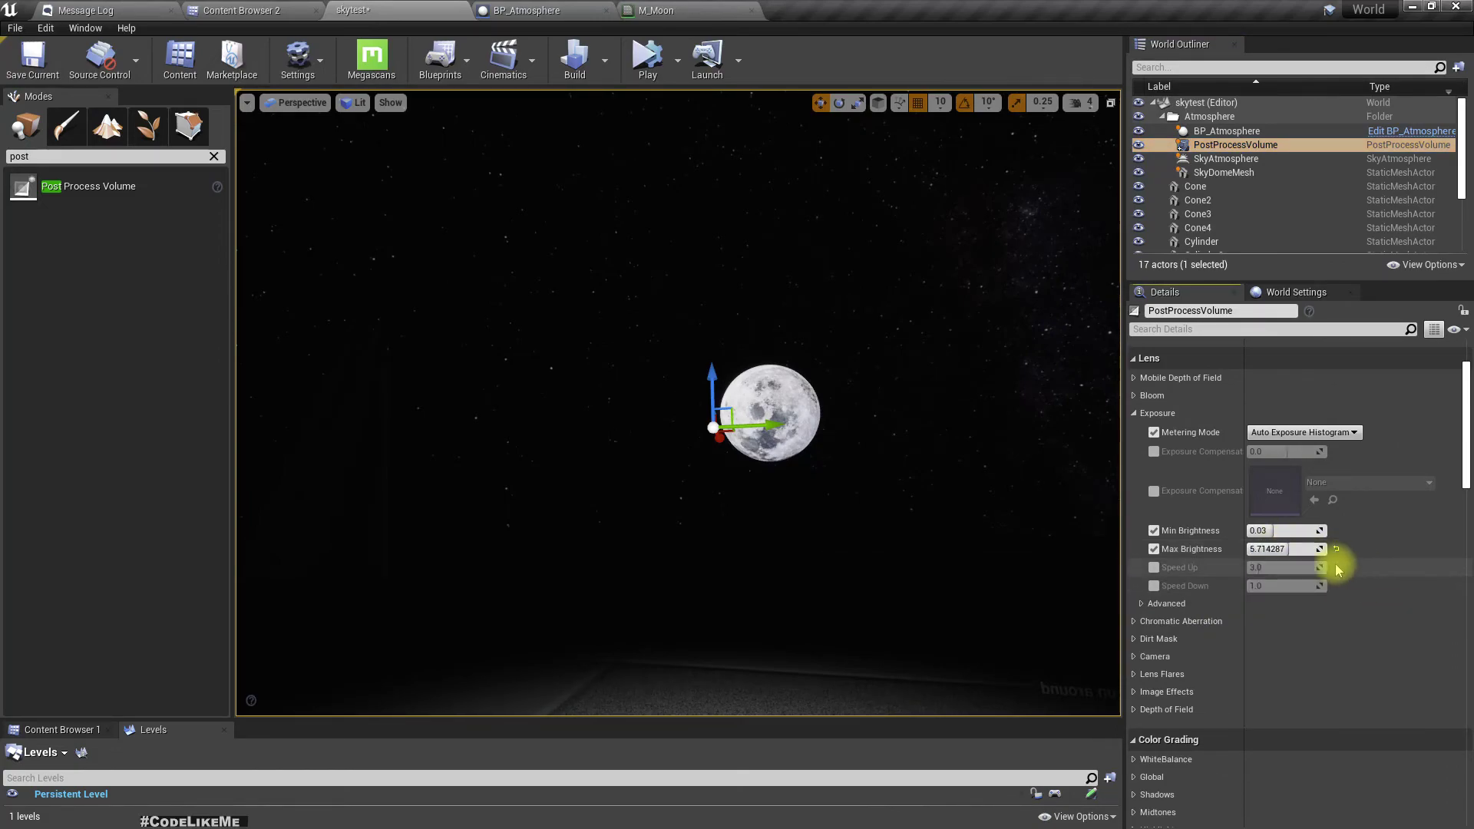
drag(1332, 568, 1275, 550)
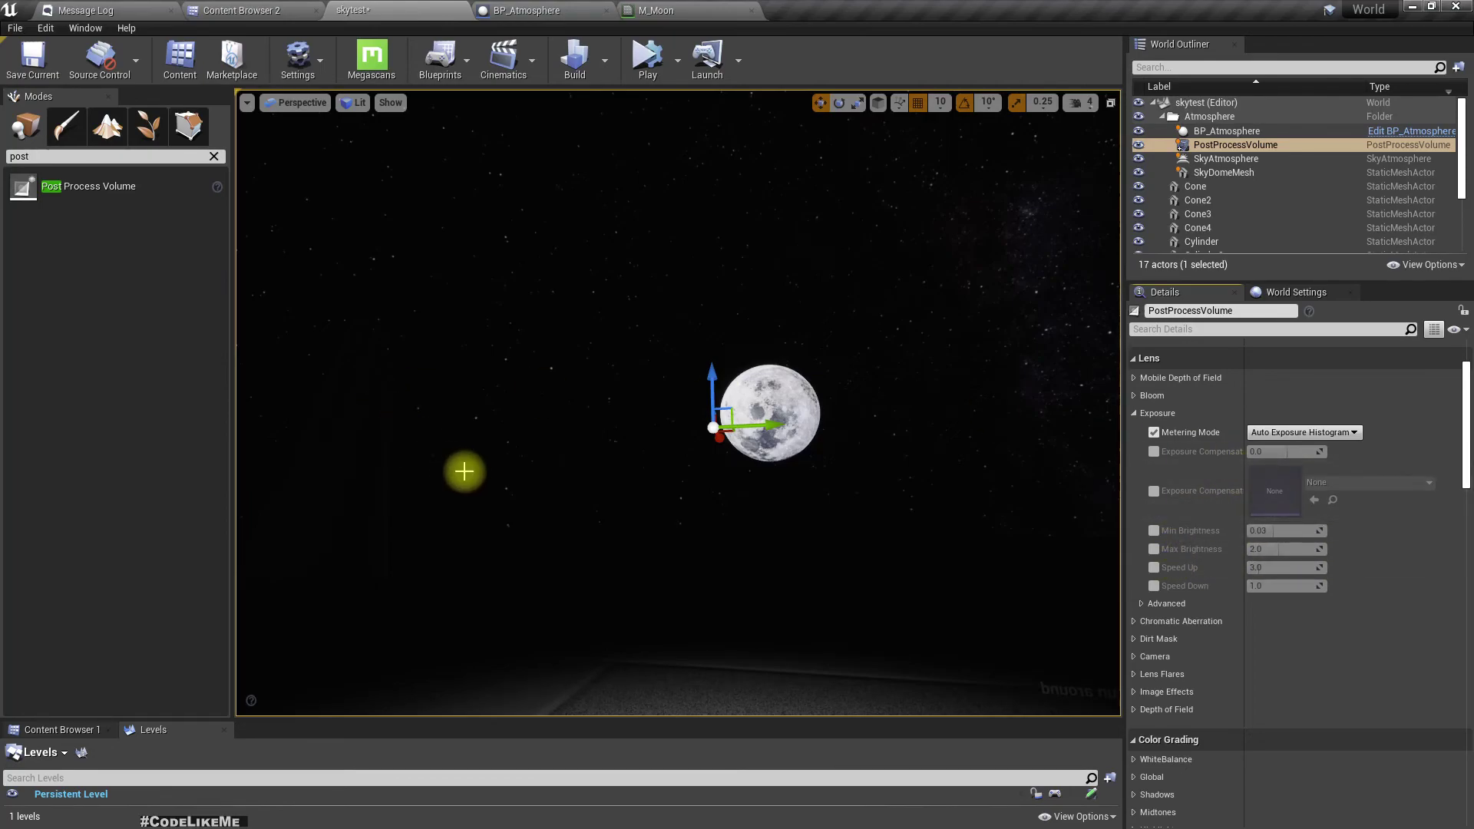
right_drag(468, 471, 600, 443)
click(567, 473)
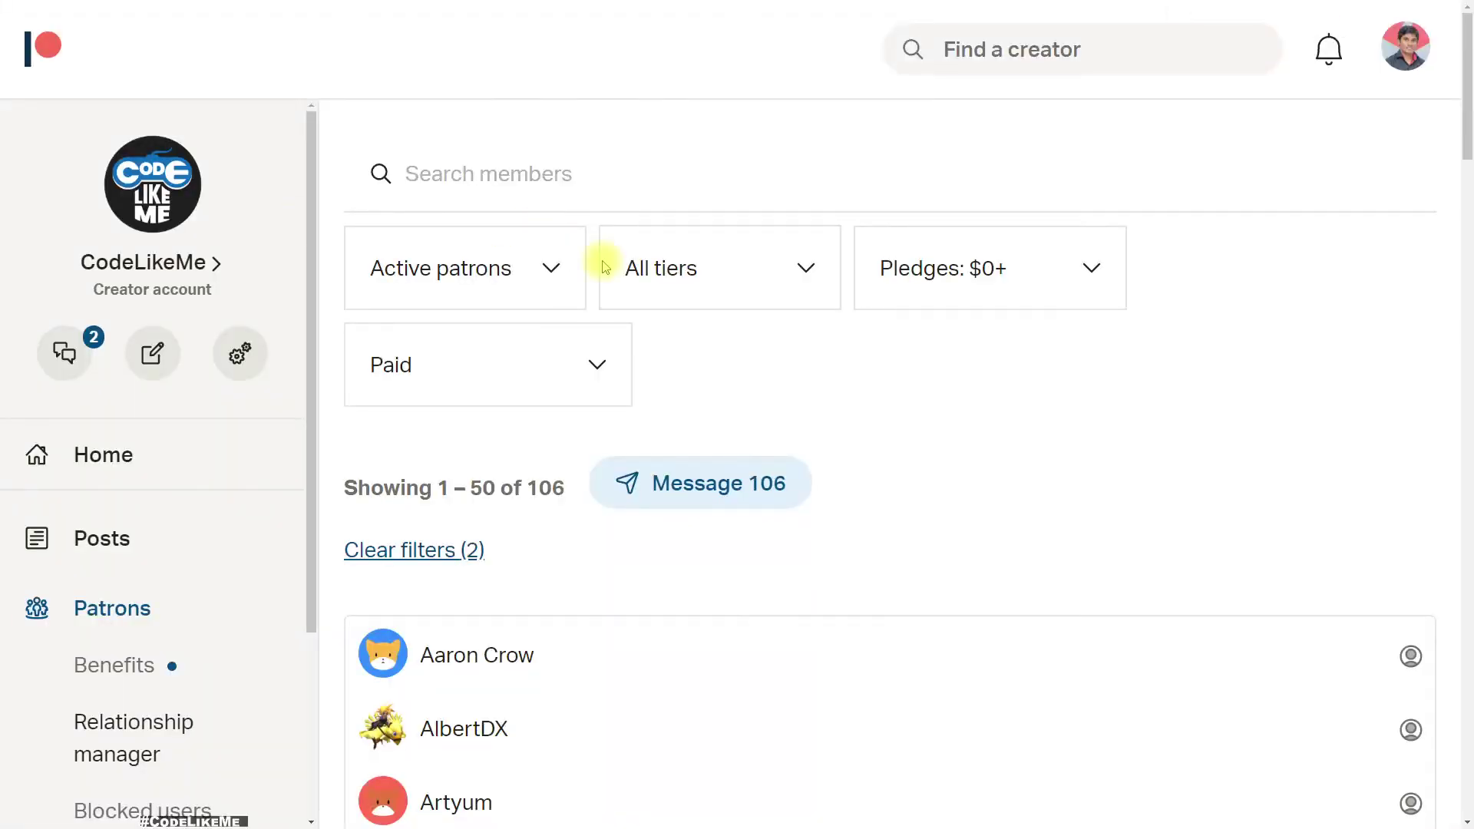
Switch to Patreon and look through all three pages of the CodeLikeMe active patrons list
scroll(734, 368, down, 20)
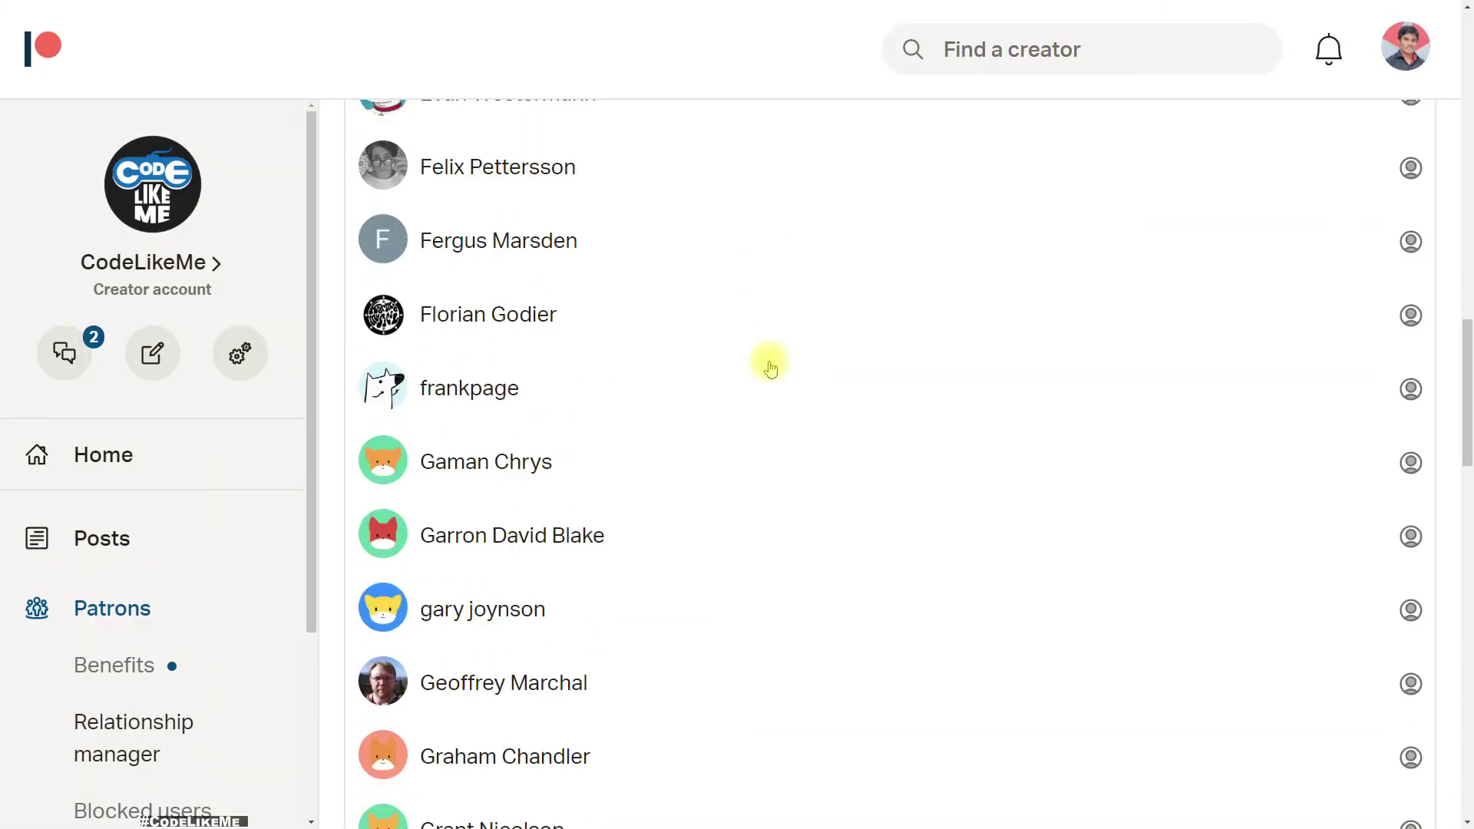
scroll(770, 369, down, 20)
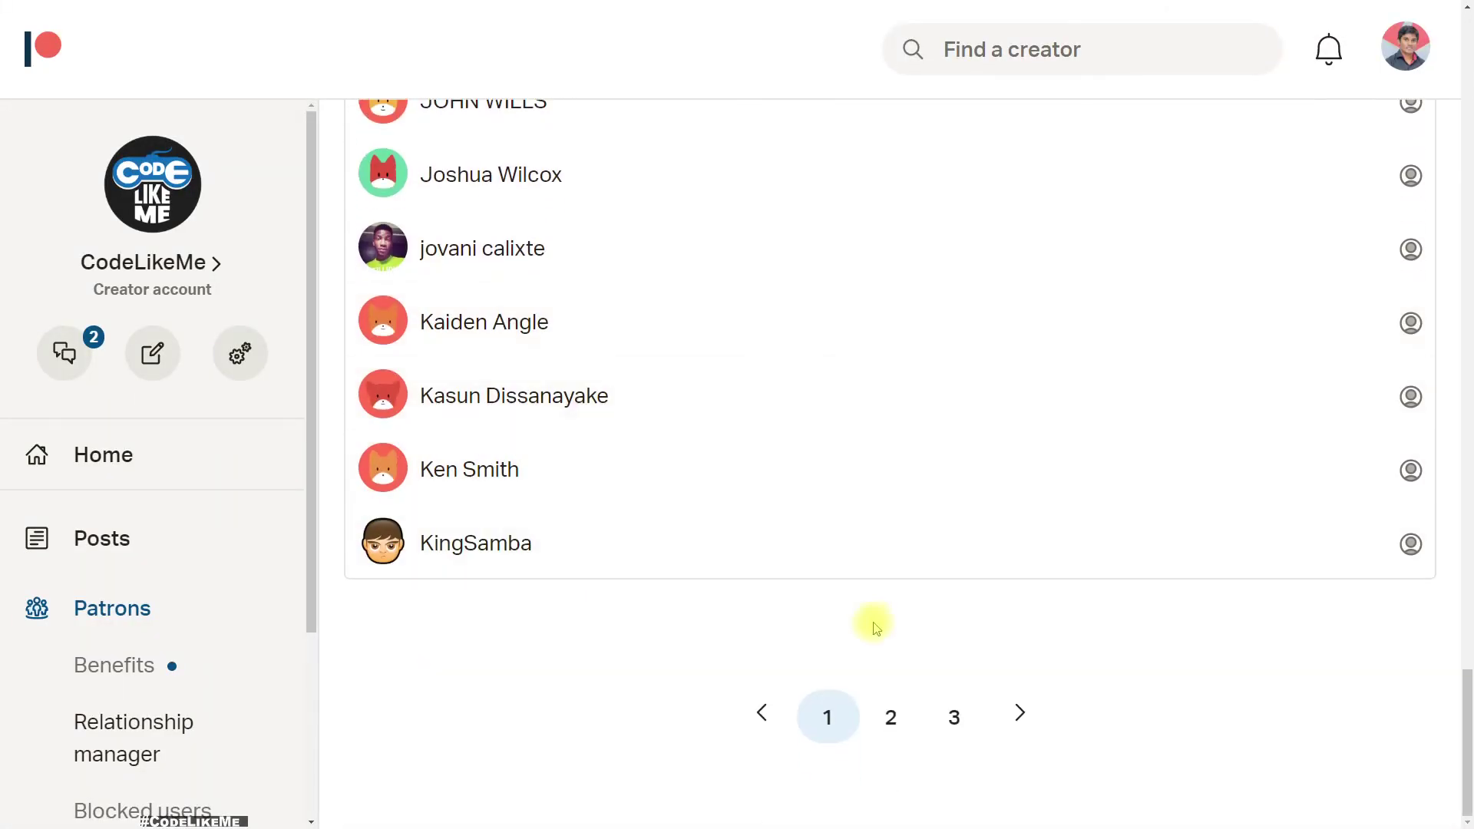
click(892, 720)
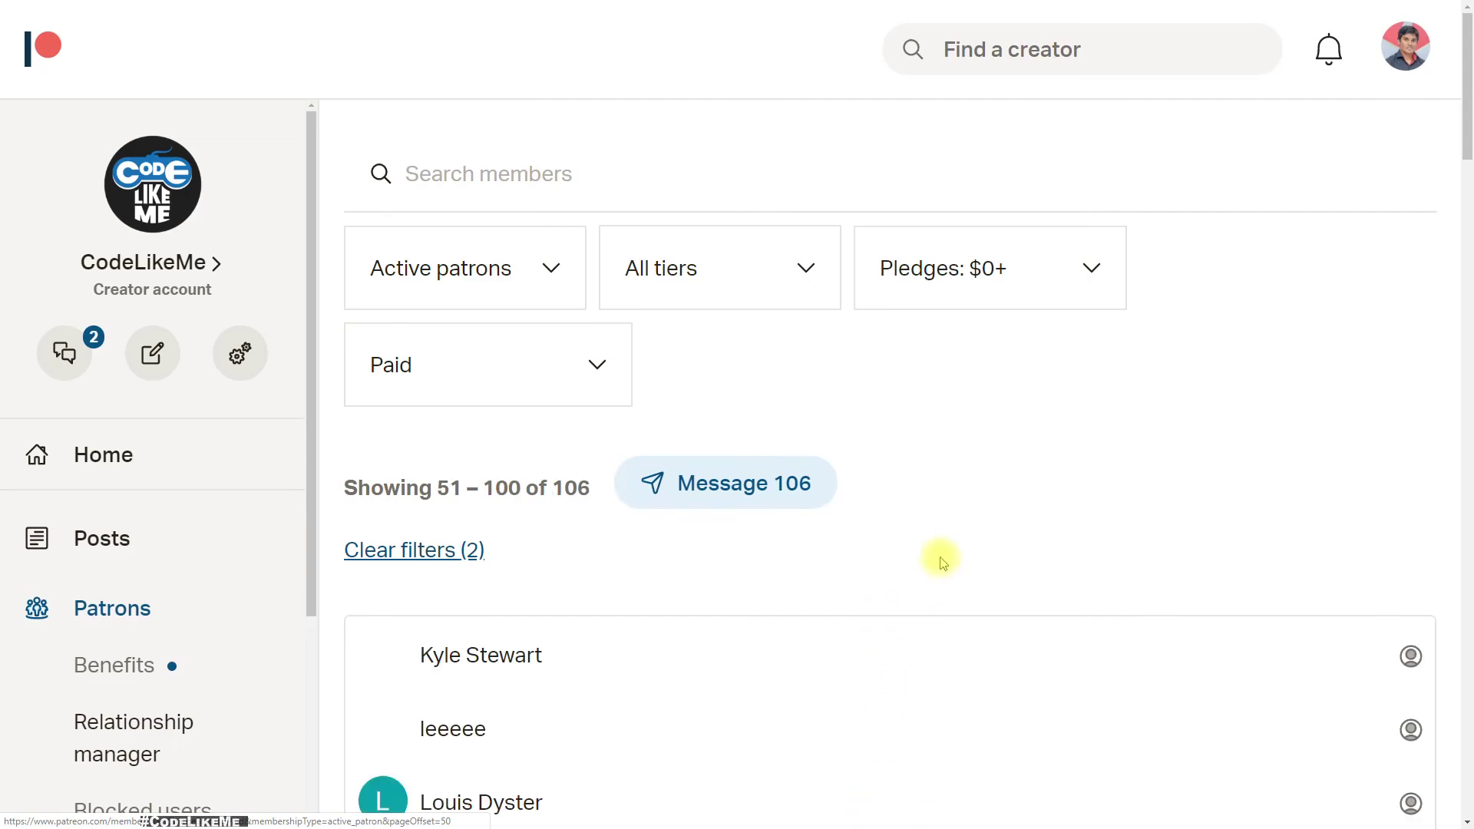
scroll(943, 563, down, 20)
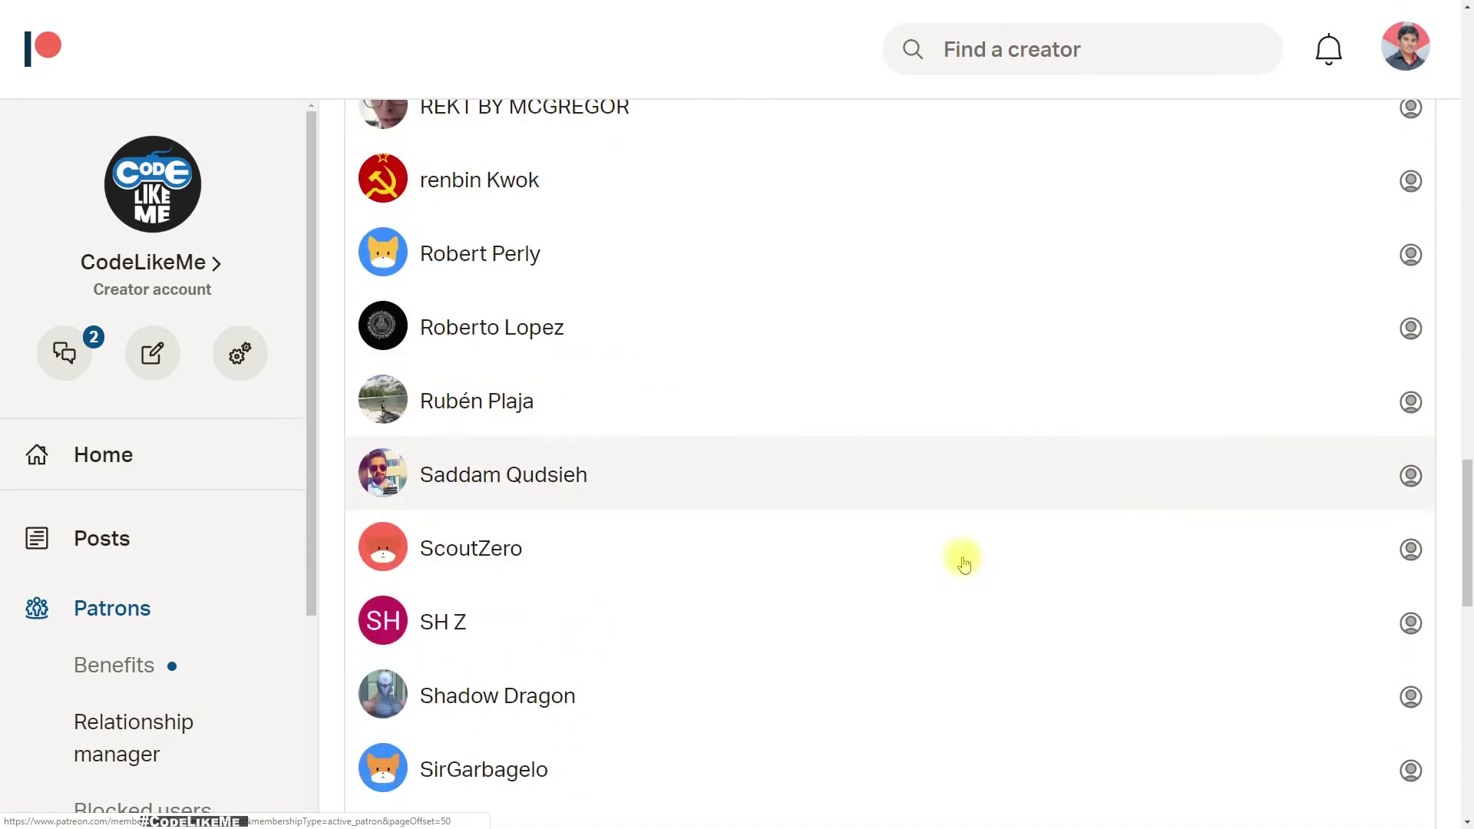
scroll(966, 564, down, 15)
click(921, 719)
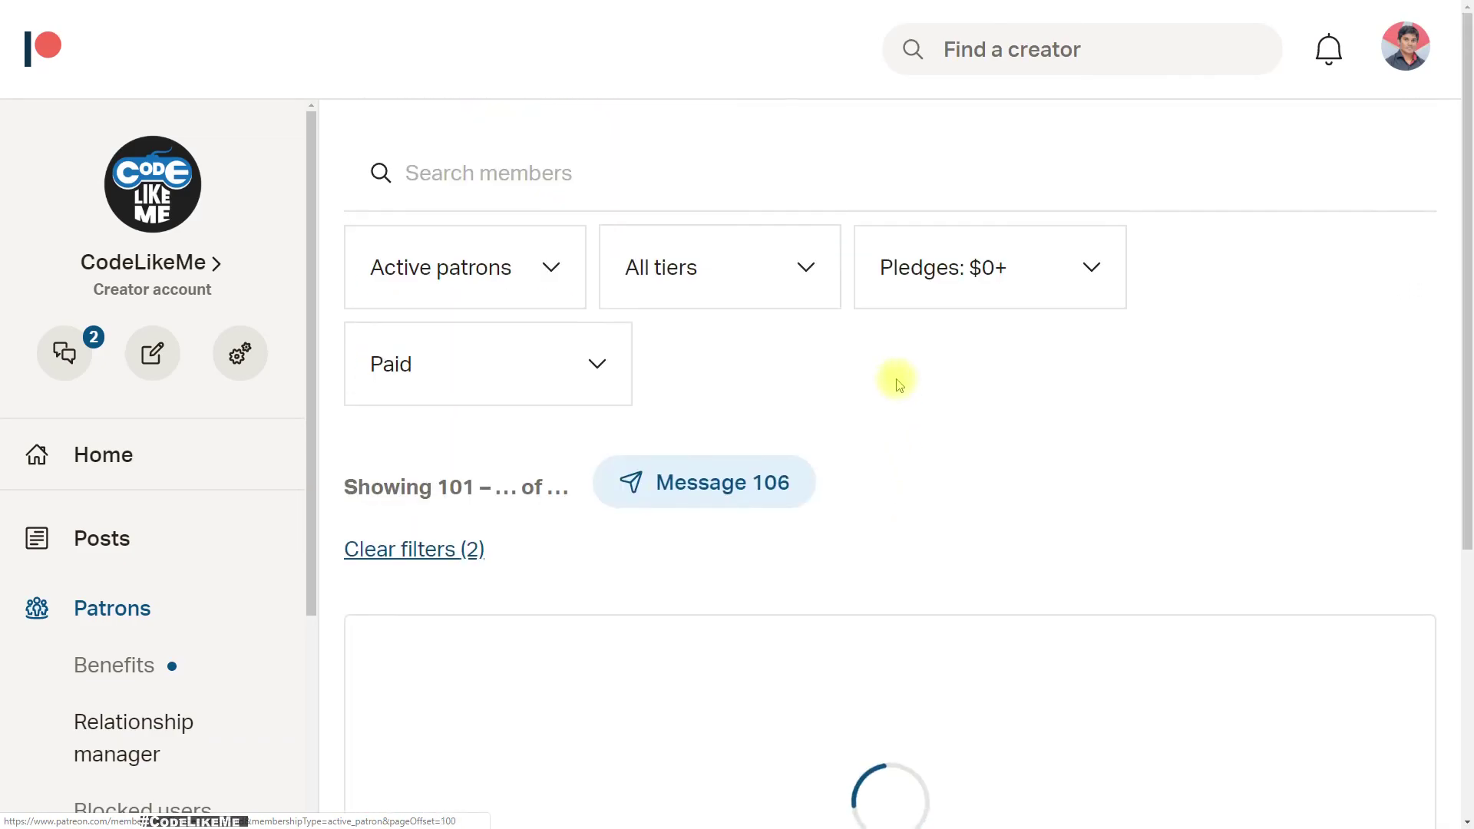
scroll(895, 380, down, 10)
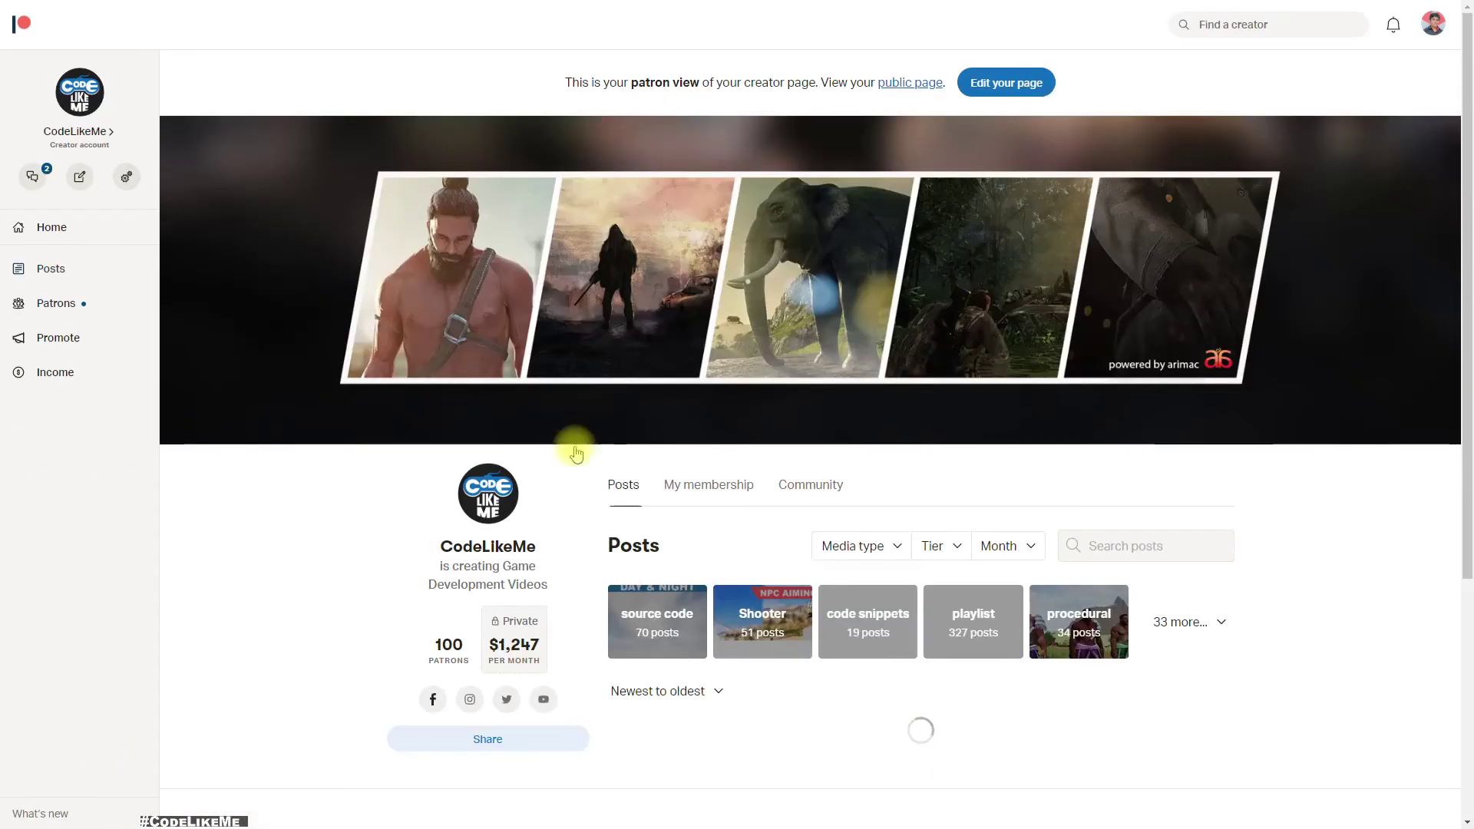
Browse the posts on the CodeLikeMe creator page down to the Project Files : Moon post
scroll(1375, 468, down, 4)
scroll(1355, 468, up, 2)
scroll(1356, 467, up, 2)
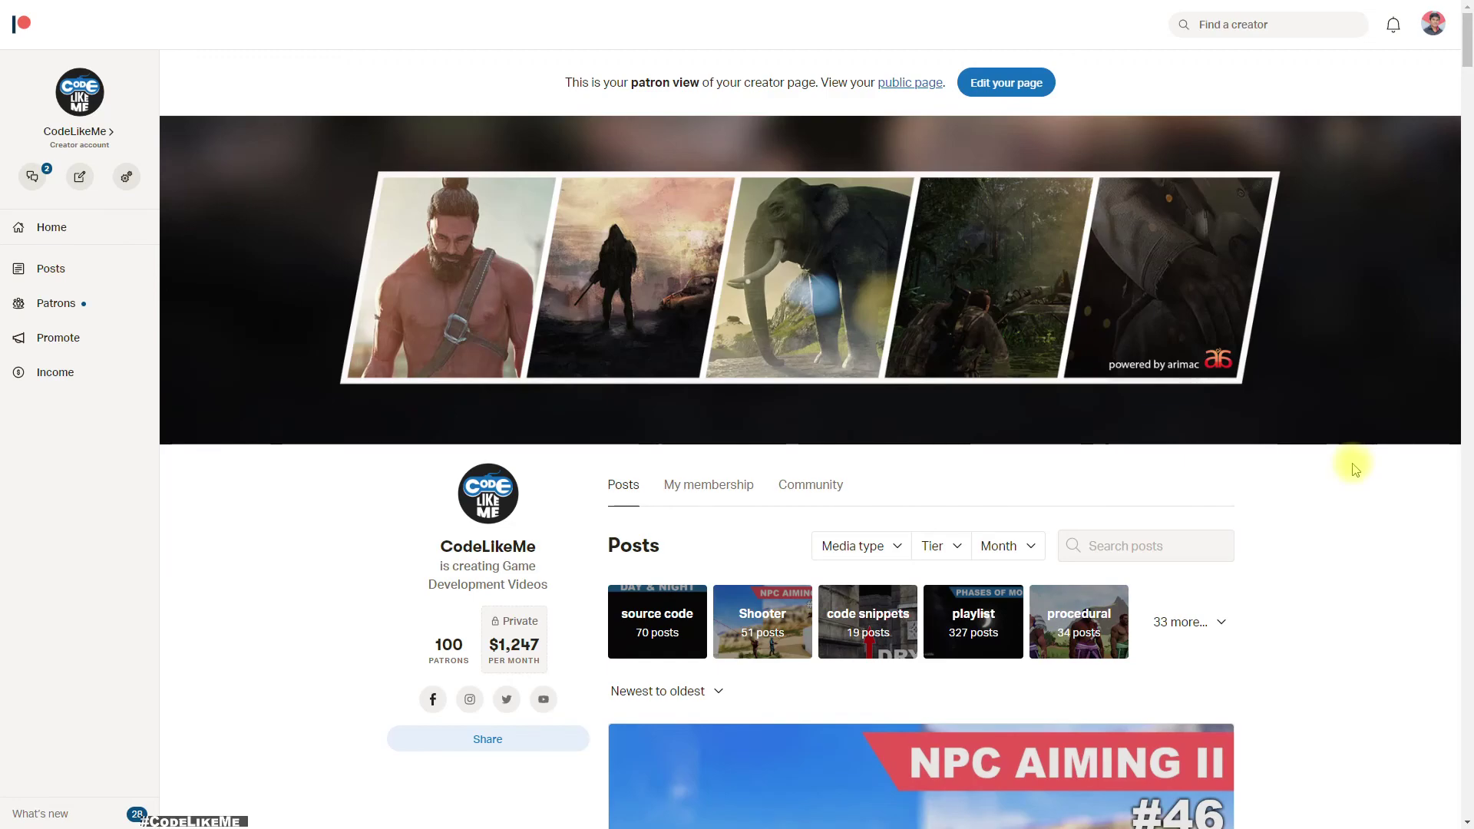
scroll(1356, 469, down, 15)
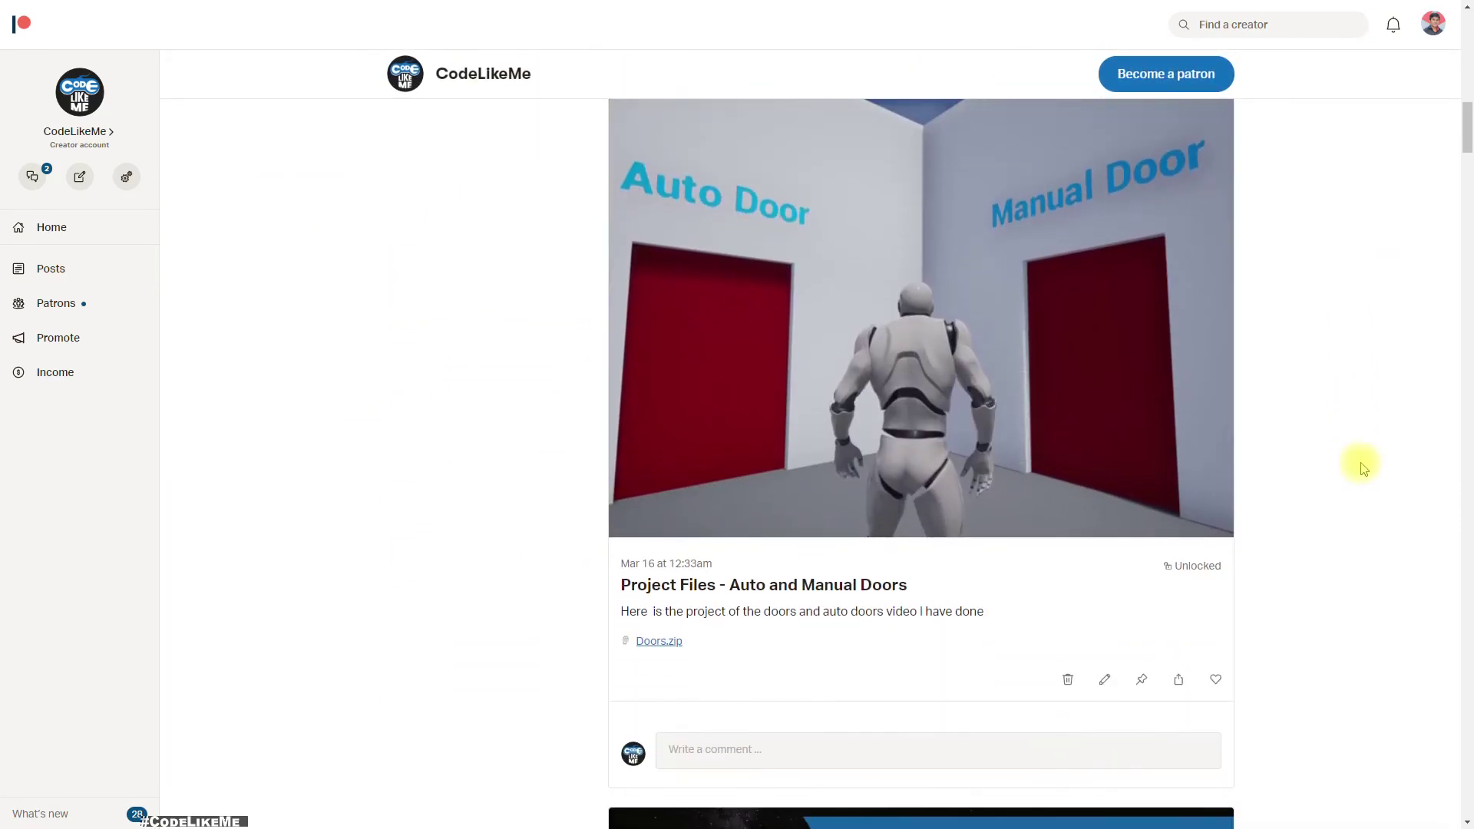
scroll(1361, 468, down, 15)
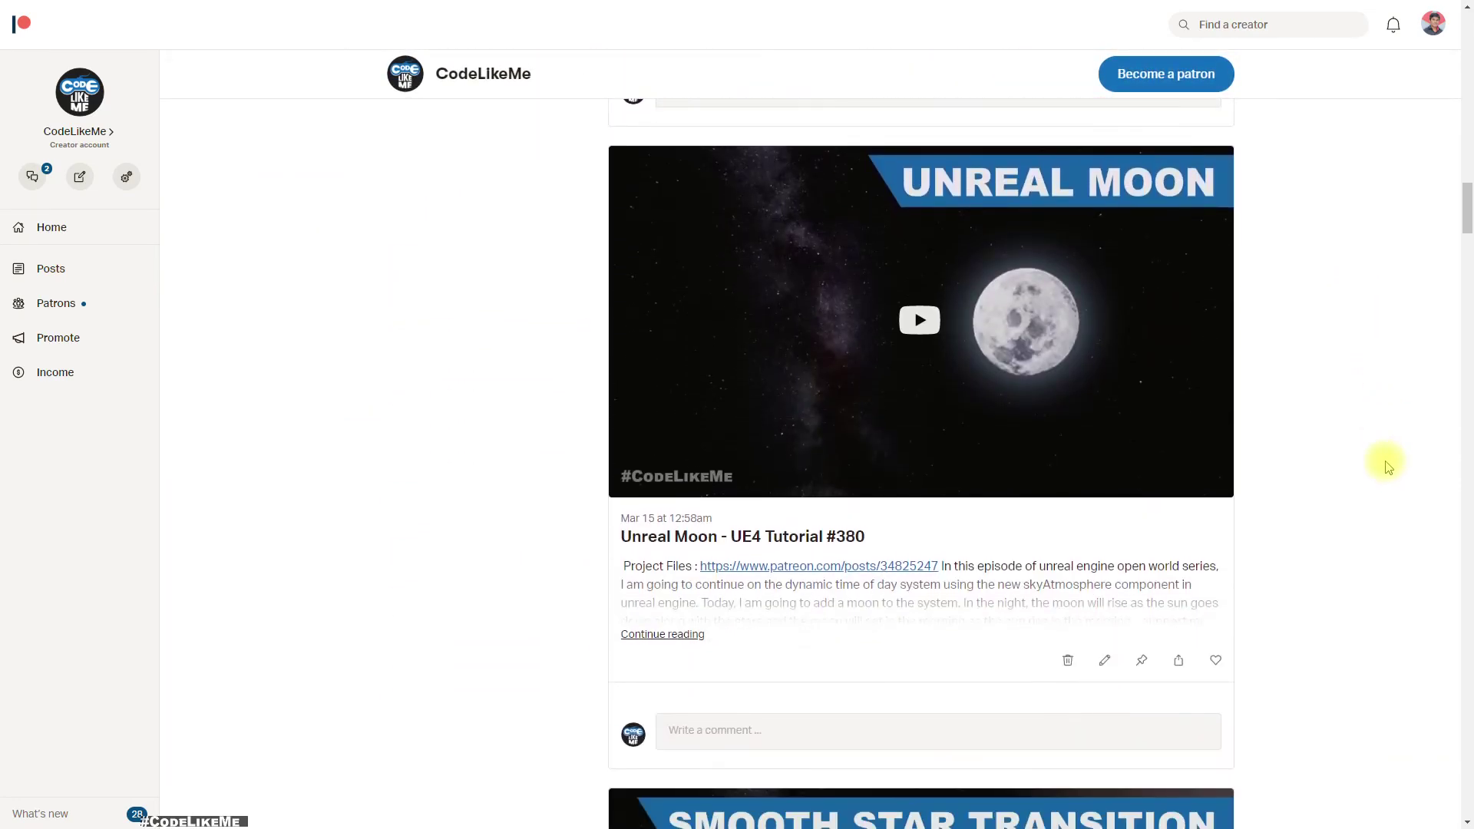
scroll(1389, 466, down, 15)
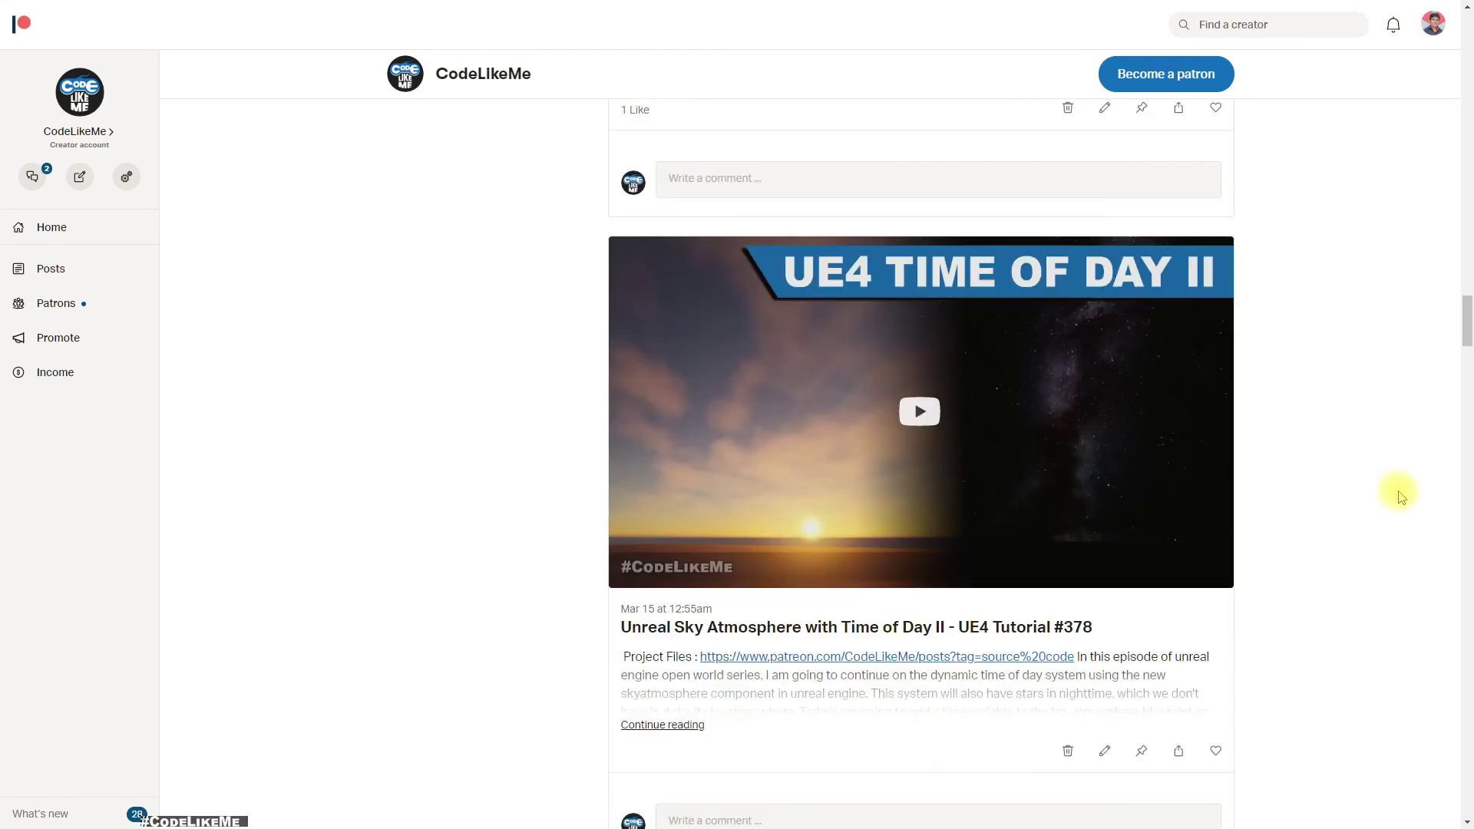
scroll(1399, 491, down, 12)
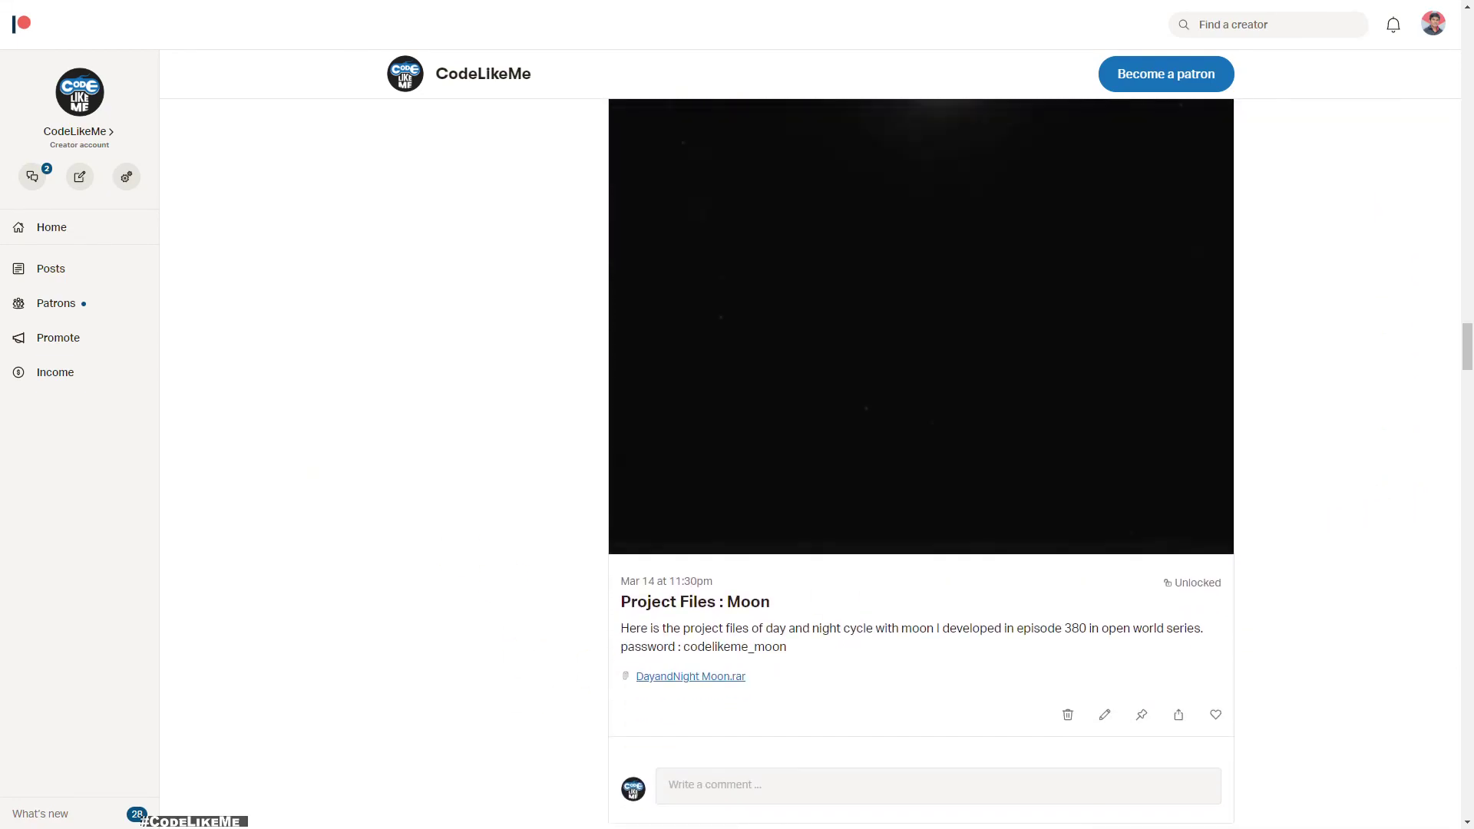